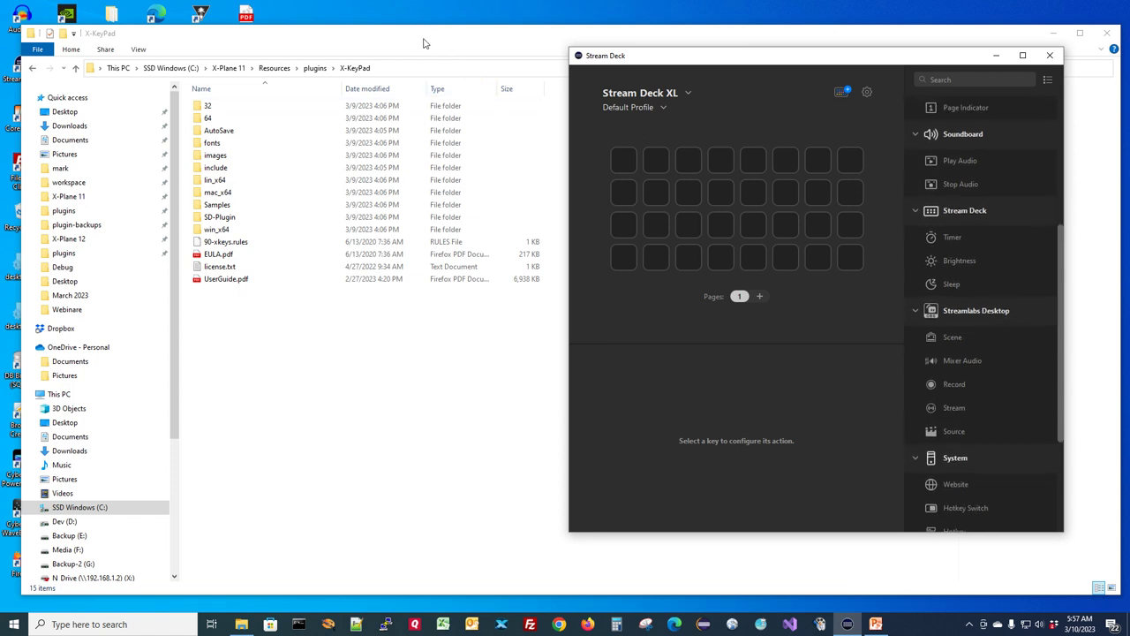
# Open the Windows folder inside X-KeyPad's SD-Plugin folder in File Explorer and widen the Name column to fit the full file name.
pyautogui.click(423, 42)
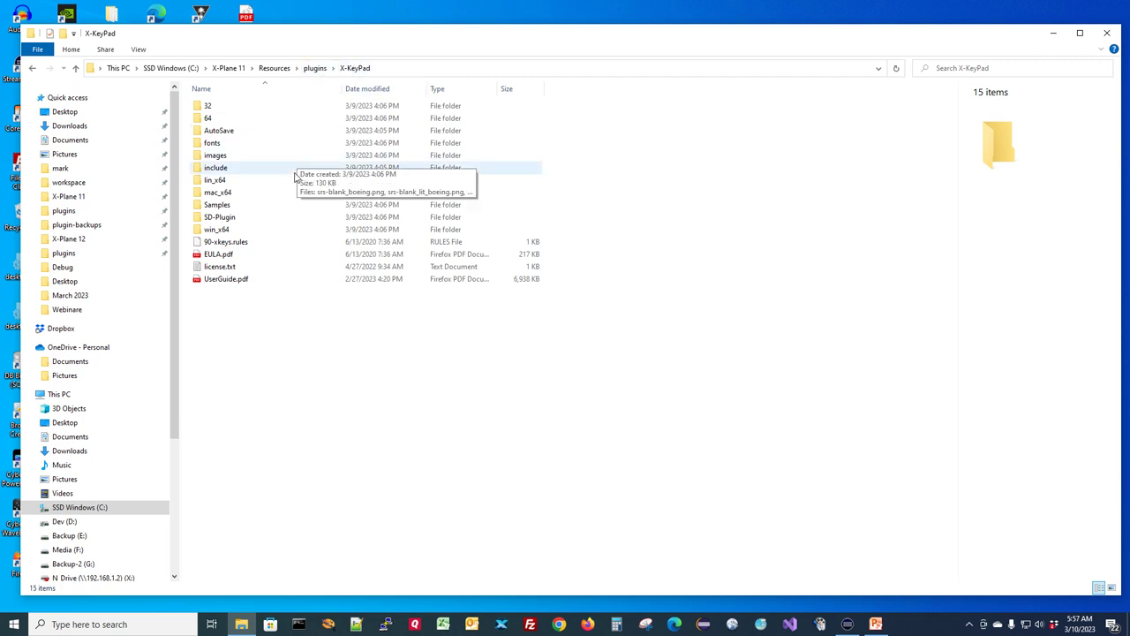
pyautogui.doubleClick(236, 221)
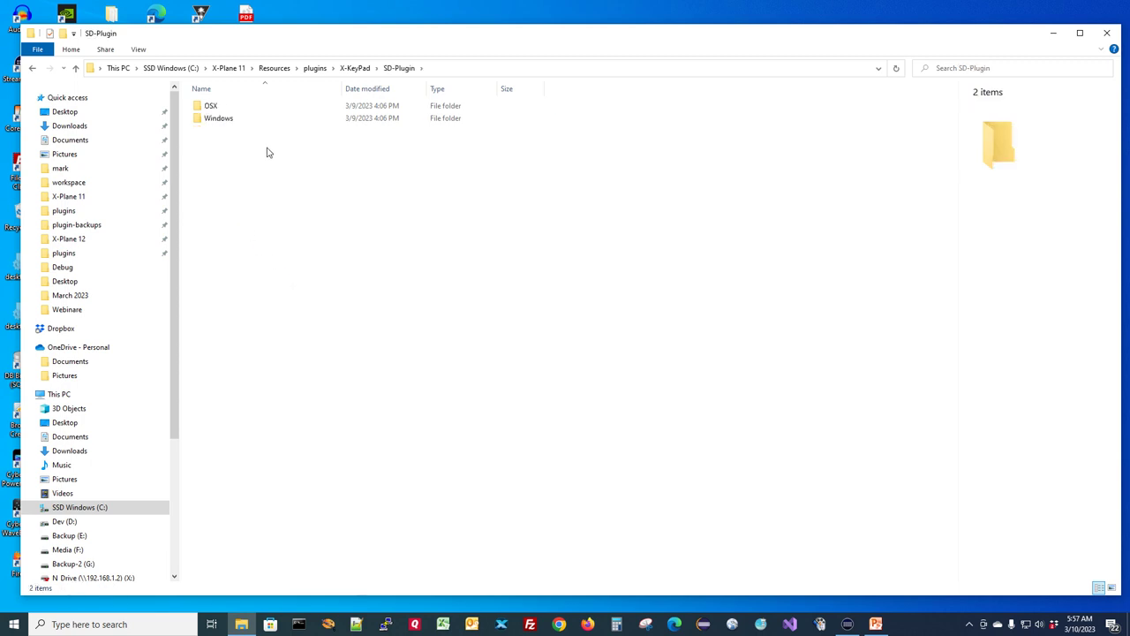
pyautogui.doubleClick(219, 118)
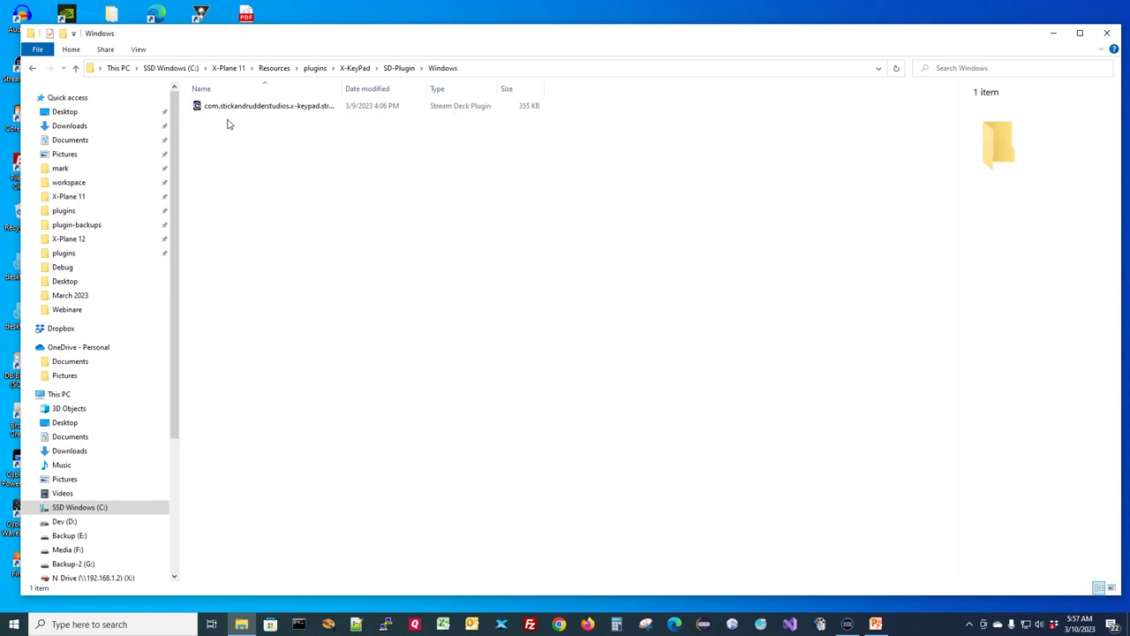
pyautogui.doubleClick(343, 91)
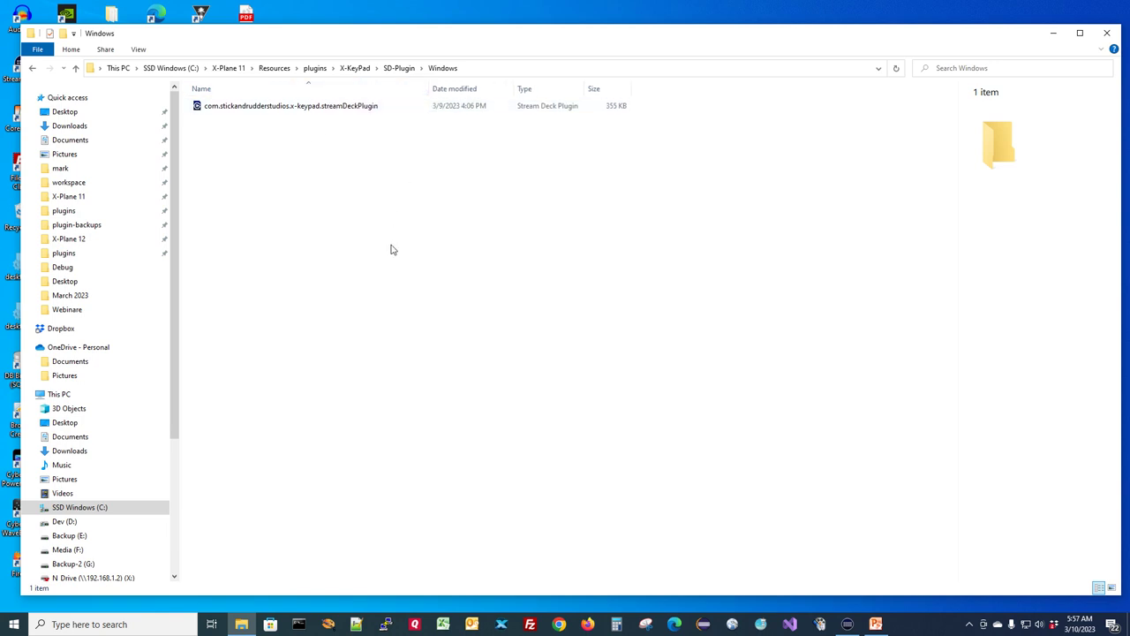
# Open com.stickandrudderstudios.x-keypad.streamDeckPlugin with Stream Deck, install the custom action and find X-KeyPad Key in the Custom category.
pyautogui.click(300, 107)
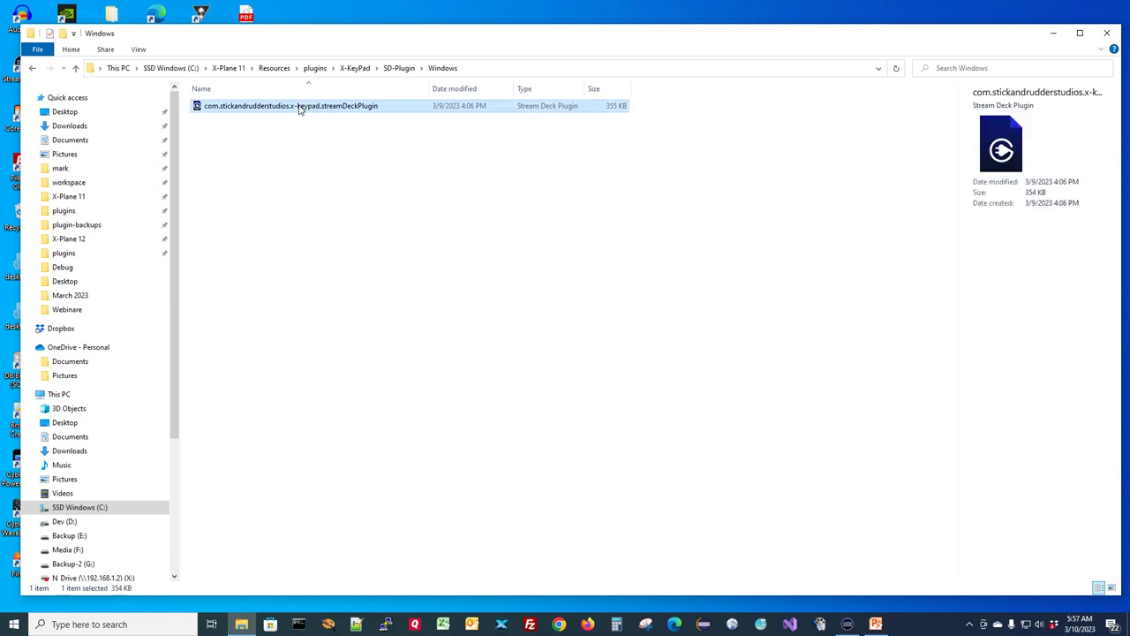
pyautogui.rightClick(298, 107)
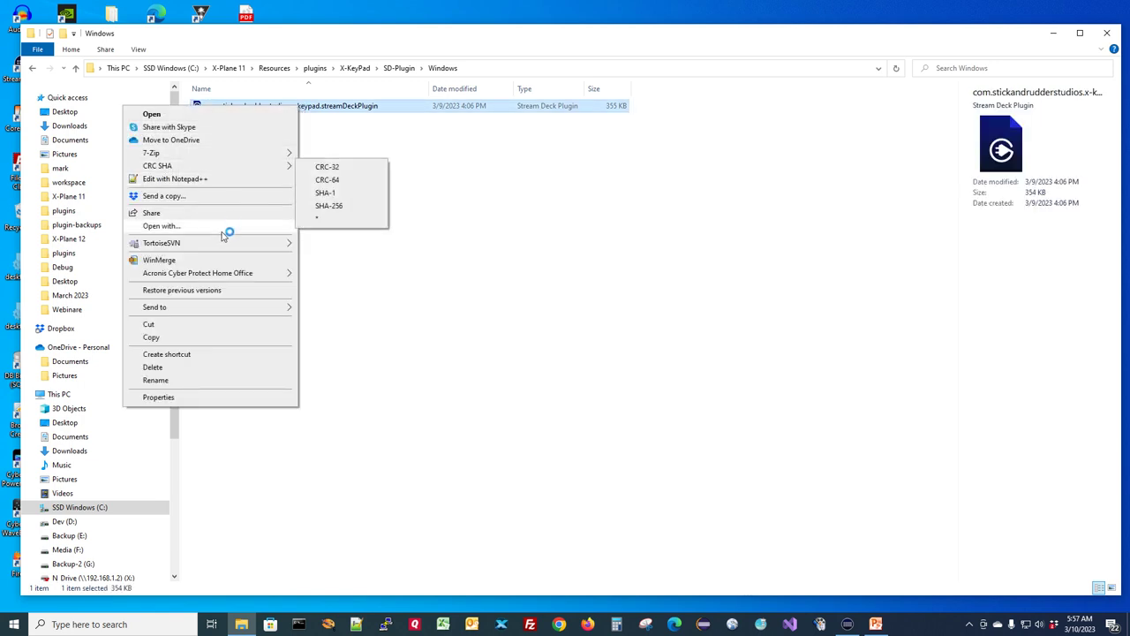
pyautogui.click(162, 226)
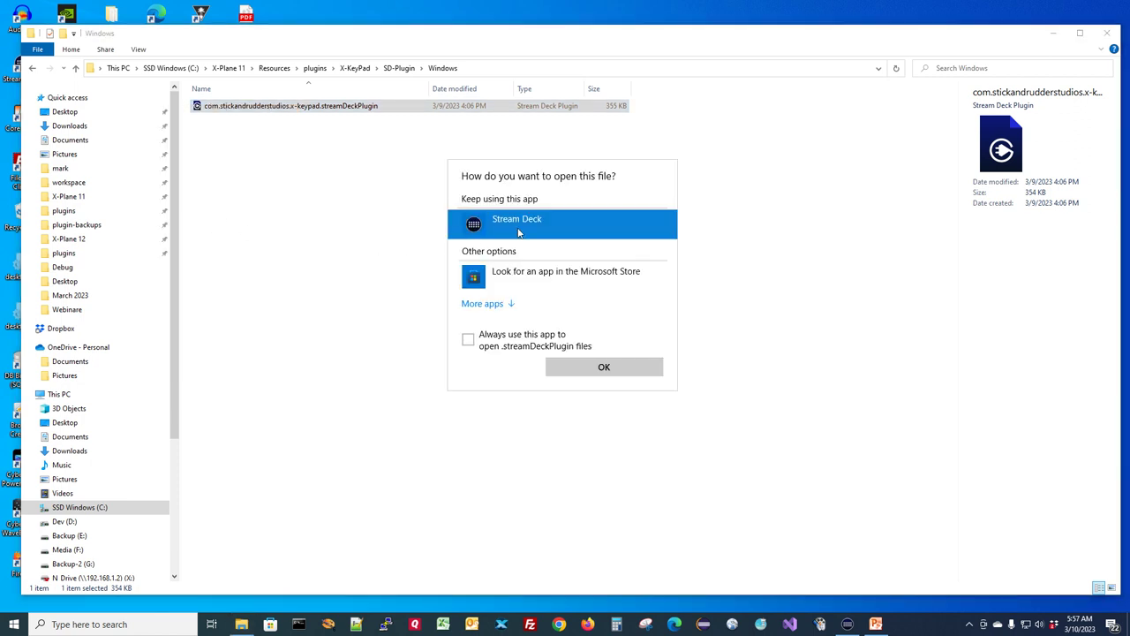
pyautogui.click(597, 370)
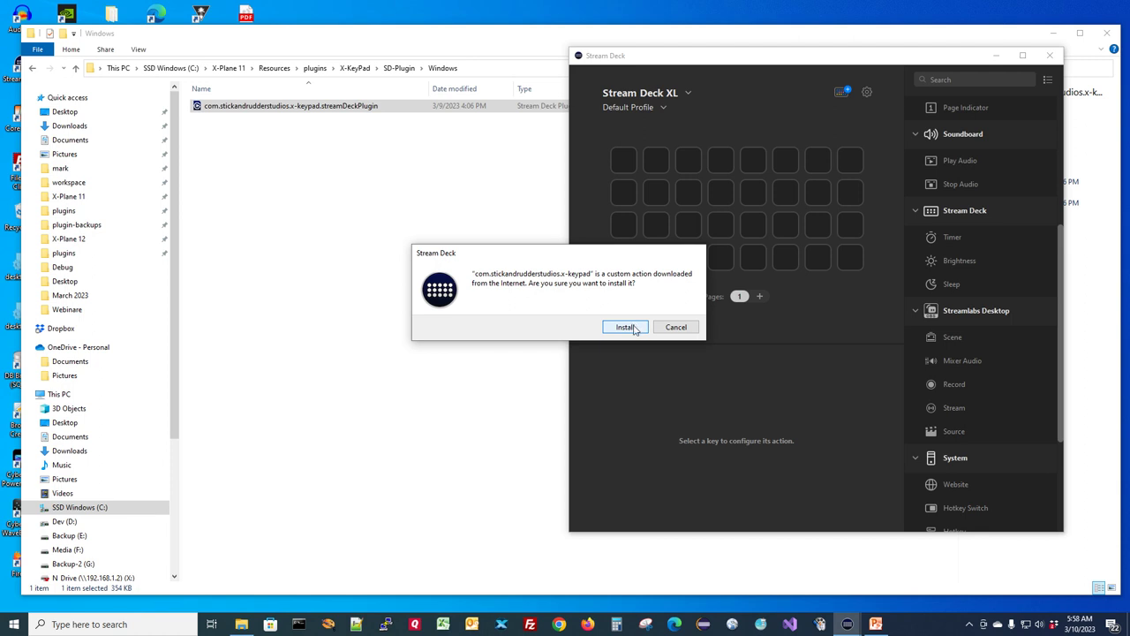
pyautogui.click(634, 327)
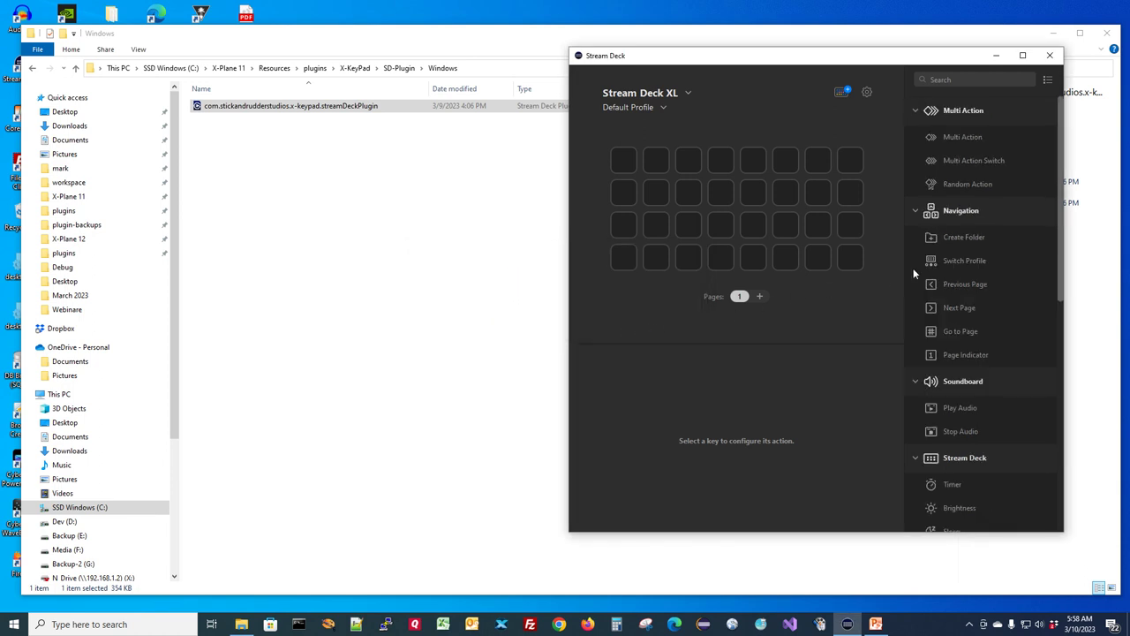
pyautogui.moveTo(1060, 227); pyautogui.dragTo(1077, 480)
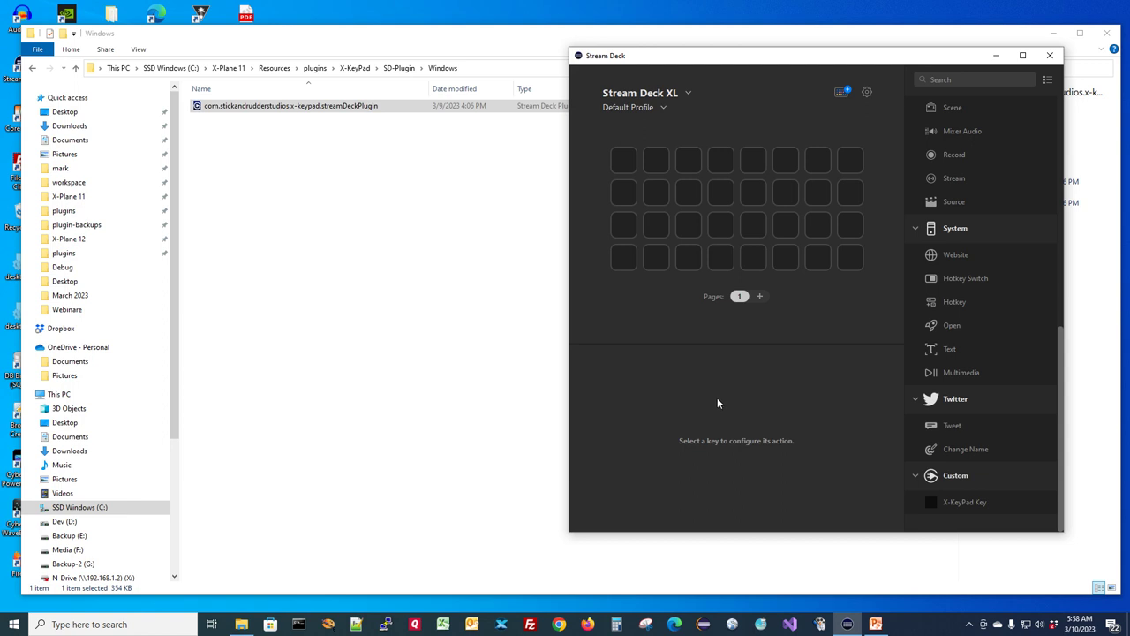
# Create a new Stream Deck XL profile and rename it X-Plane.
pyautogui.click(663, 108)
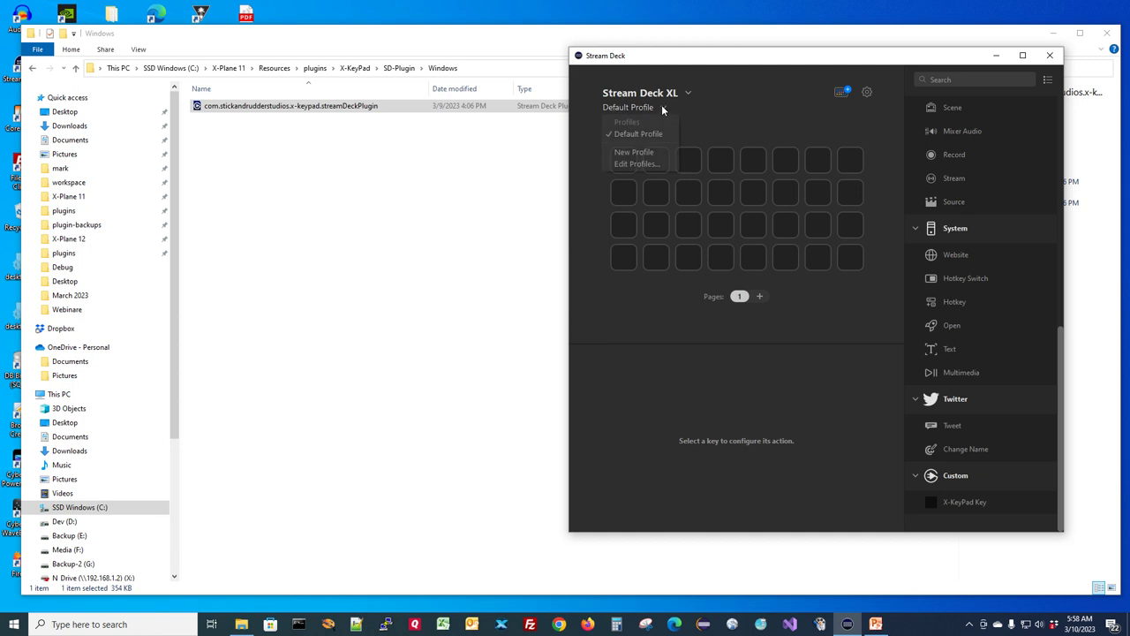
pyautogui.click(647, 157)
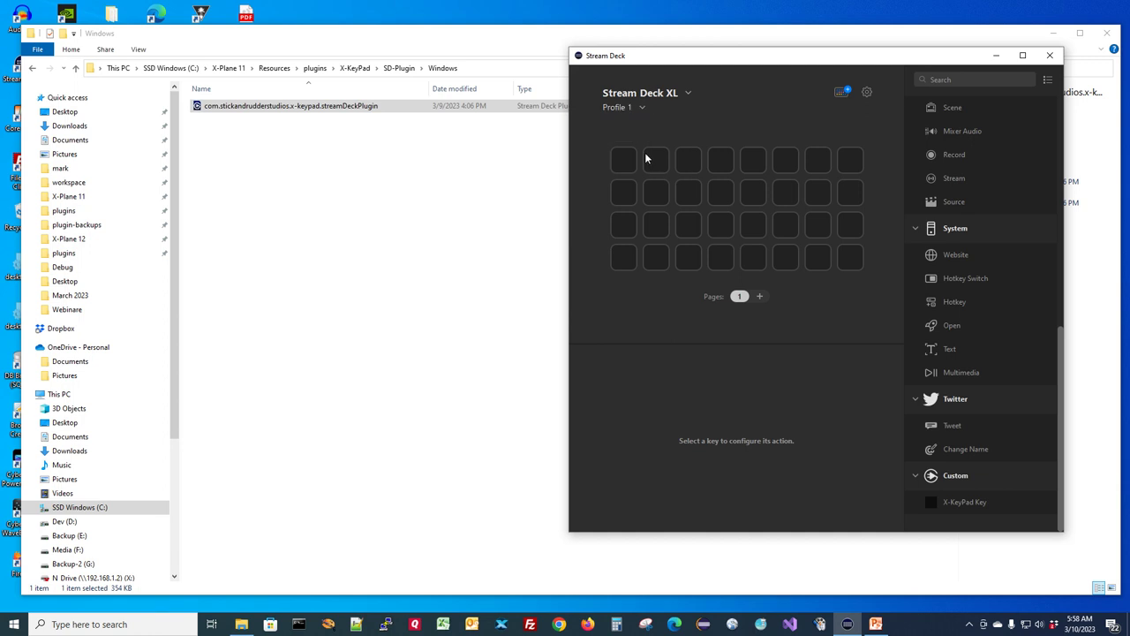
pyautogui.click(642, 107)
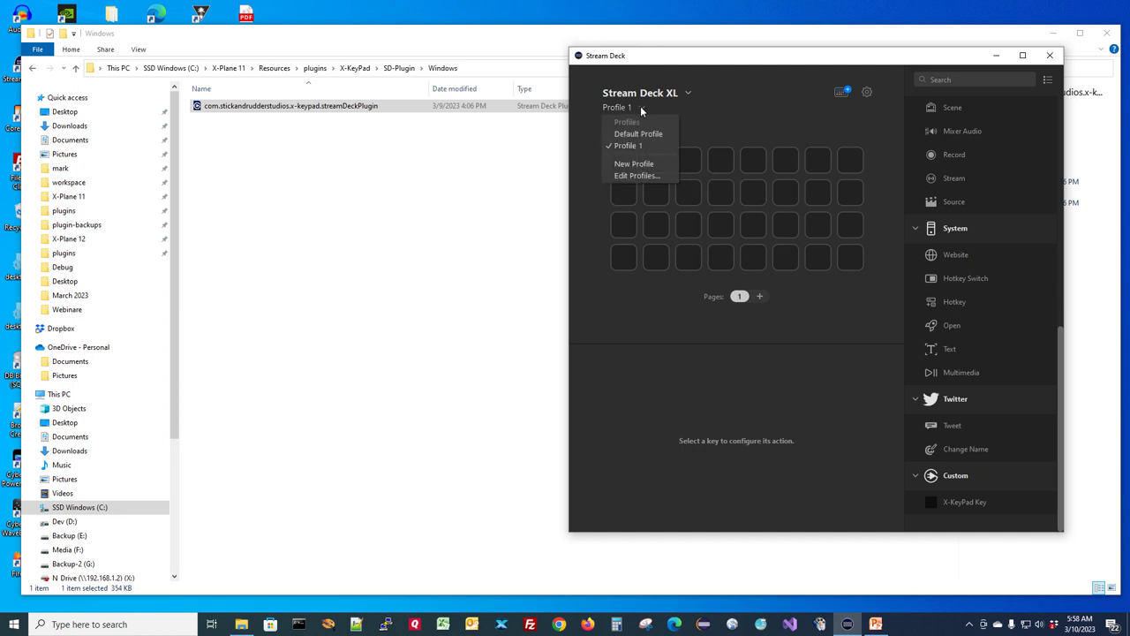
pyautogui.click(633, 177)
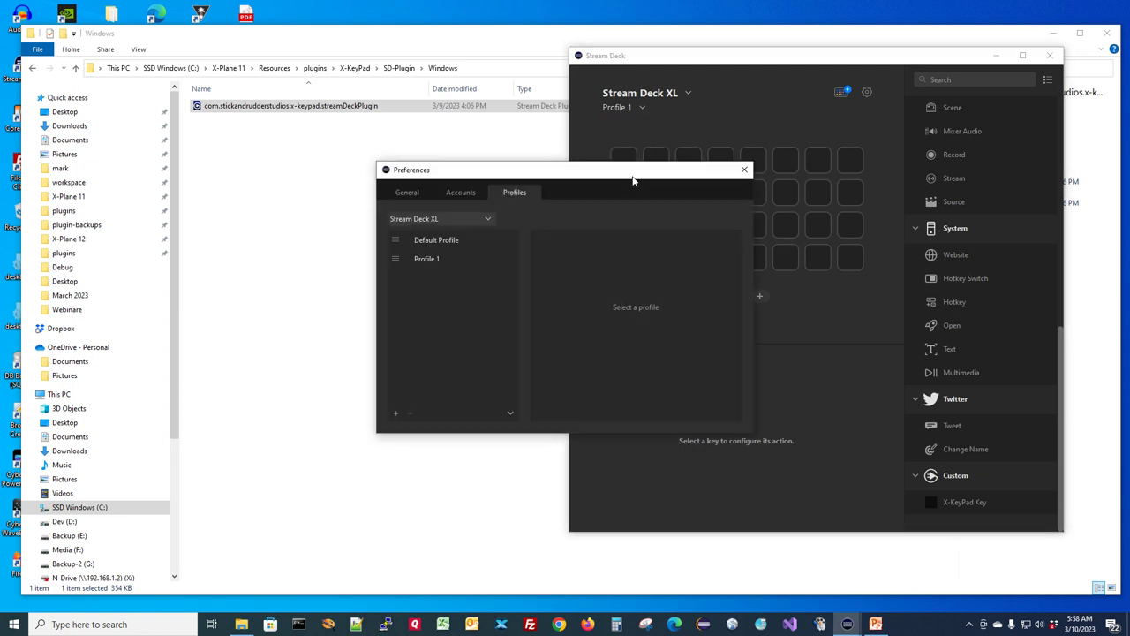
pyautogui.click(428, 263)
pyautogui.rightClick(430, 261)
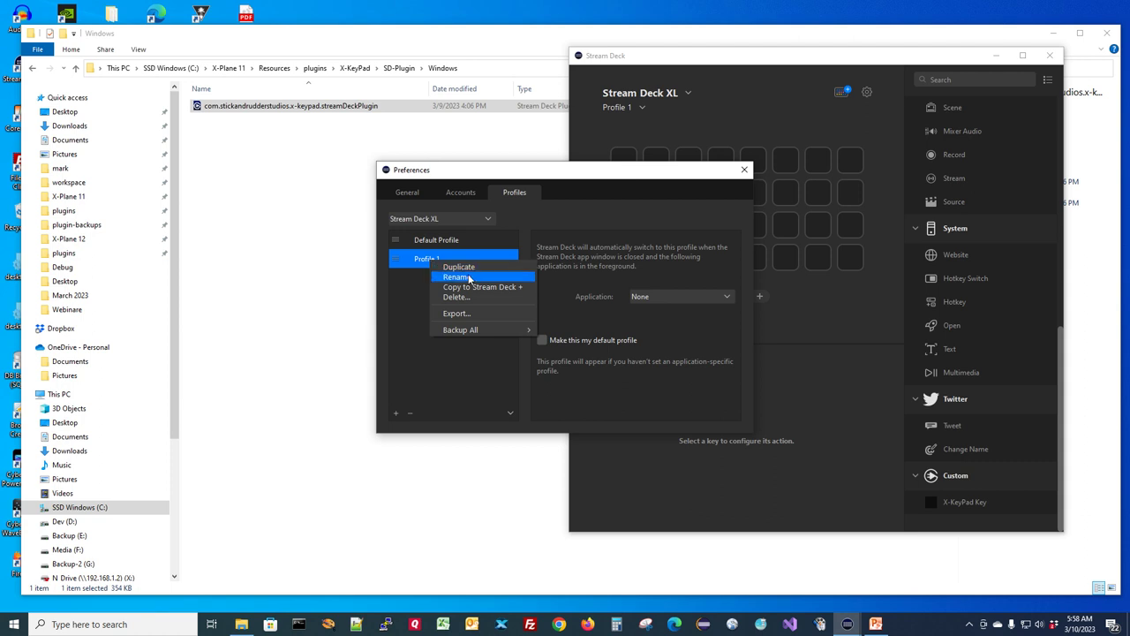
pyautogui.click(469, 280)
pyautogui.write('X')
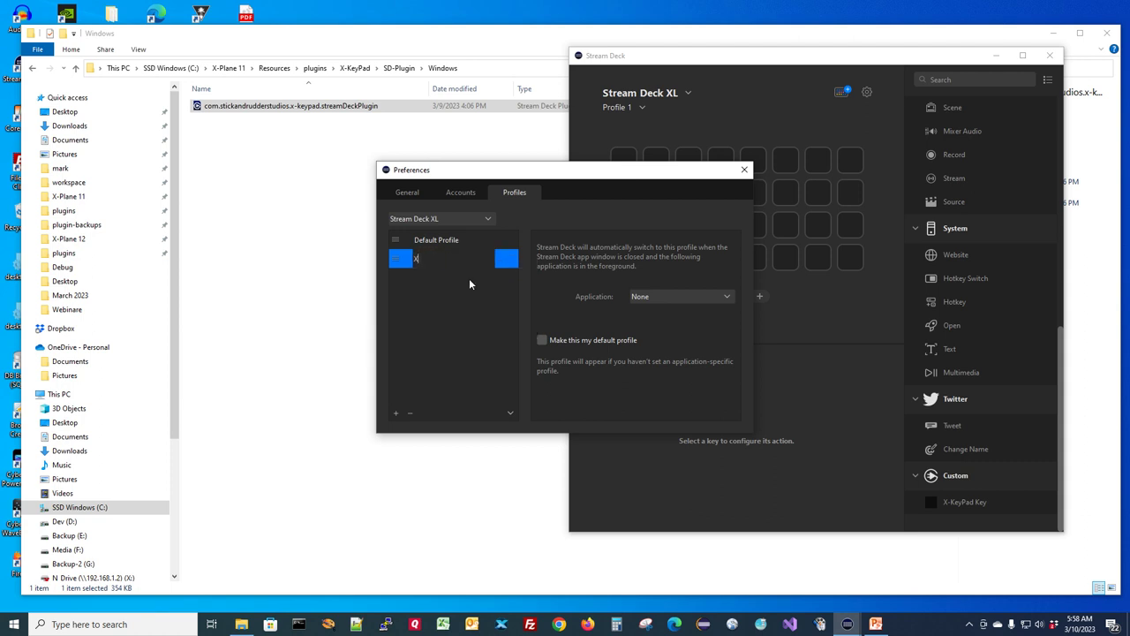
pyautogui.write('-Plane')
pyautogui.press('Return')
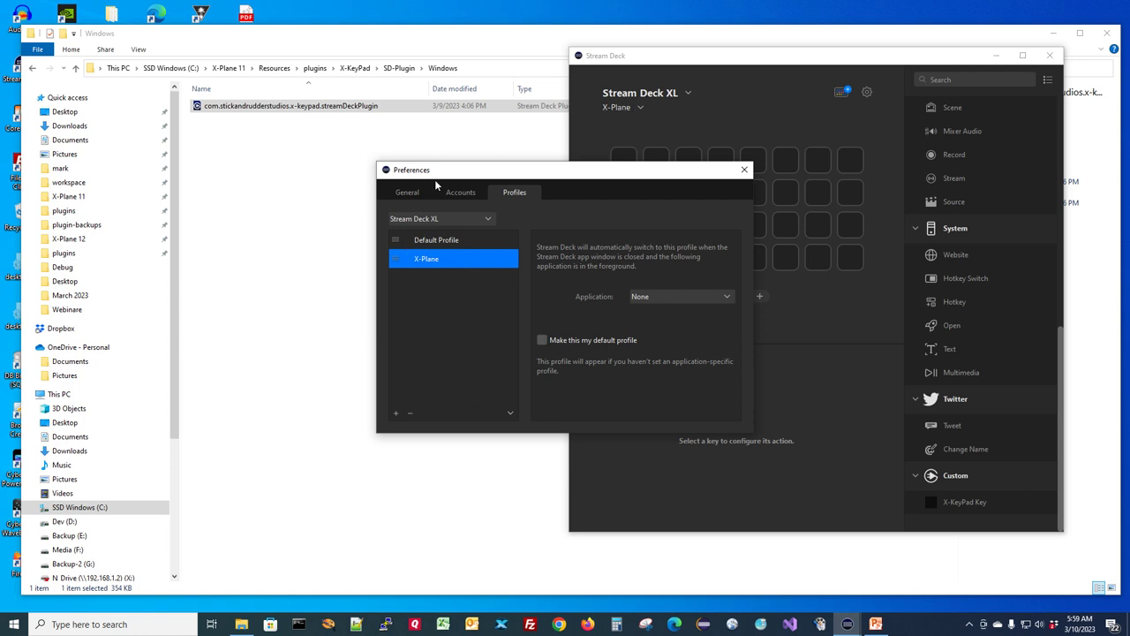
pyautogui.click(744, 170)
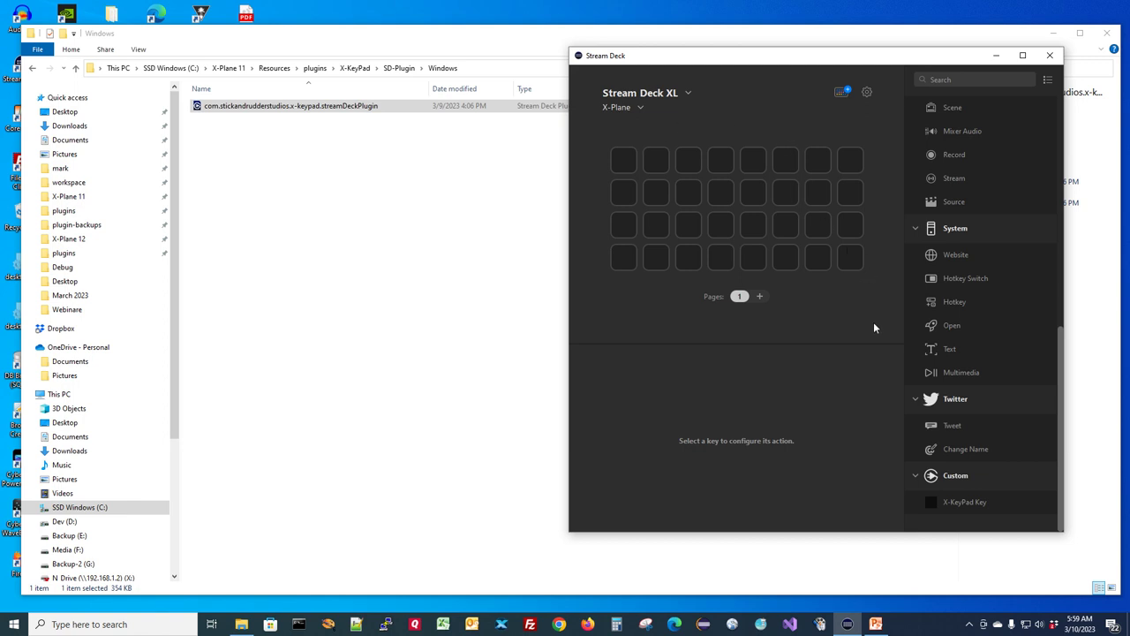
# Assign the X-KeyPad Key action to the first two keys of the top row on page 1.
pyautogui.moveTo(963, 503); pyautogui.dragTo(620, 162)
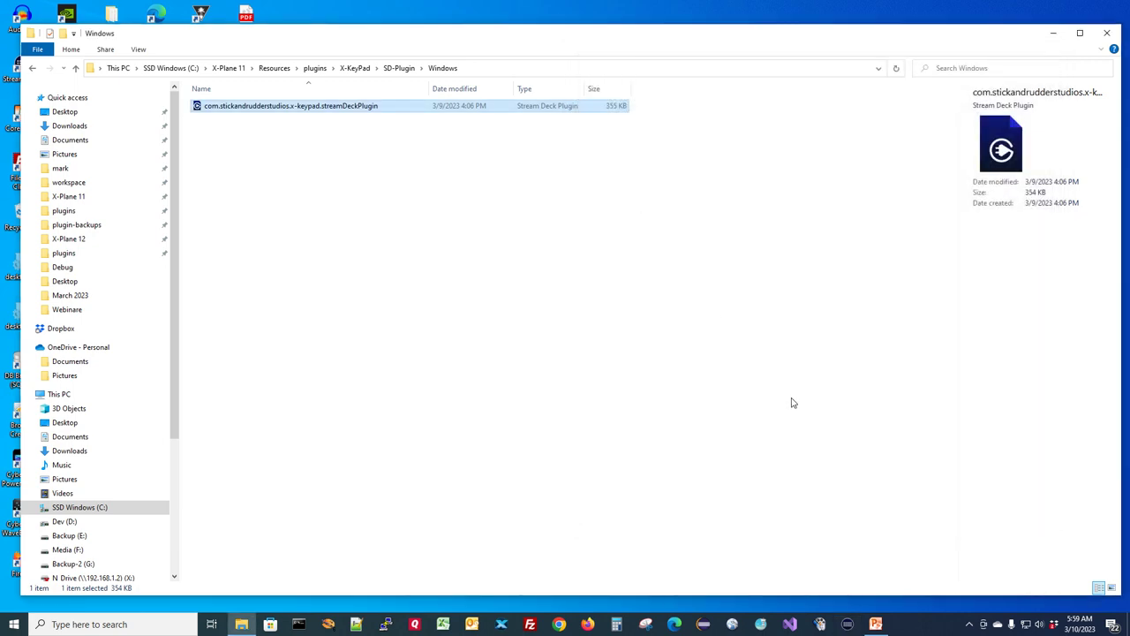
pyautogui.click(1056, 33)
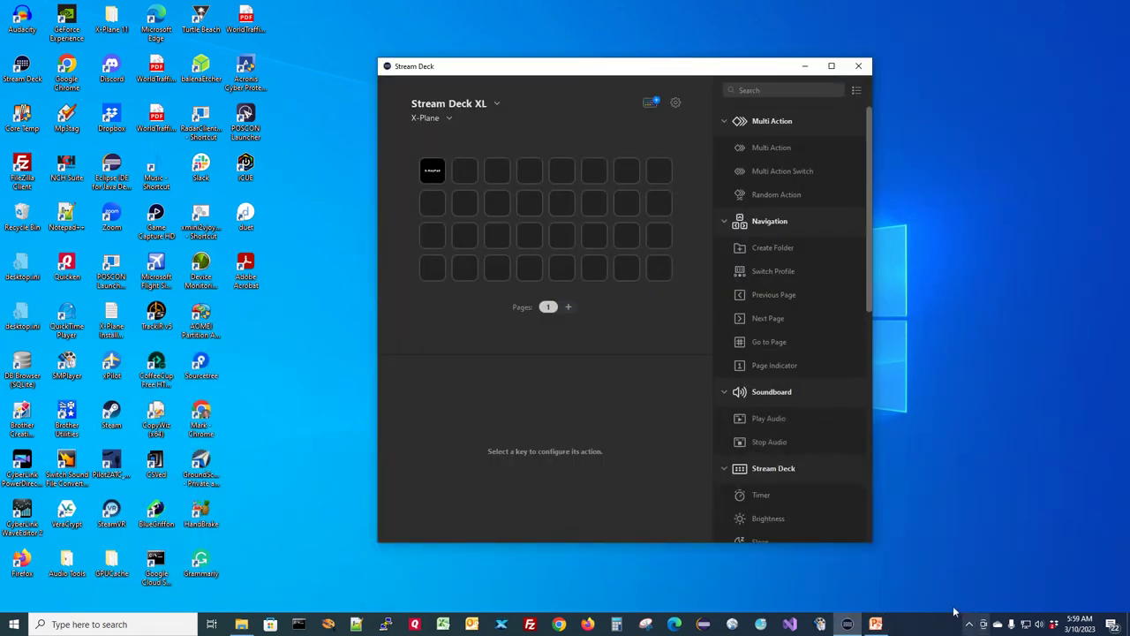
pyautogui.moveTo(869, 277); pyautogui.dragTo(867, 510)
pyautogui.moveTo(778, 514); pyautogui.dragTo(474, 172)
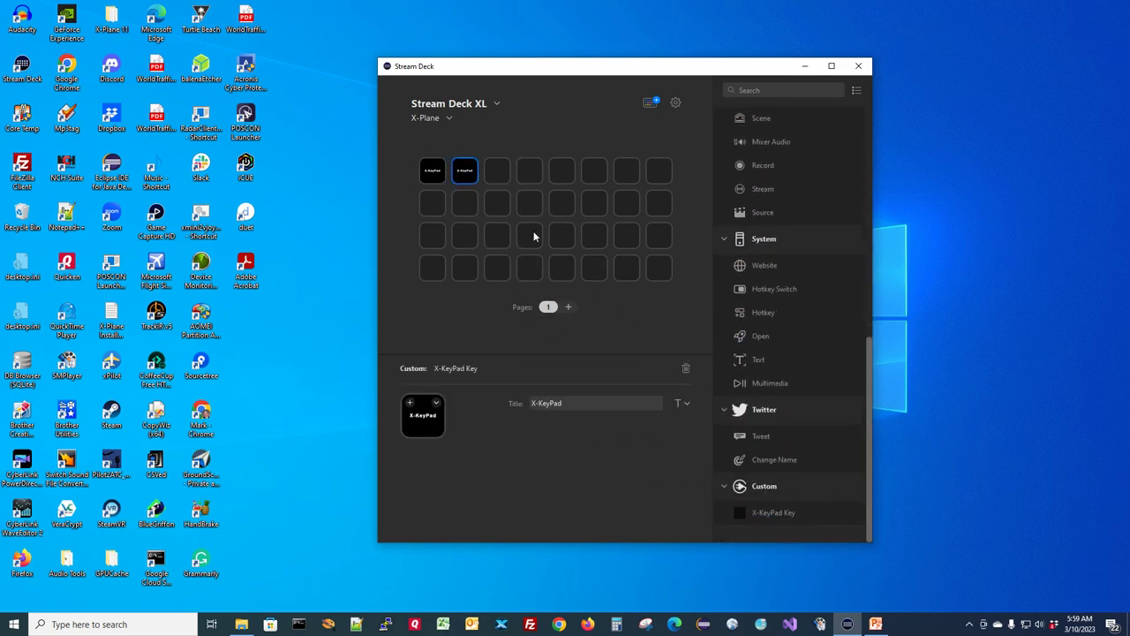
# Copy the second X-KeyPad key and paste it onto the third, fourth and fifth keys of the top row.
pyautogui.rightClick(468, 174)
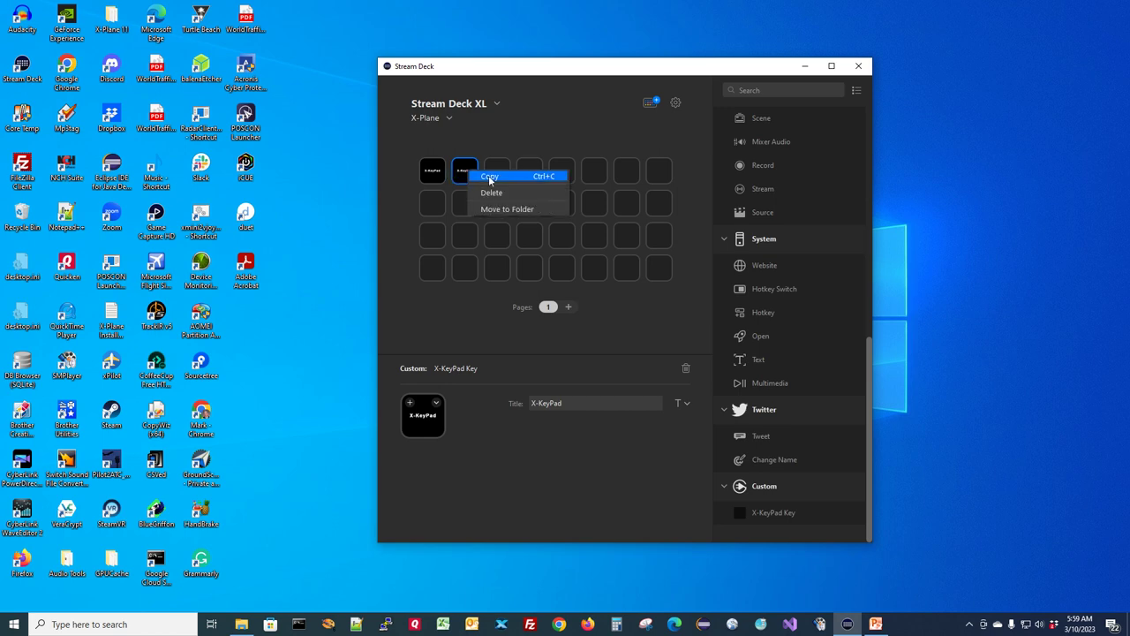
pyautogui.click(489, 176)
pyautogui.click(498, 173)
pyautogui.rightClick(498, 177)
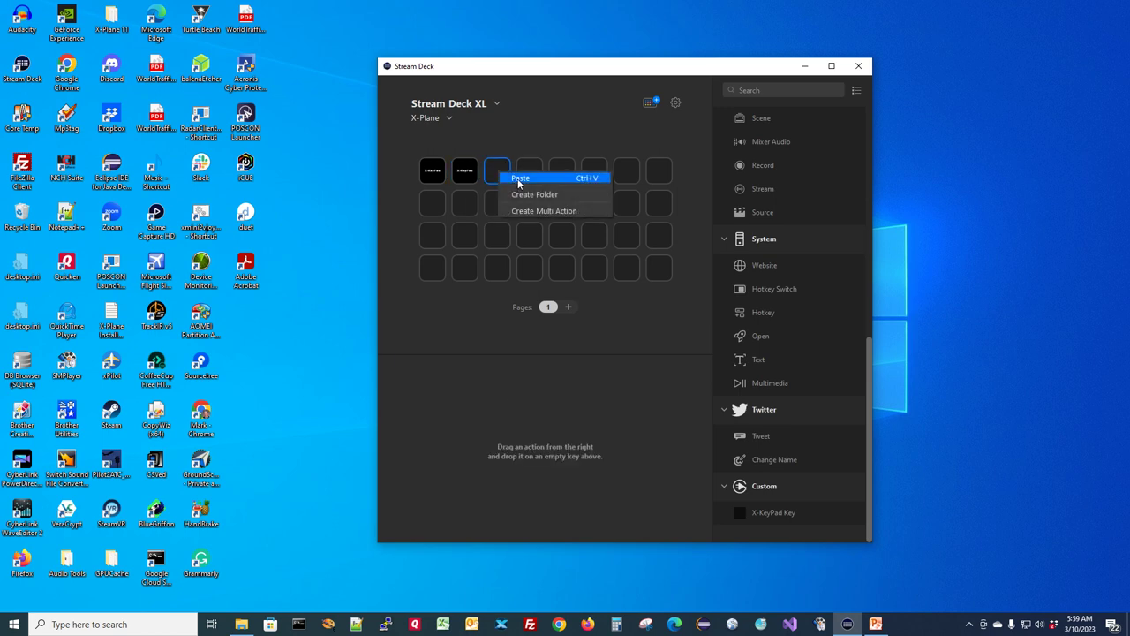
pyautogui.click(520, 177)
pyautogui.click(530, 171)
pyautogui.rightClick(531, 173)
pyautogui.click(544, 177)
pyautogui.click(561, 171)
pyautogui.rightClick(563, 172)
pyautogui.click(583, 179)
# Paste the copied X-KeyPad key onto the first three keys of the second row.
pyautogui.click(435, 202)
pyautogui.rightClick(435, 203)
pyautogui.click(456, 208)
pyautogui.click(464, 204)
pyautogui.rightClick(467, 205)
pyautogui.click(488, 208)
pyautogui.click(497, 205)
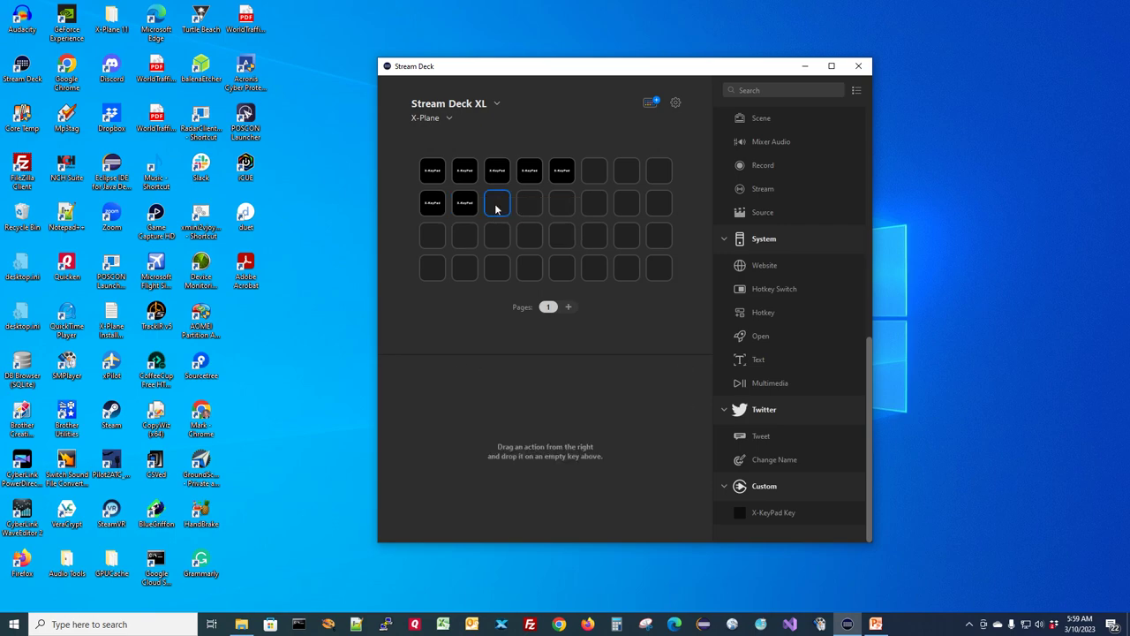
pyautogui.rightClick(497, 206)
pyautogui.click(518, 214)
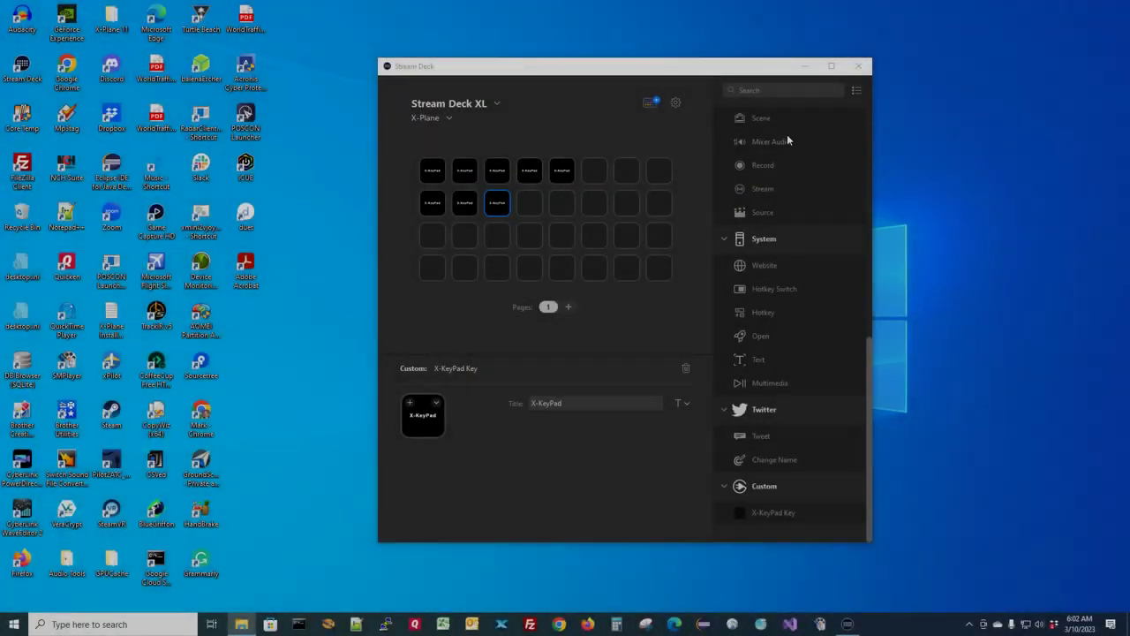
pyautogui.click(512, 150)
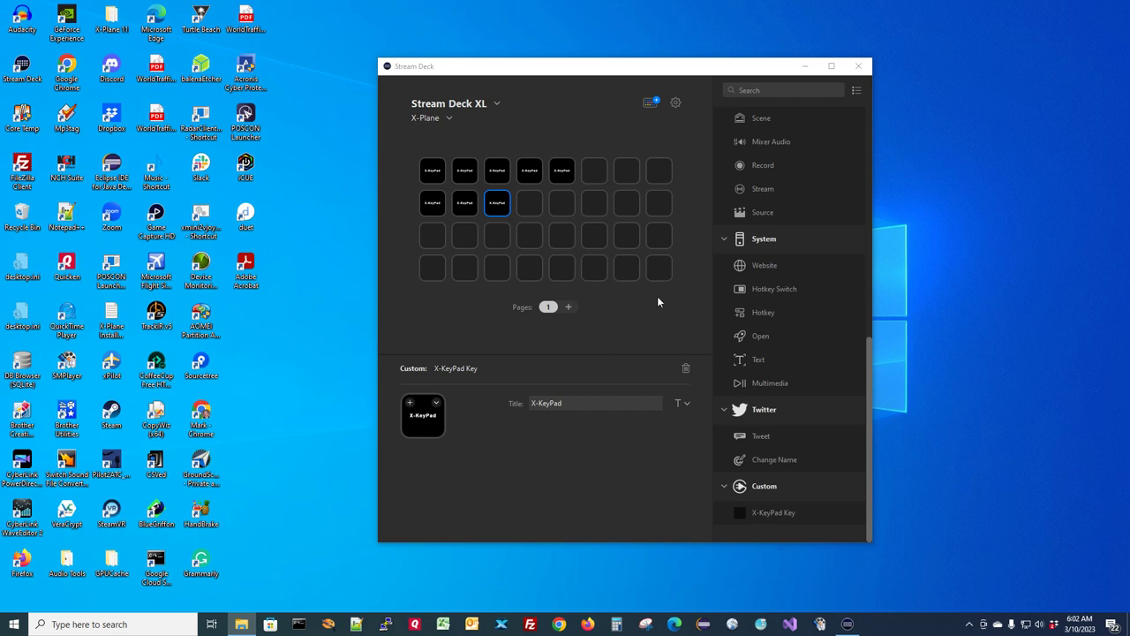
# Add a second page to the X-Plane profile and assign X-KeyPad Key to the first two keys of its top row.
pyautogui.click(569, 307)
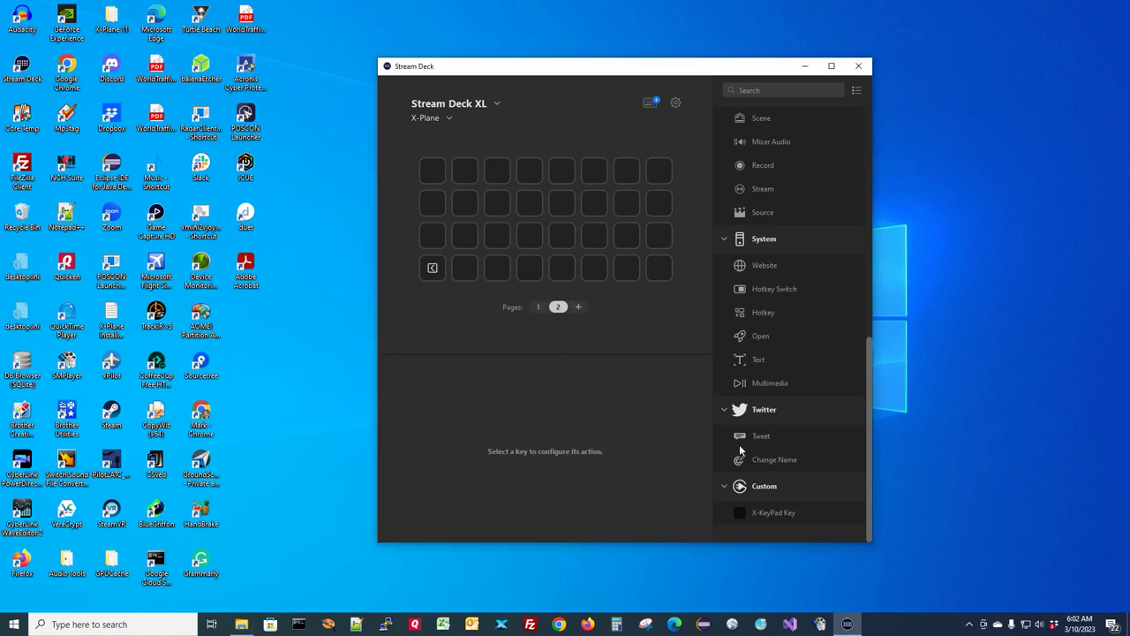
pyautogui.moveTo(764, 512); pyautogui.dragTo(432, 171)
pyautogui.moveTo(782, 514); pyautogui.dragTo(471, 176)
# Add a third page to the X-Plane profile and check the page navigation keys on all three pages, ending on page 1.
pyautogui.click(538, 307)
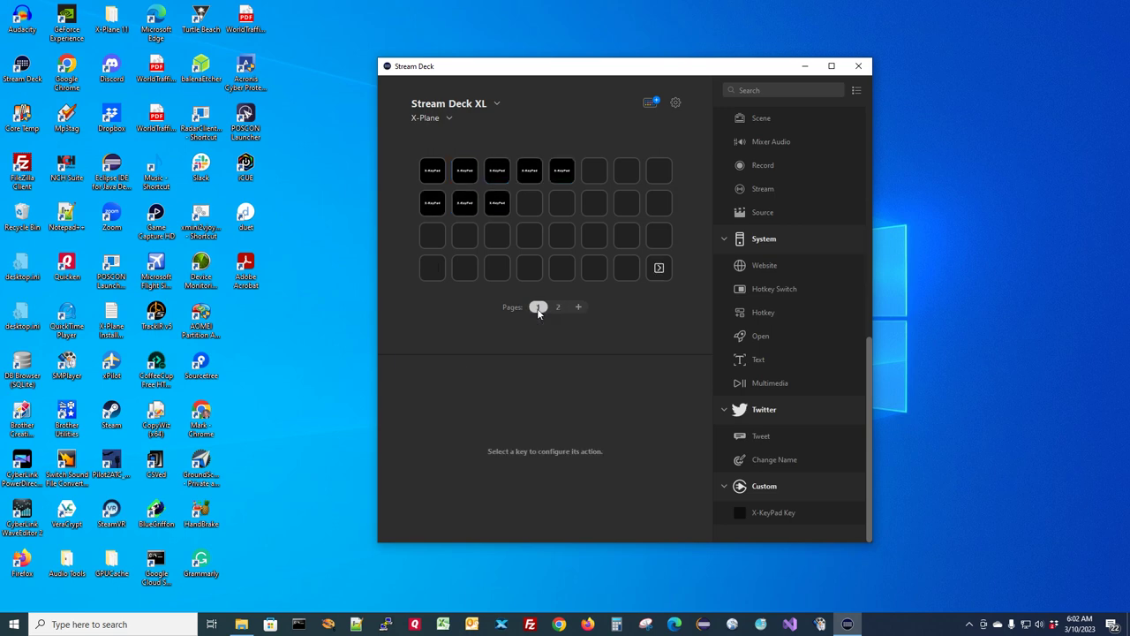
pyautogui.click(580, 306)
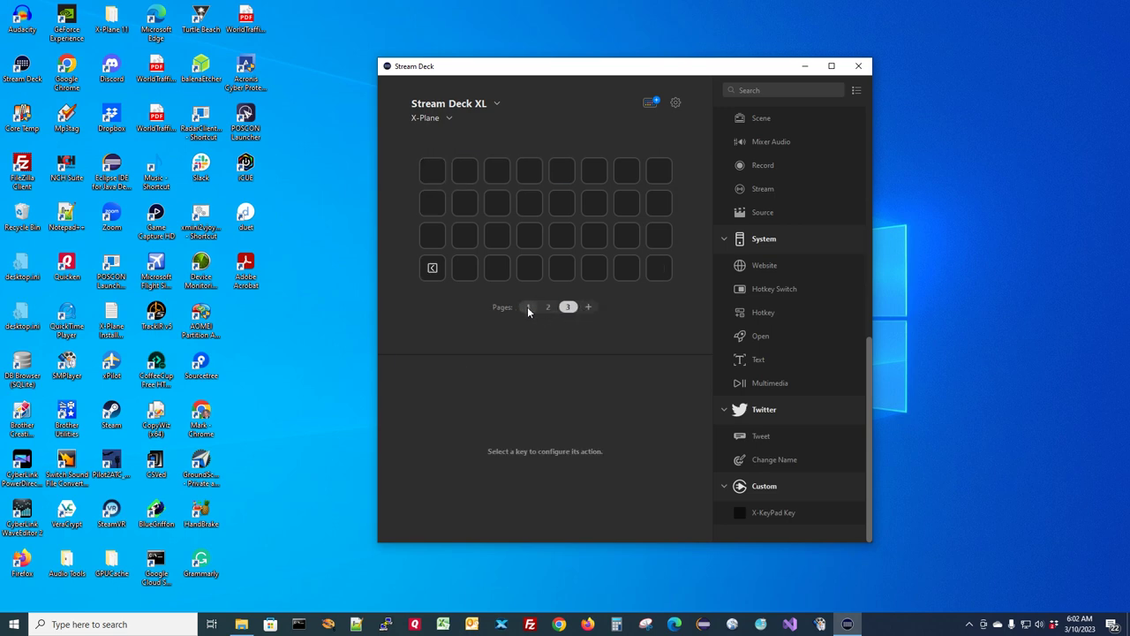
pyautogui.click(527, 307)
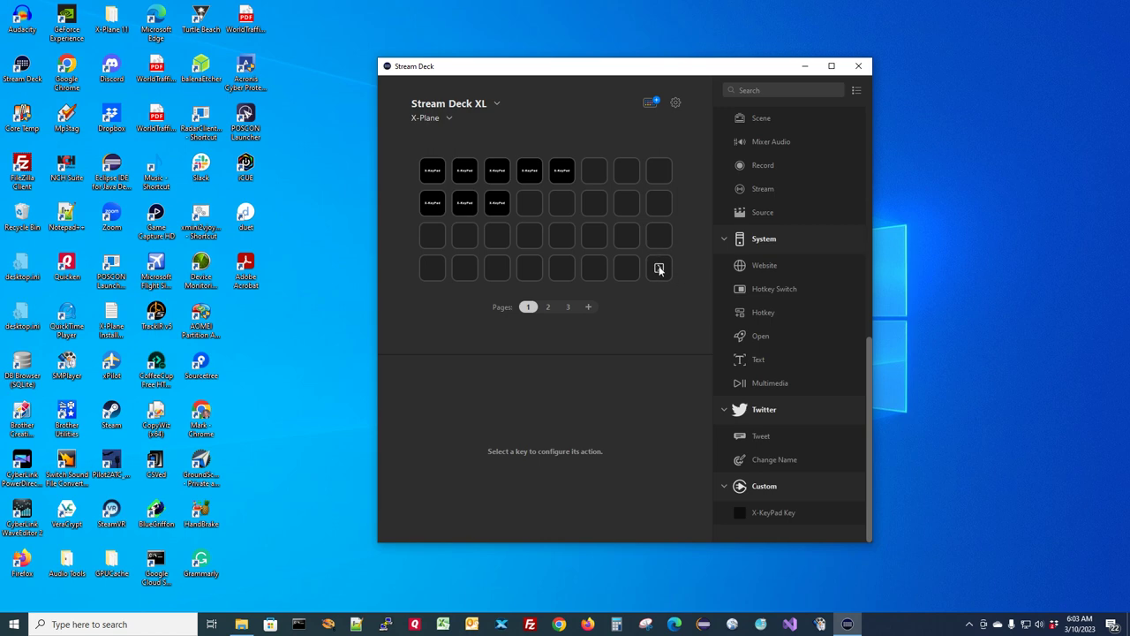
pyautogui.click(549, 307)
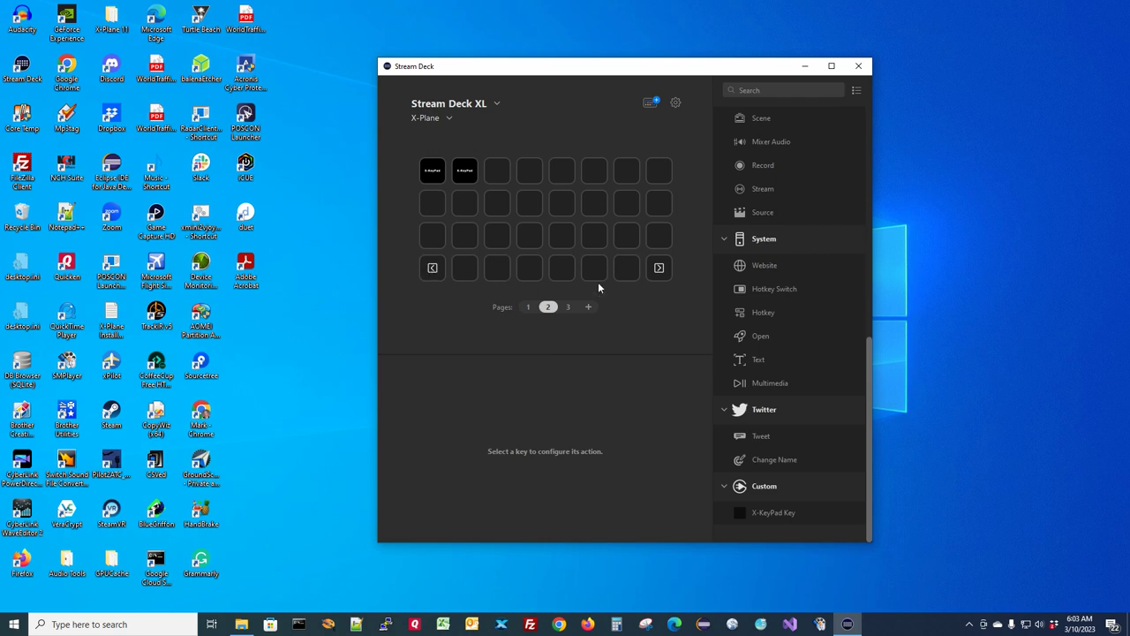
pyautogui.click(568, 308)
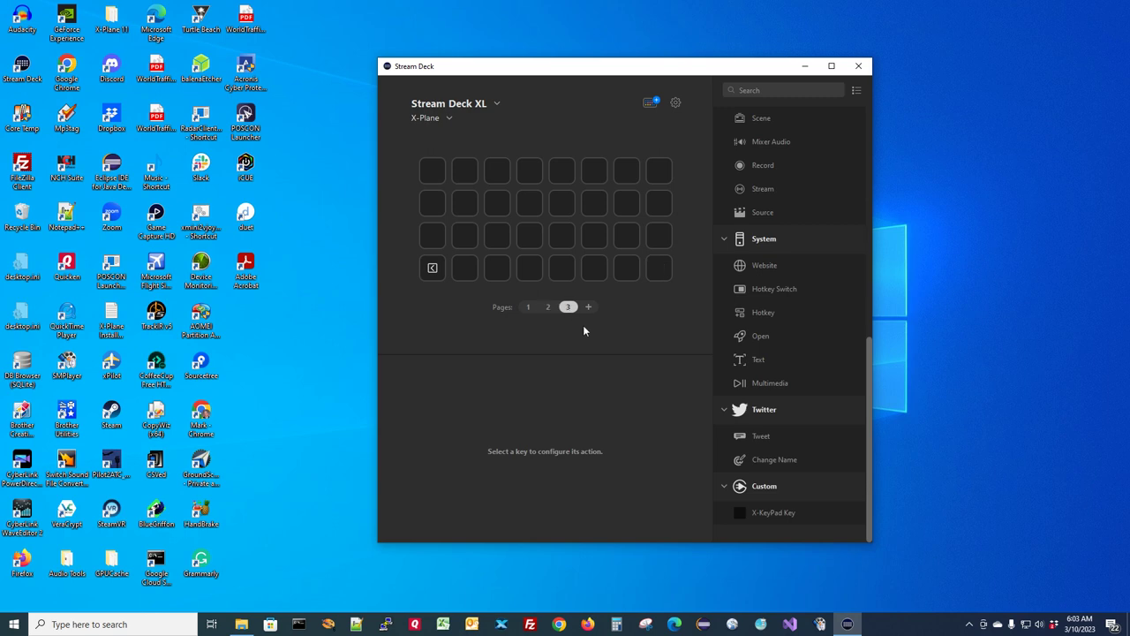
pyautogui.click(548, 306)
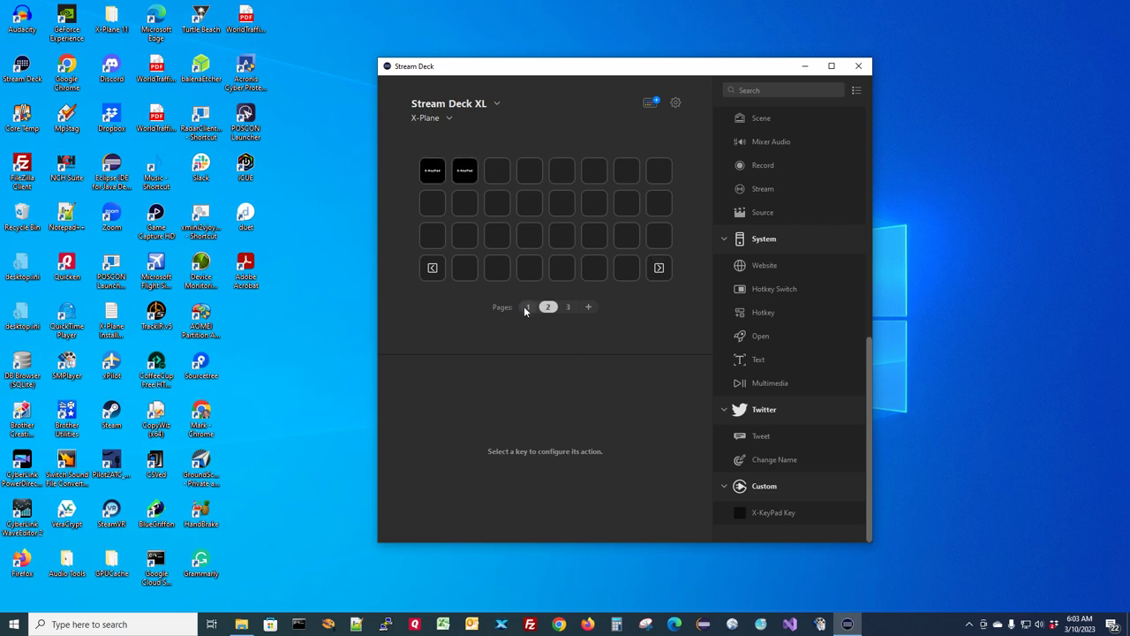
pyautogui.click(528, 307)
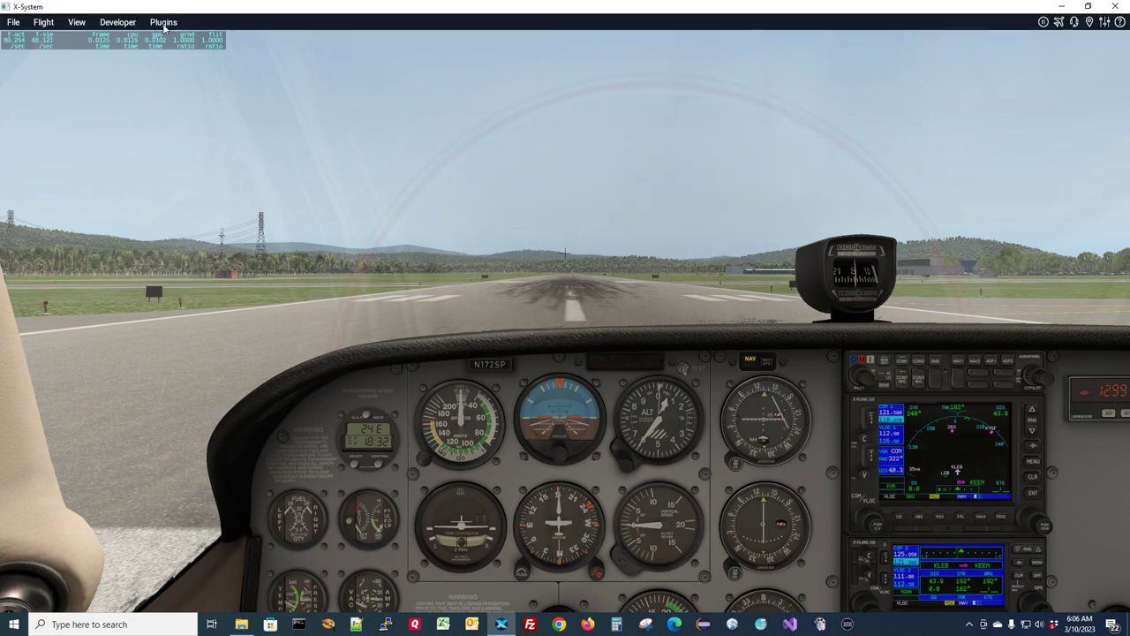
# Open X-KeyPad's Stream Deck Configuration Editor and rename the default device as SD XL.
pyautogui.click(164, 22)
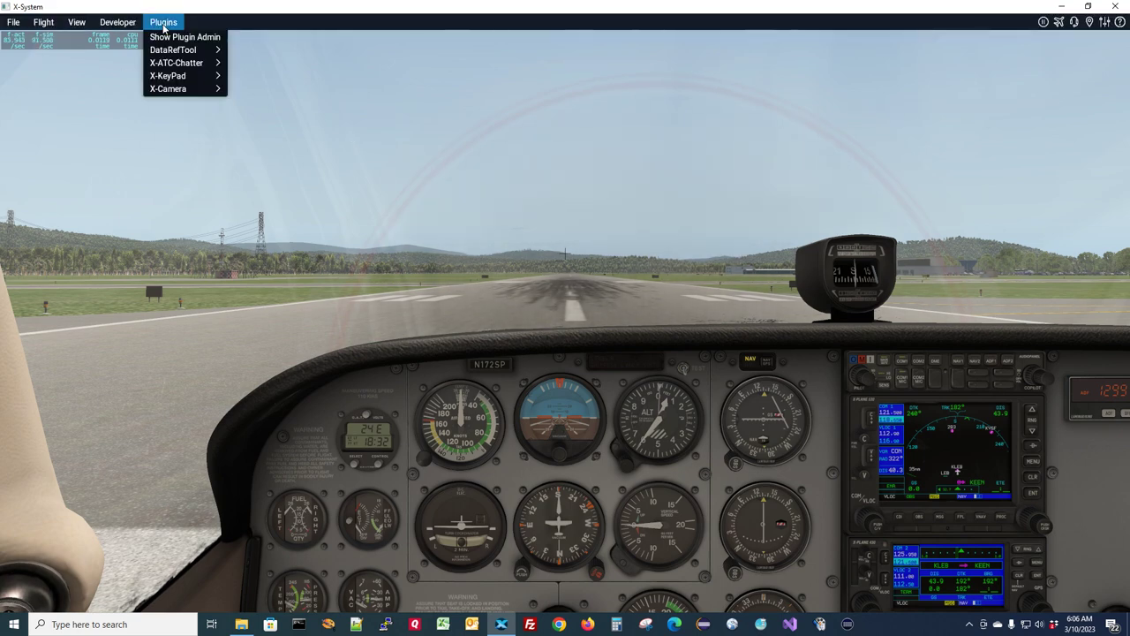
pyautogui.moveTo(170, 81)
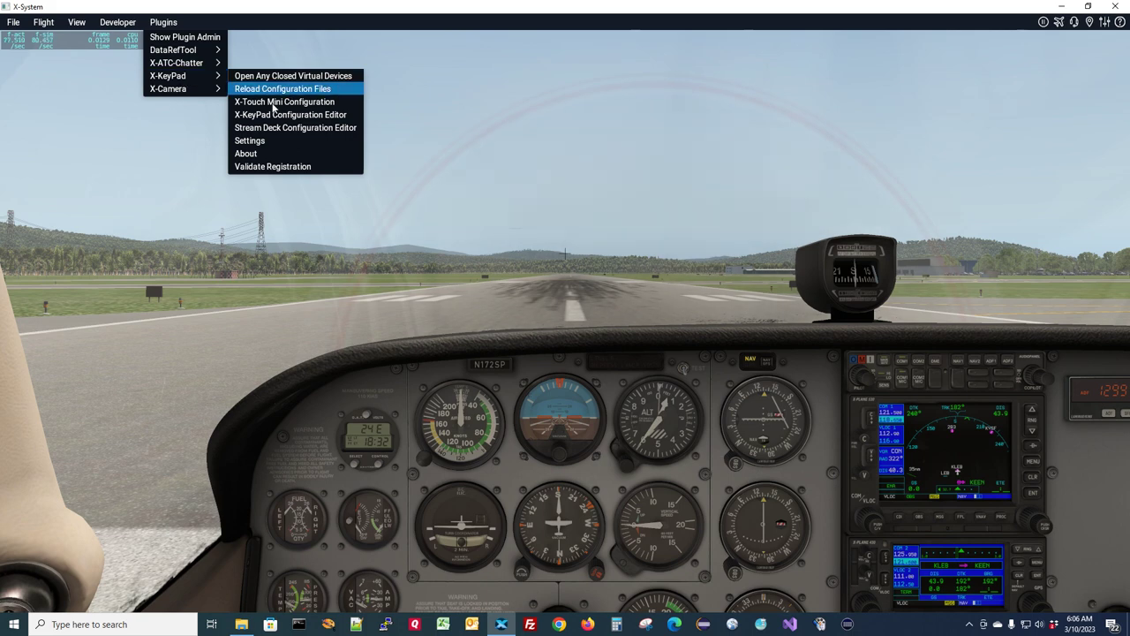
pyautogui.click(277, 131)
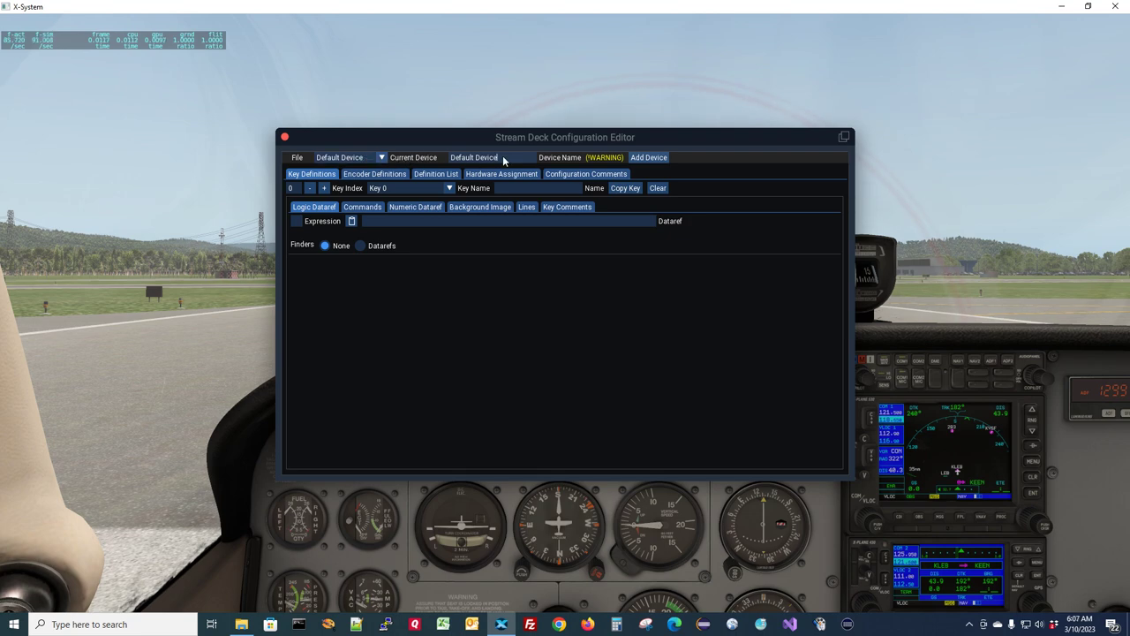
pyautogui.press('BackSpace')
pyautogui.press('BackSpace')
pyautogui.press('BackSpace')
pyautogui.press('BackSpace')
pyautogui.press('BackSpace')
pyautogui.press('BackSpace')
pyautogui.write('SD XL')
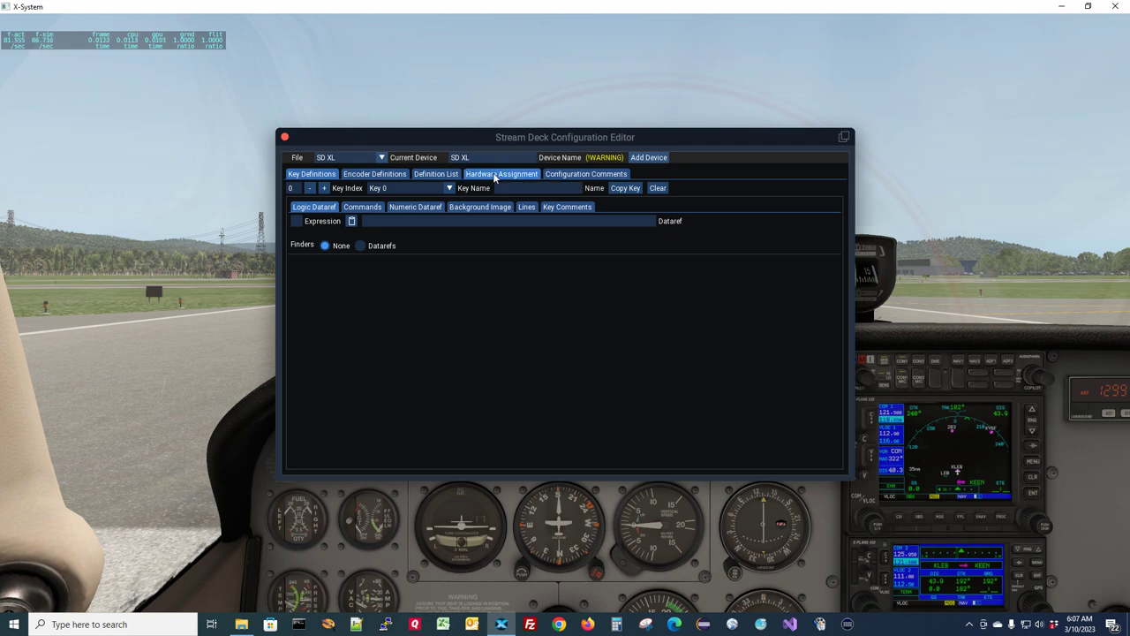
# Assign the Stream Deck XL-0 hardware unit to the SD XL device.
pyautogui.click(496, 173)
pyautogui.click(369, 200)
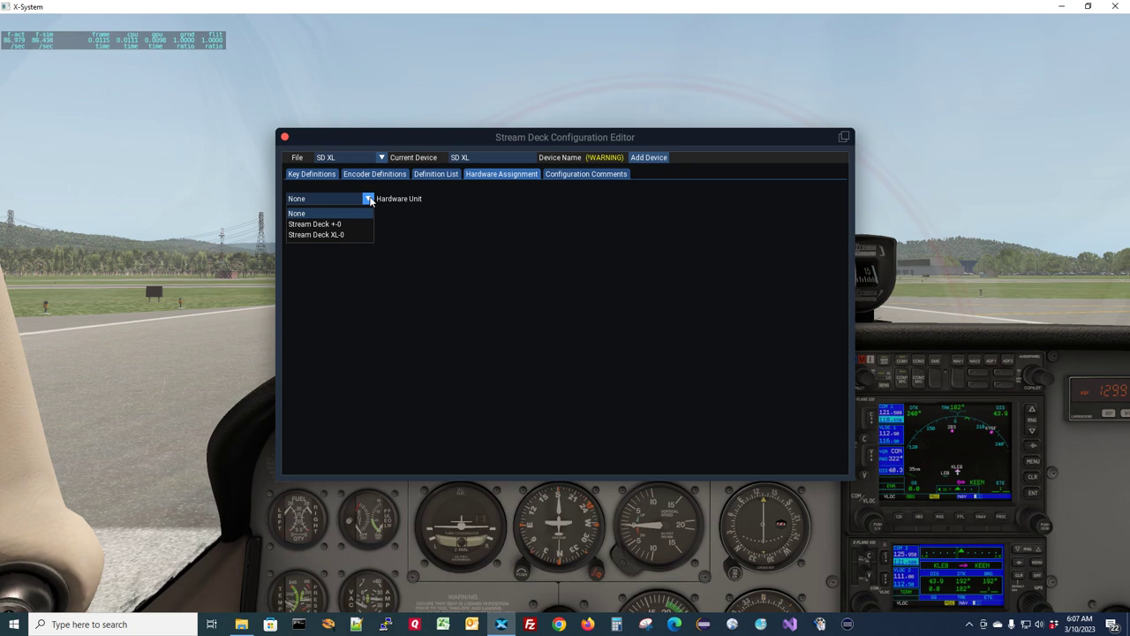
pyautogui.click(326, 235)
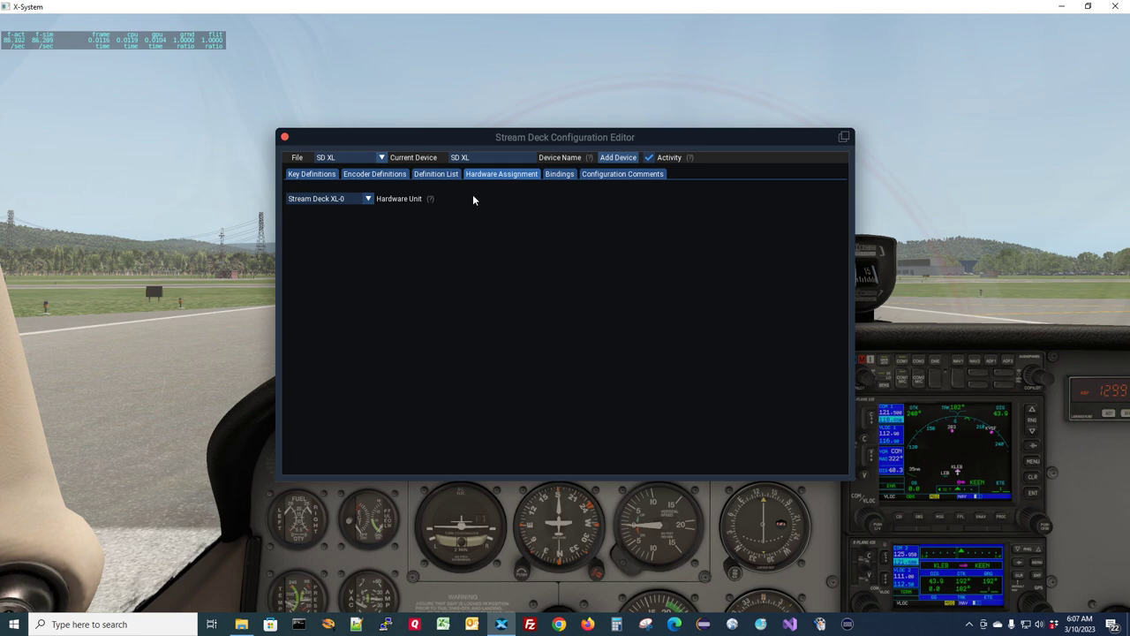
# Append the sample configuration X-KeyPad-SD_Generic.json from the X-KeyPad plugin's Samples/Stream Deck folder.
pyautogui.click(297, 160)
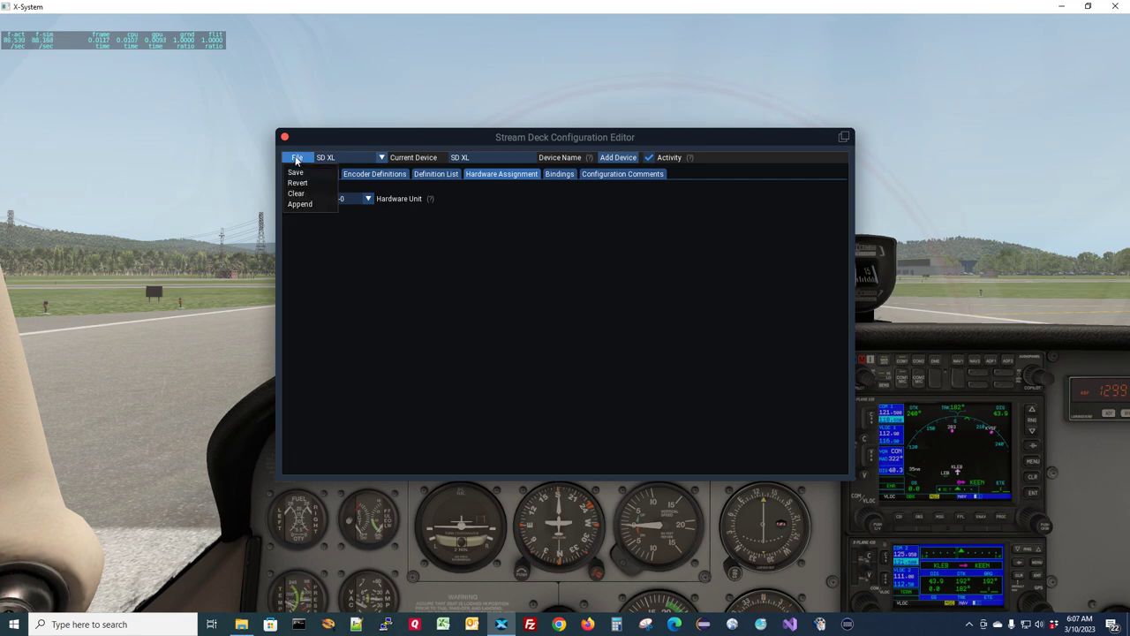
pyautogui.click(303, 204)
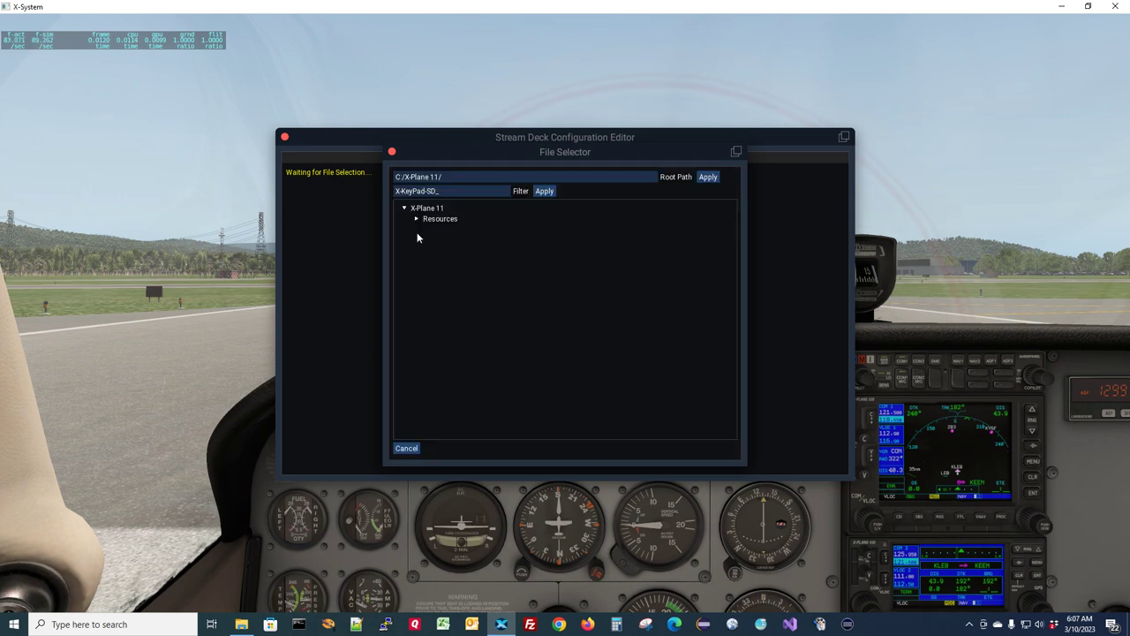
pyautogui.click(417, 219)
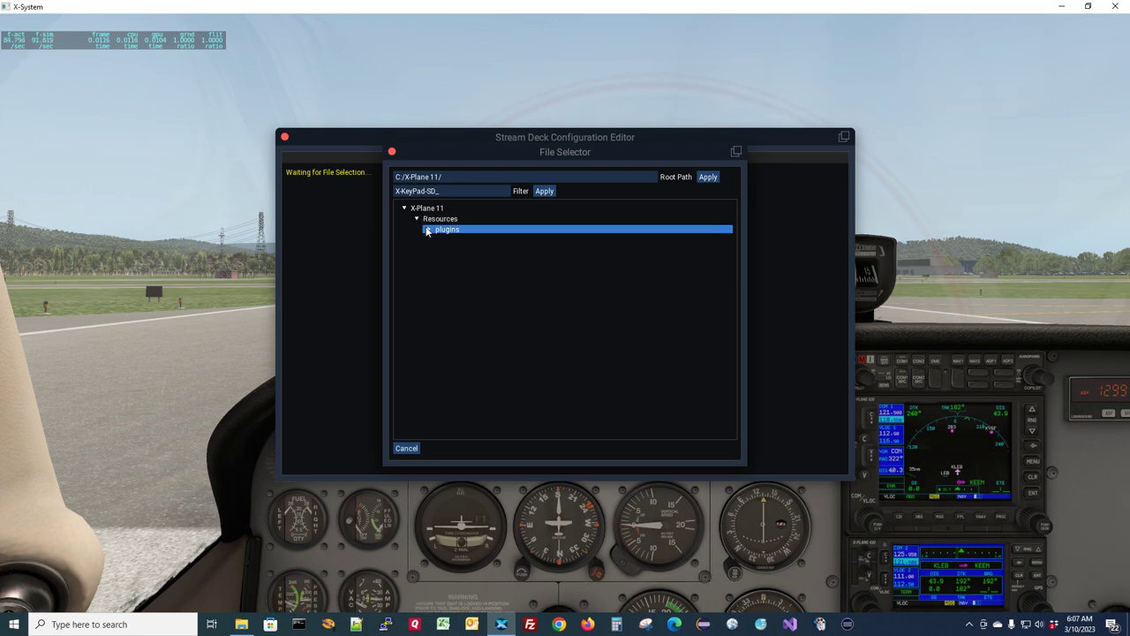
pyautogui.click(429, 230)
pyautogui.click(439, 242)
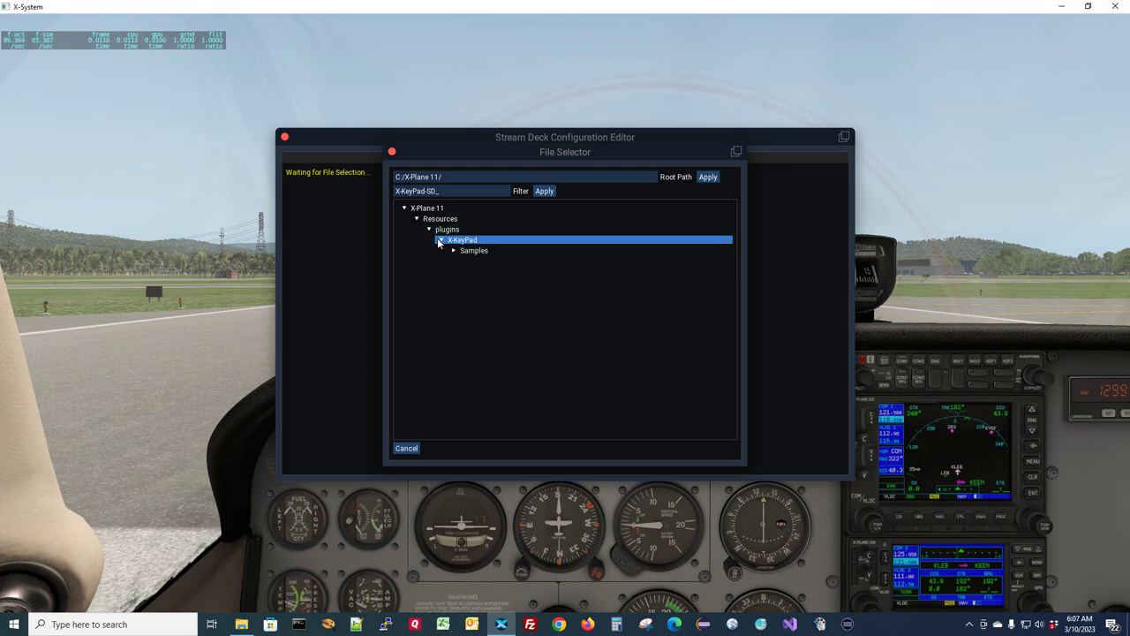
pyautogui.click(454, 251)
pyautogui.click(466, 262)
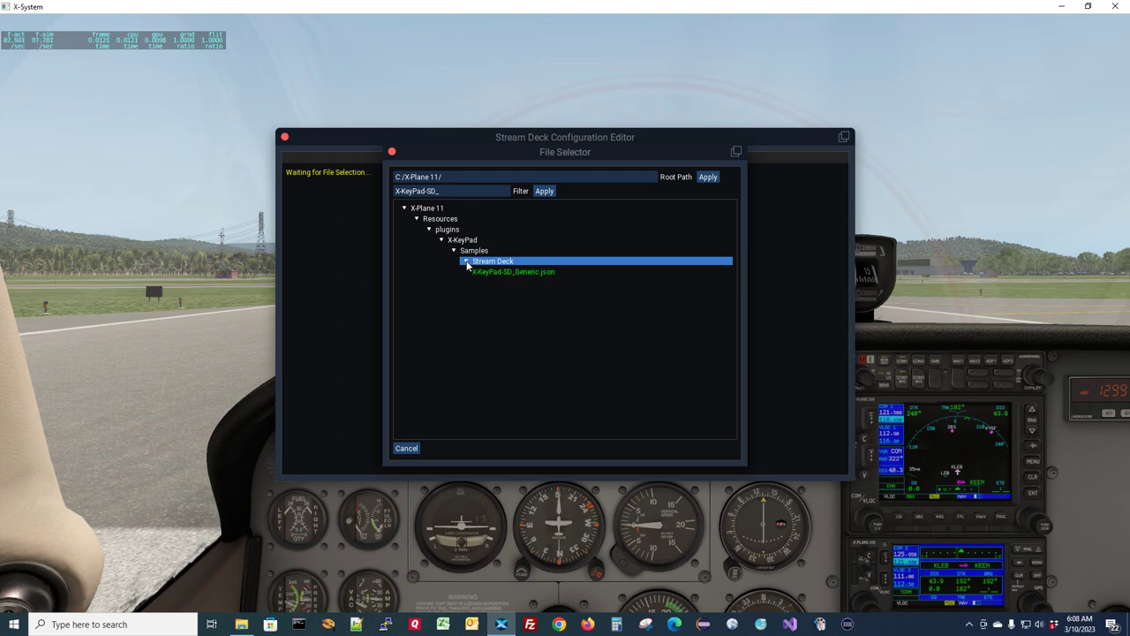
pyautogui.click(514, 274)
pyautogui.click(437, 448)
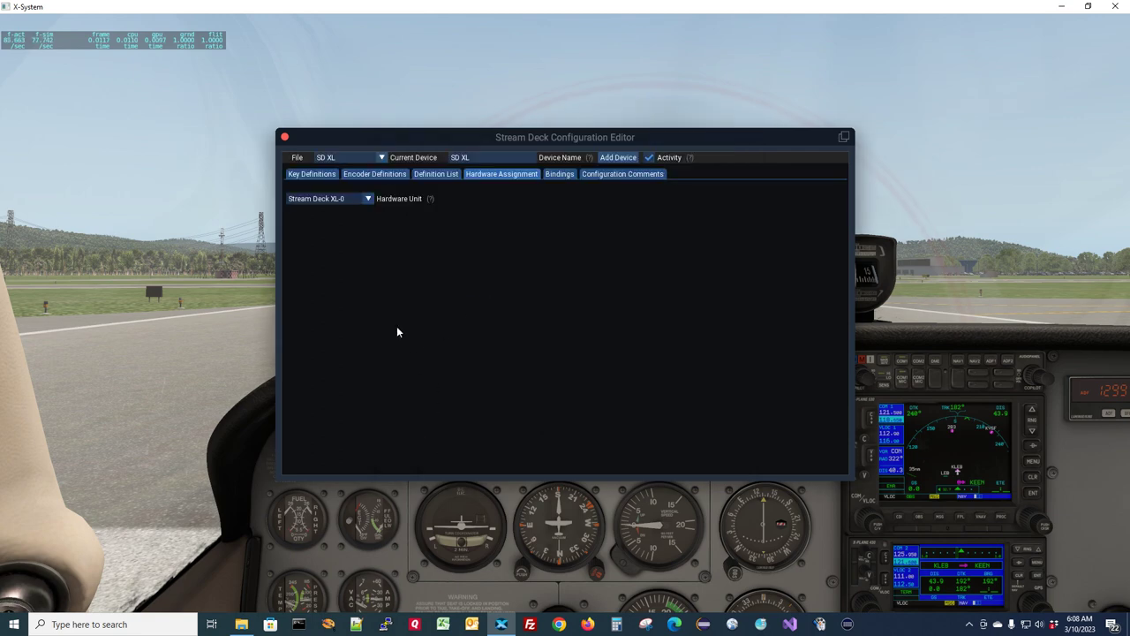
# Go through the appended key definitions one by one, from key index 0 to 11.
pyautogui.click(320, 175)
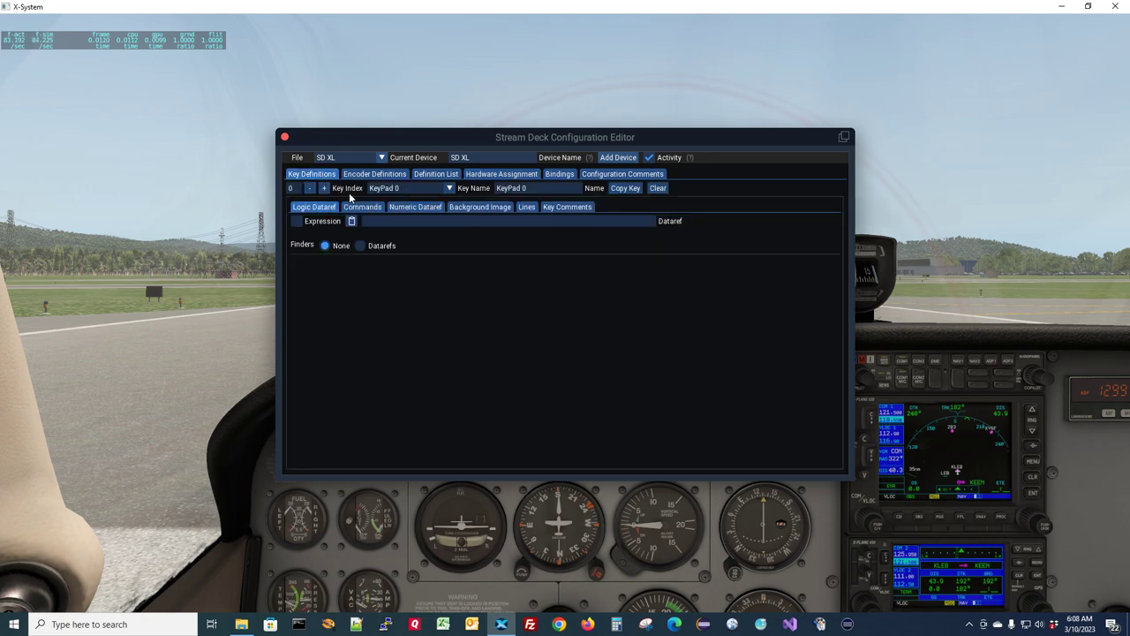
pyautogui.click(324, 188)
pyautogui.click(324, 188)
pyautogui.click(324, 188)
pyautogui.click(324, 188)
pyautogui.click(324, 188)
pyautogui.click(324, 188)
pyautogui.click(324, 188)
pyautogui.click(324, 188)
pyautogui.click(324, 188)
pyautogui.click(324, 188)
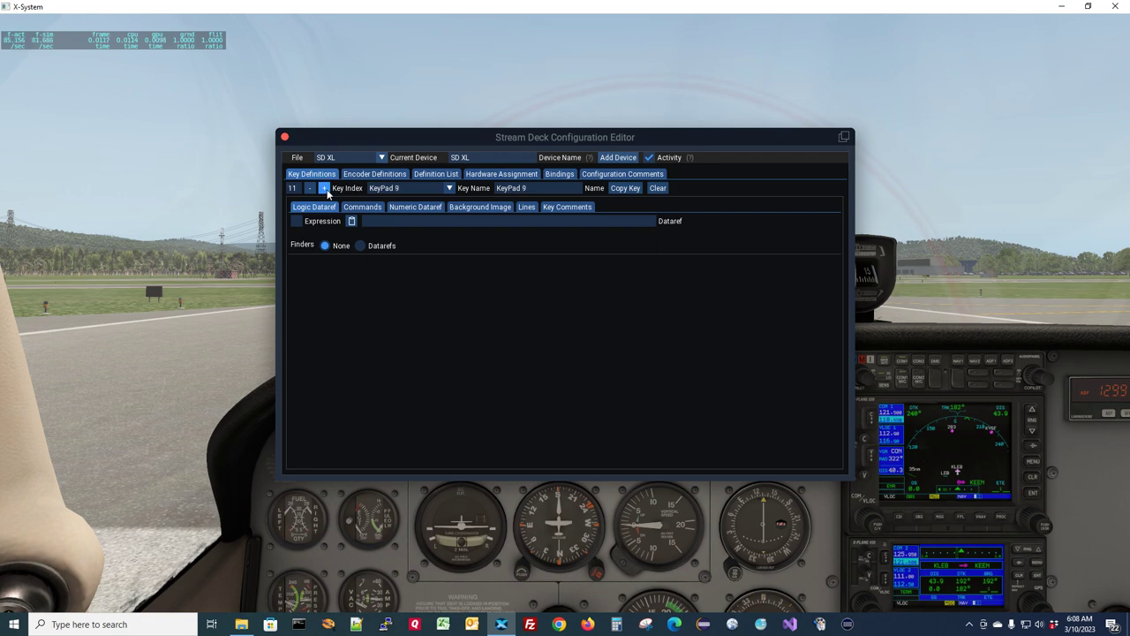
# Review the full list of defined keys for the SD XL device, then return to the key definitions.
pyautogui.click(436, 174)
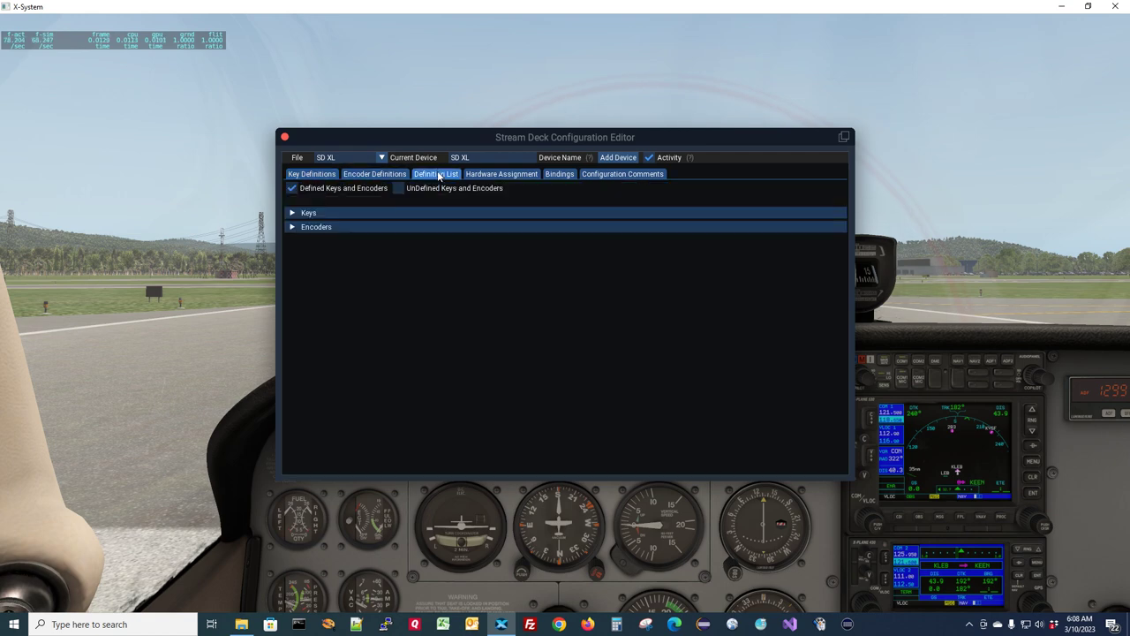
pyautogui.click(297, 215)
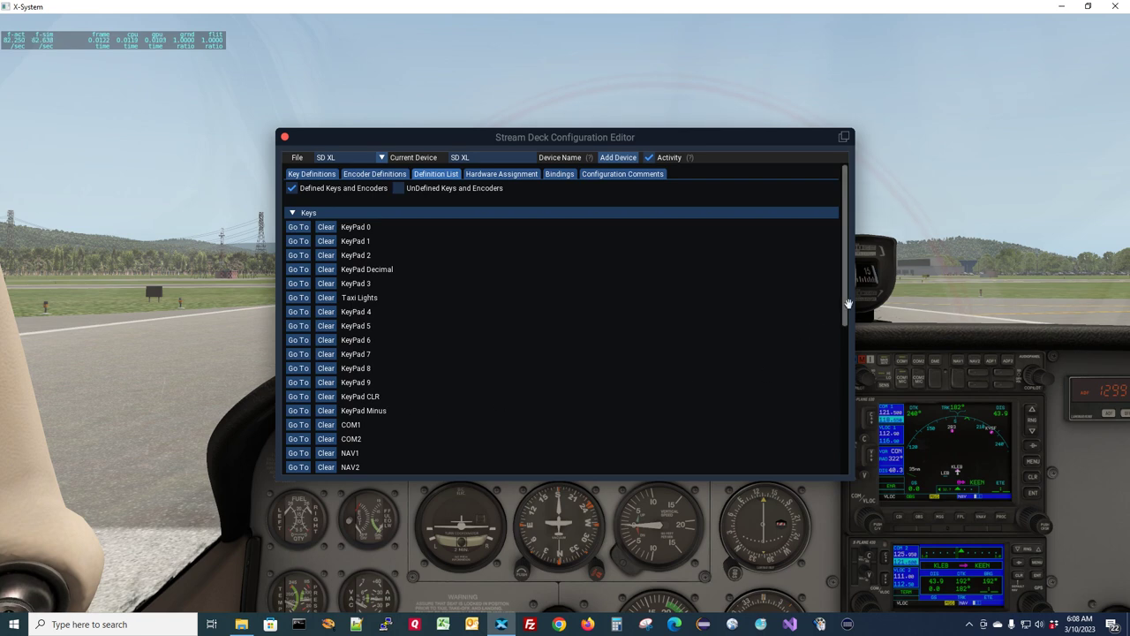
pyautogui.moveTo(845, 315); pyautogui.dragTo(845, 408)
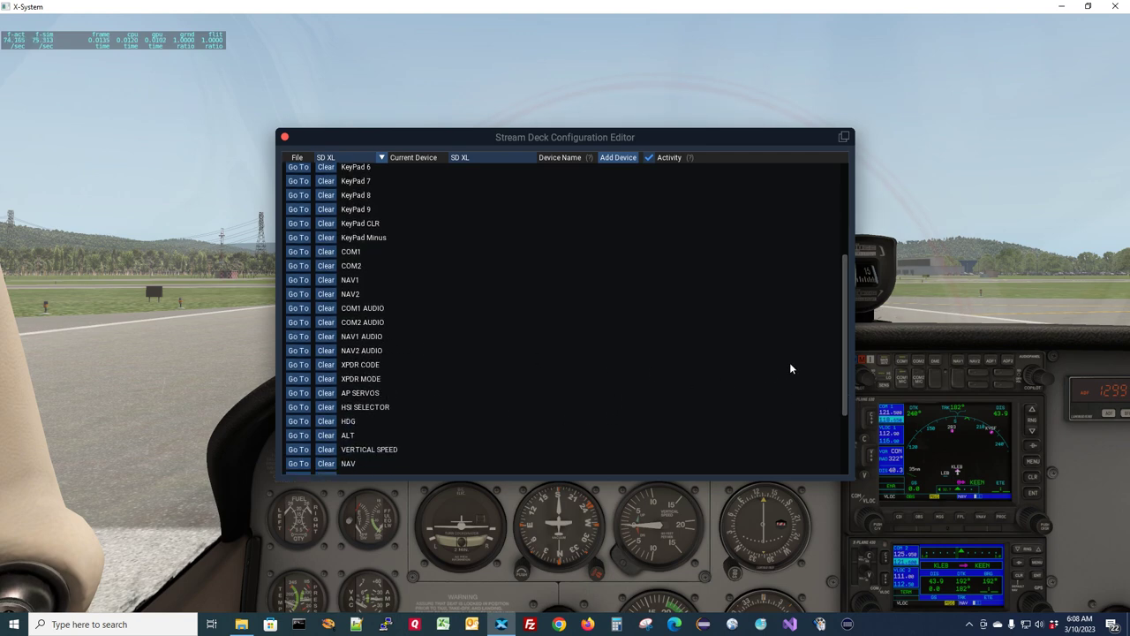
pyautogui.moveTo(846, 373)
pyautogui.mouseDown()
pyautogui.moveTo(834, 431)
pyautogui.moveTo(834, 369)
pyautogui.mouseUp()
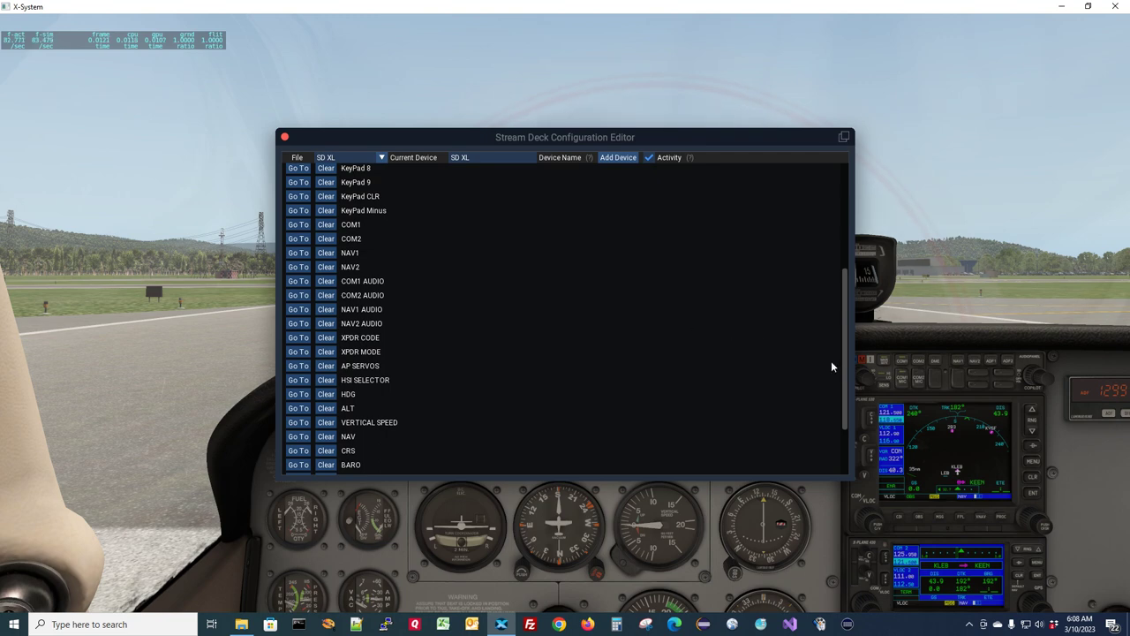
pyautogui.moveTo(845, 374); pyautogui.dragTo(838, 253)
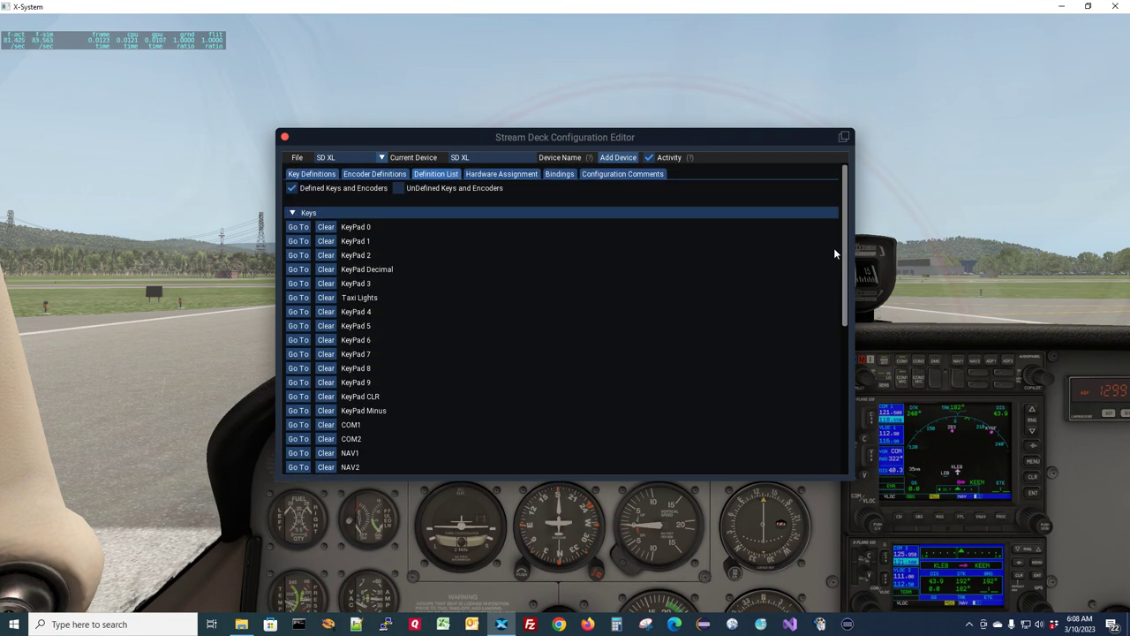
pyautogui.click(352, 188)
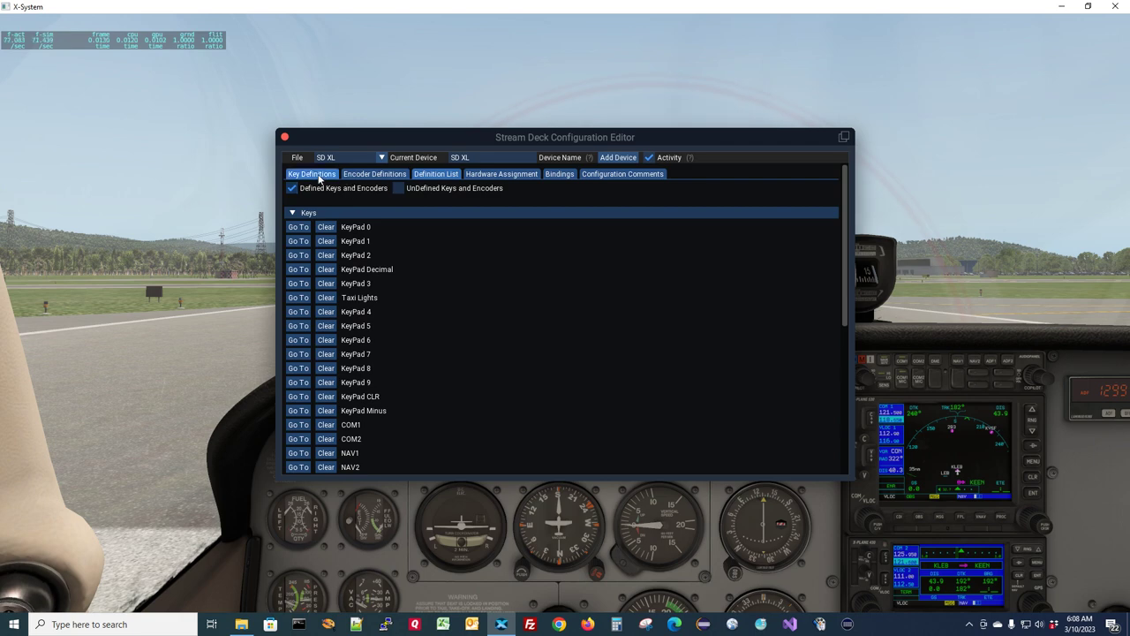
pyautogui.click(311, 174)
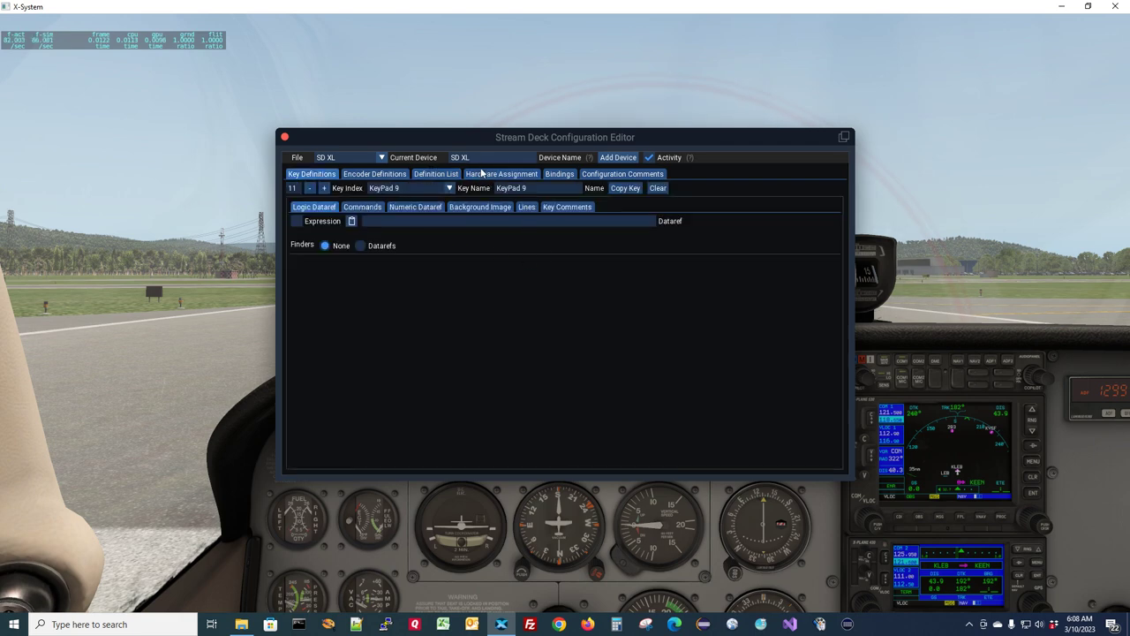
# Show the SD XL device's key bindings and place the Stream Deck application window beside the configuration editor.
pyautogui.click(563, 175)
pyautogui.moveTo(432, 133); pyautogui.dragTo(216, 80)
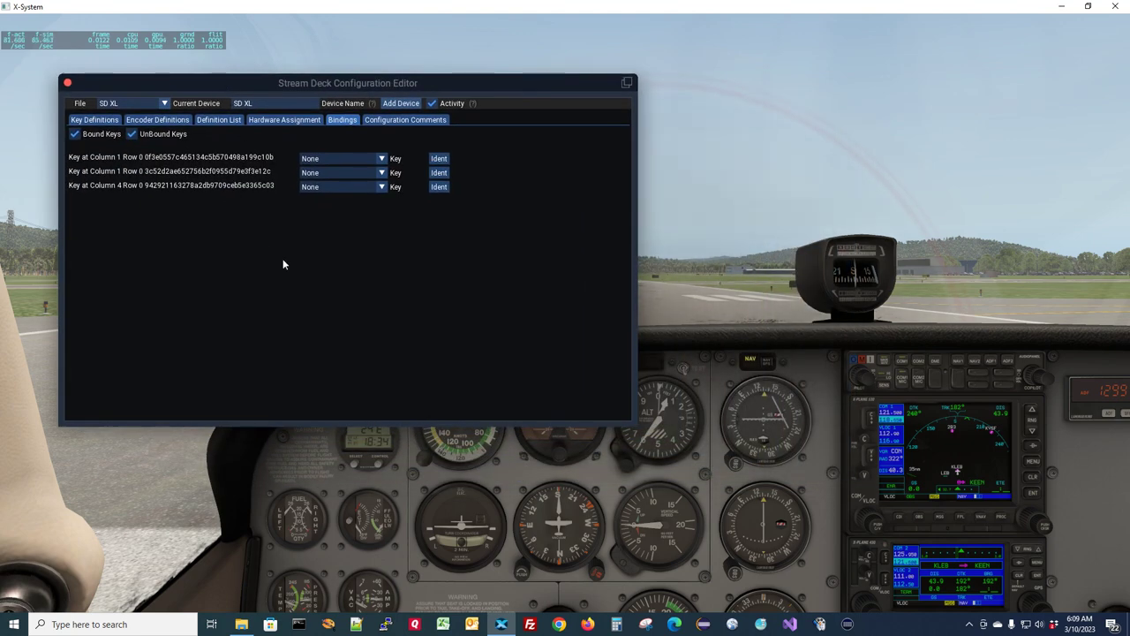
pyautogui.moveTo(823, 608)
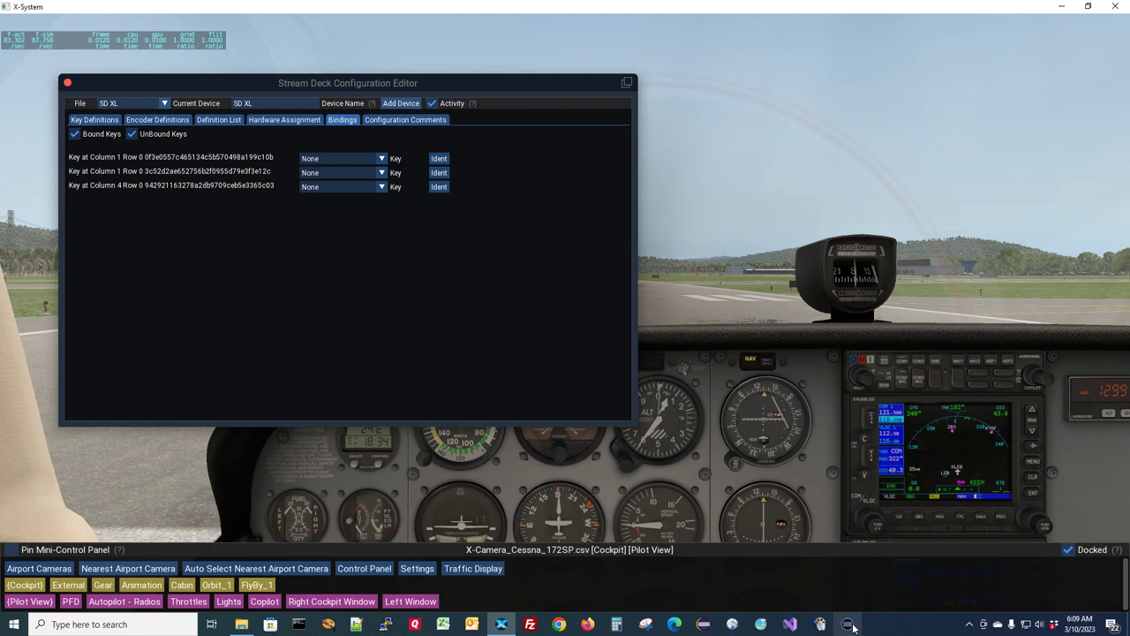
pyautogui.click(969, 624)
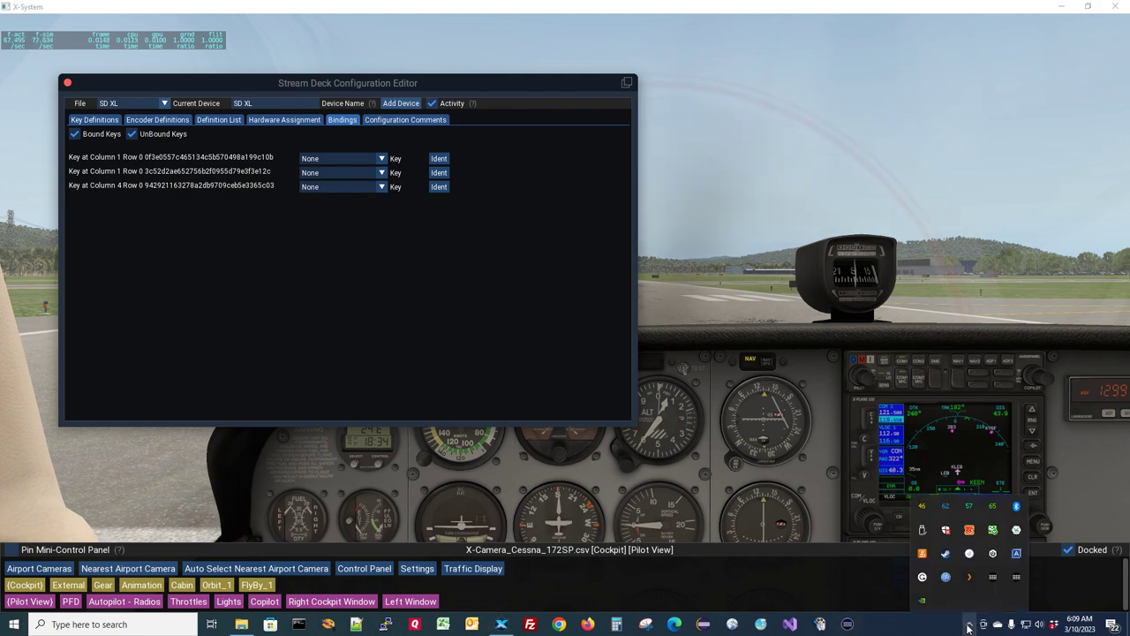
pyautogui.click(1017, 579)
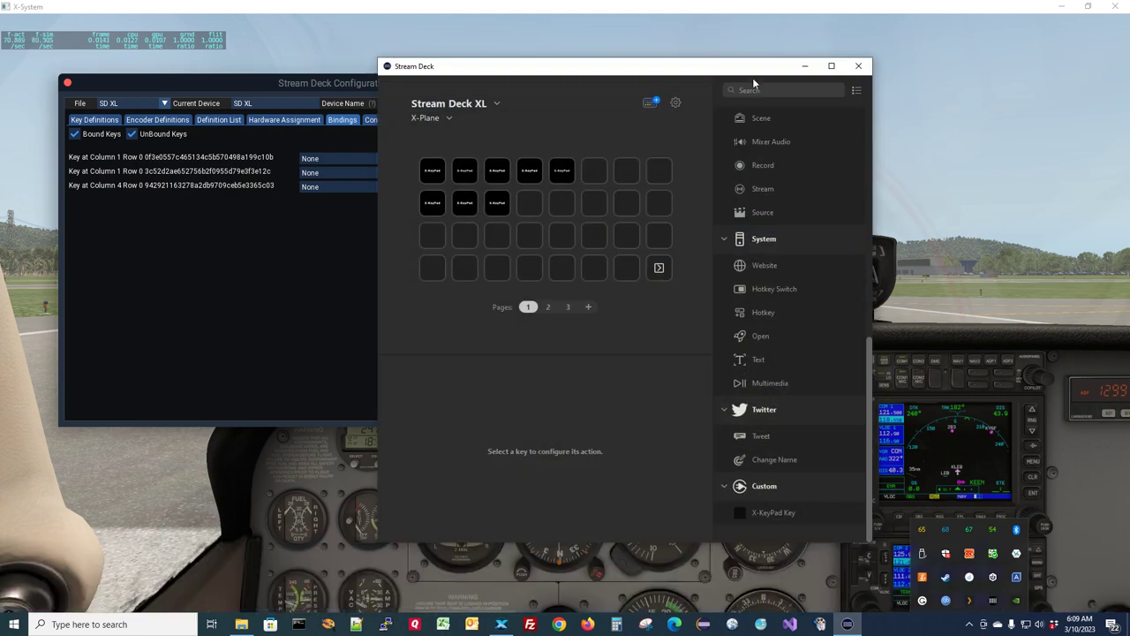
pyautogui.moveTo(581, 68); pyautogui.dragTo(807, 79)
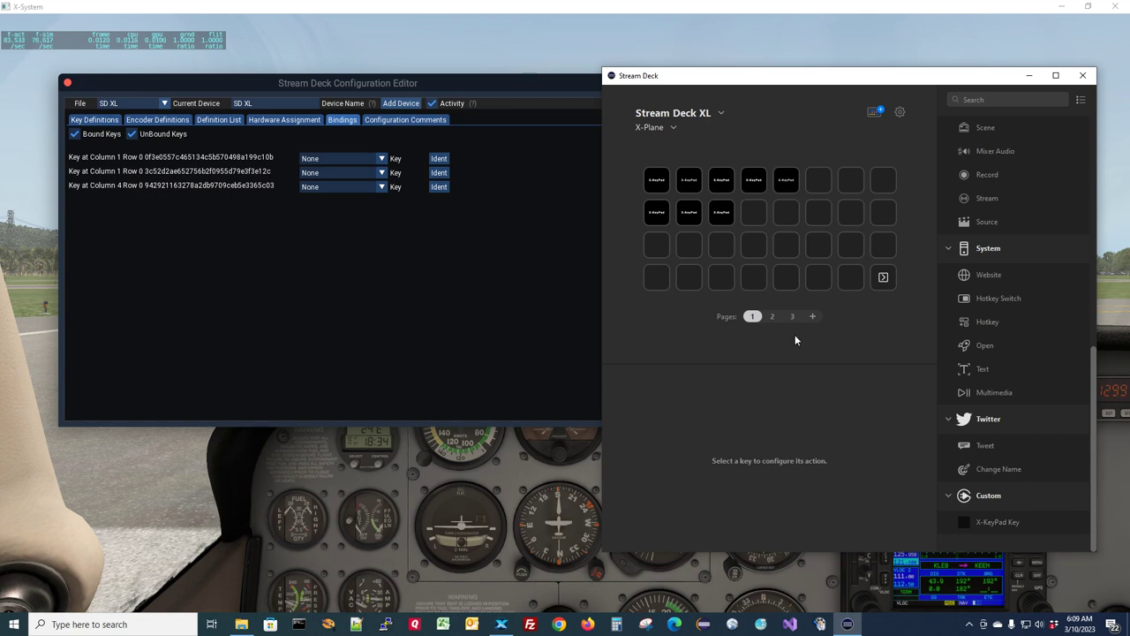
# Refresh the bindings list by switching the Stream Deck profile to page 2 and back to page 1, and separate the two windows.
pyautogui.click(772, 316)
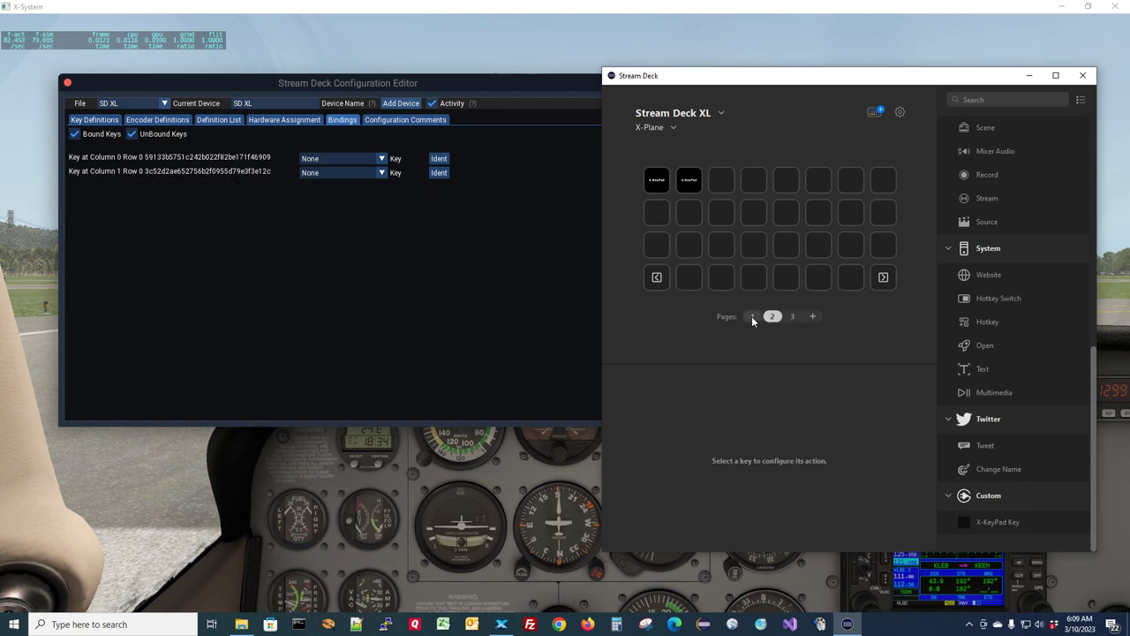
pyautogui.click(752, 316)
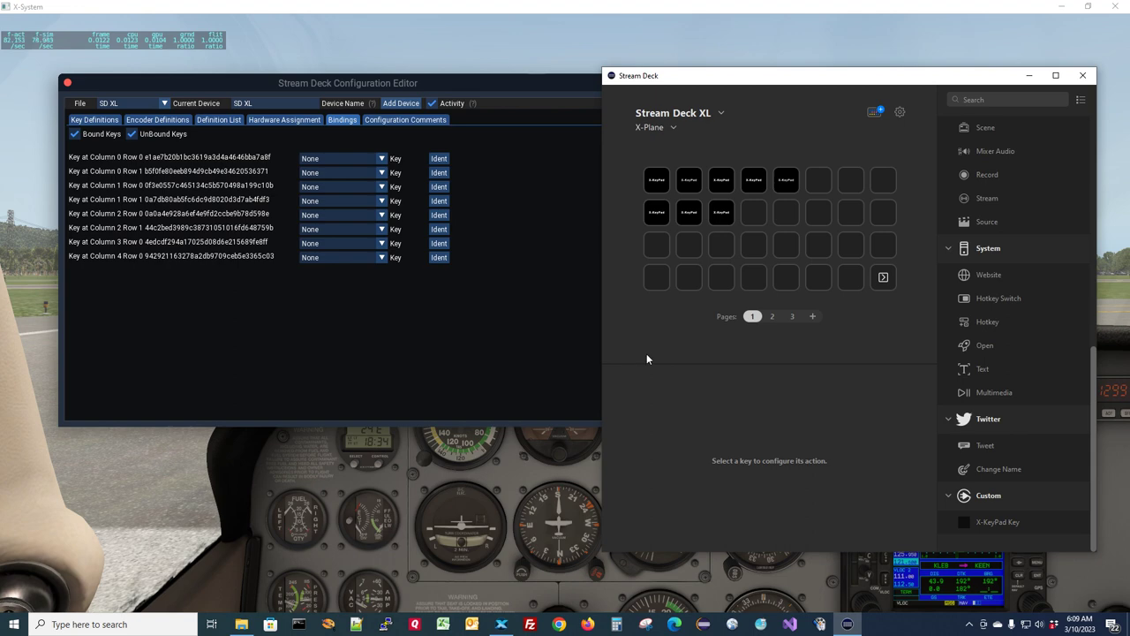
pyautogui.moveTo(698, 76); pyautogui.dragTo(726, 78)
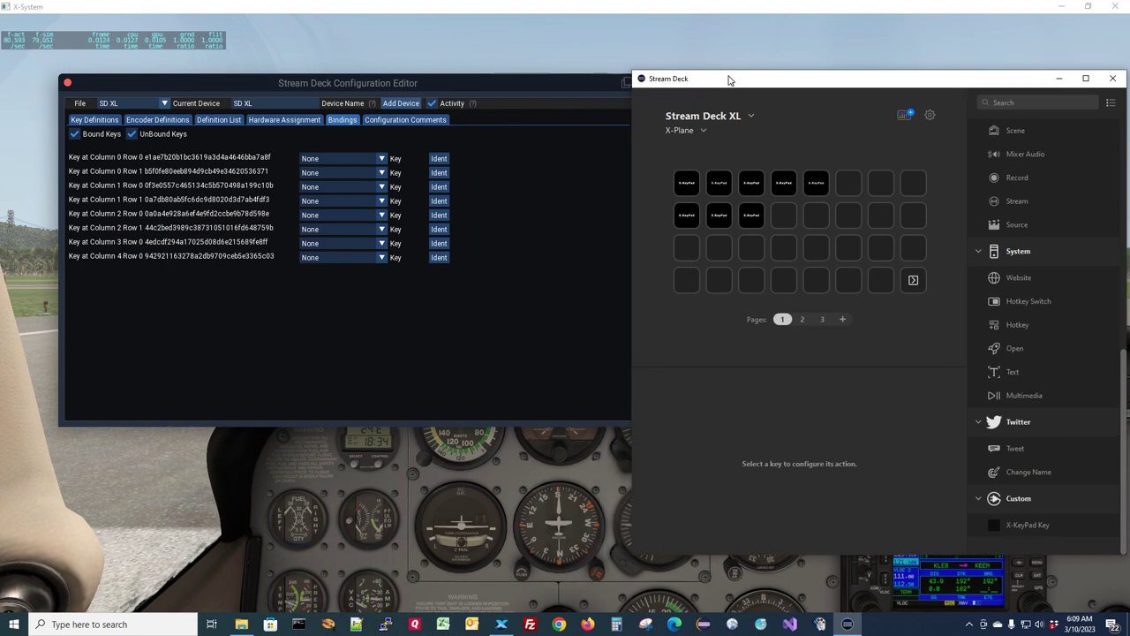
pyautogui.moveTo(545, 86); pyautogui.dragTo(503, 85)
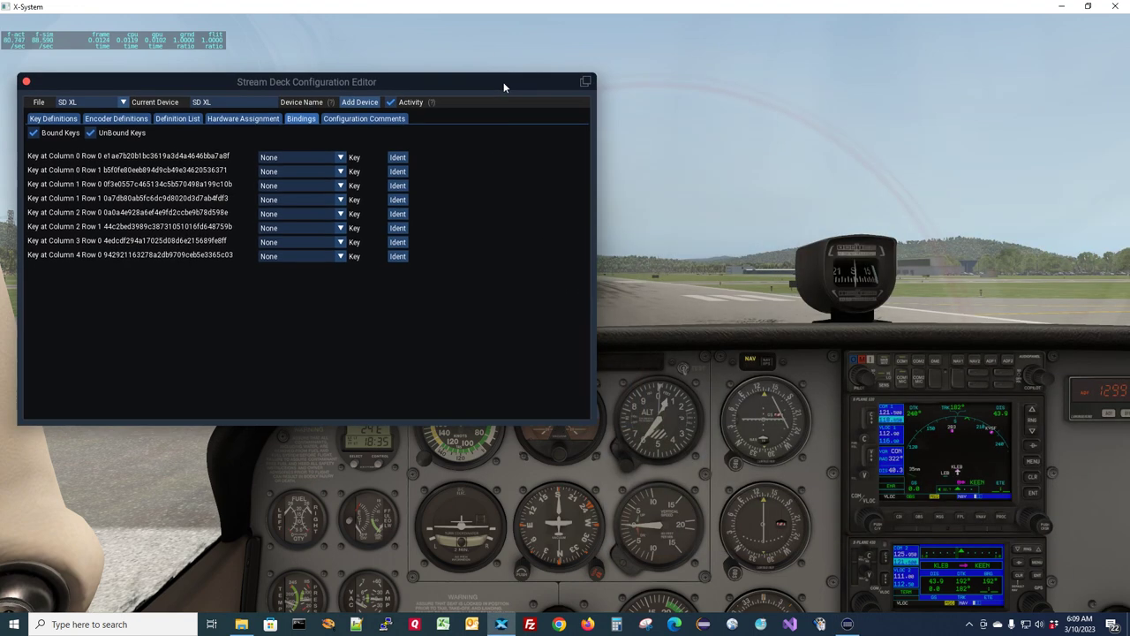
# Assign X-KeyPad Key to the seventh key of the bottom row in Stream Deck and bind it to KeyPad Decimal in the configuration editor.
pyautogui.hotkey('alt', 'Tab')
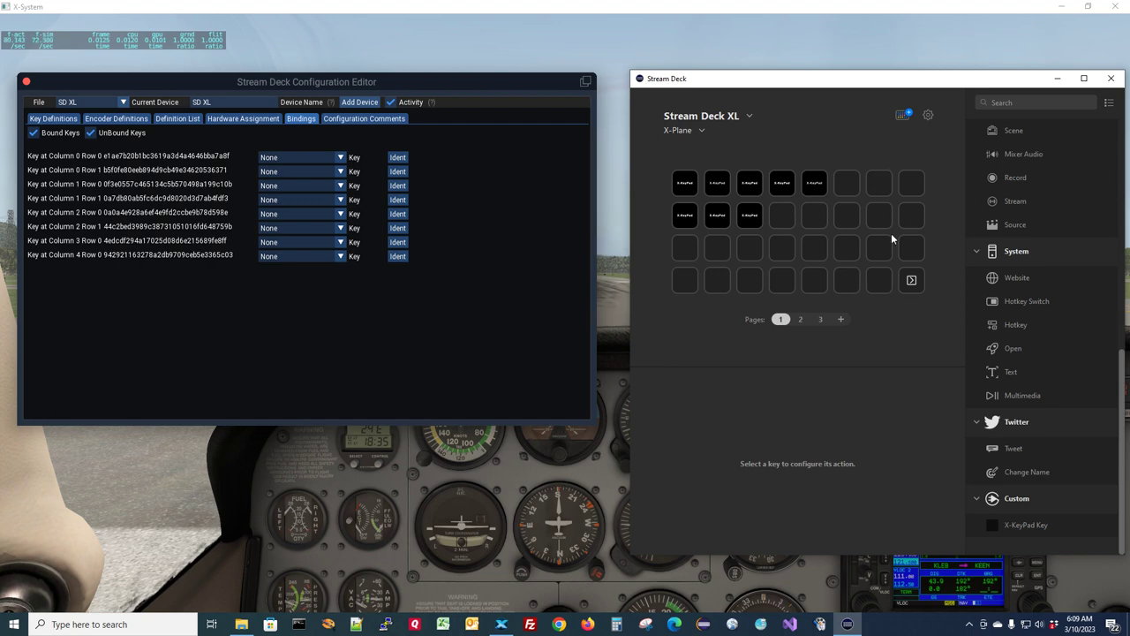
pyautogui.moveTo(1025, 528); pyautogui.dragTo(880, 280)
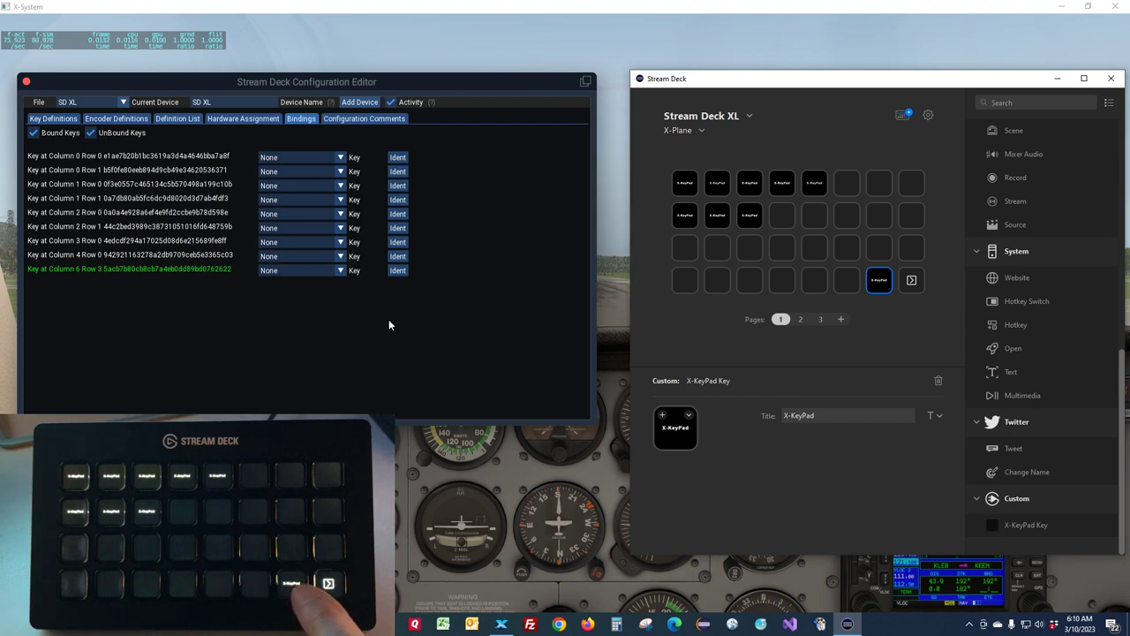
pyautogui.click(340, 271)
pyautogui.click(340, 270)
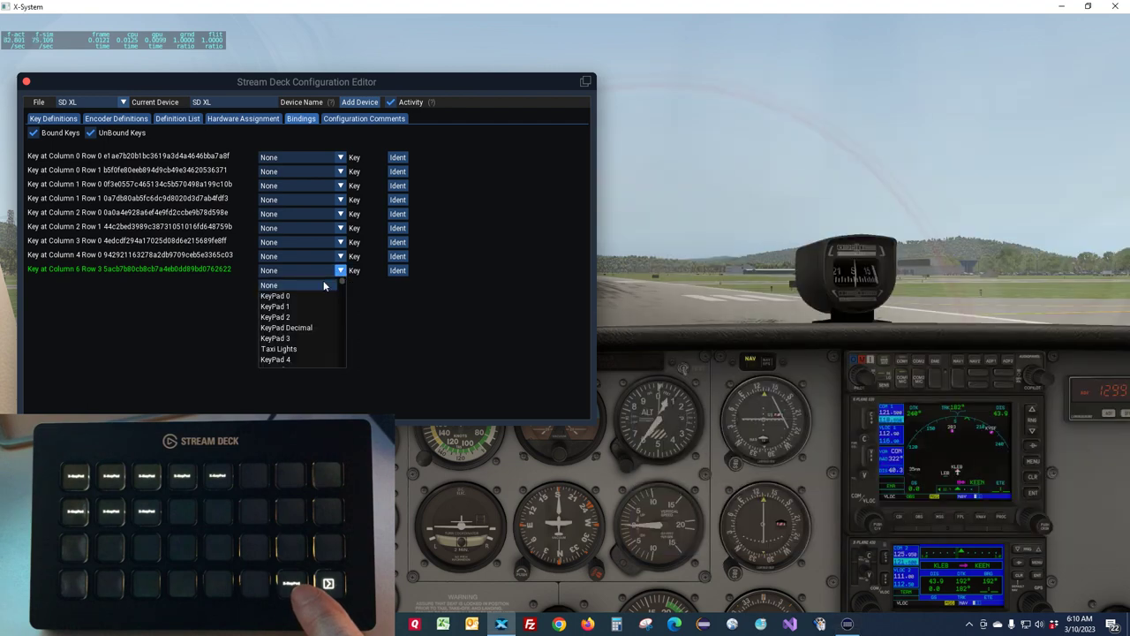
pyautogui.click(303, 328)
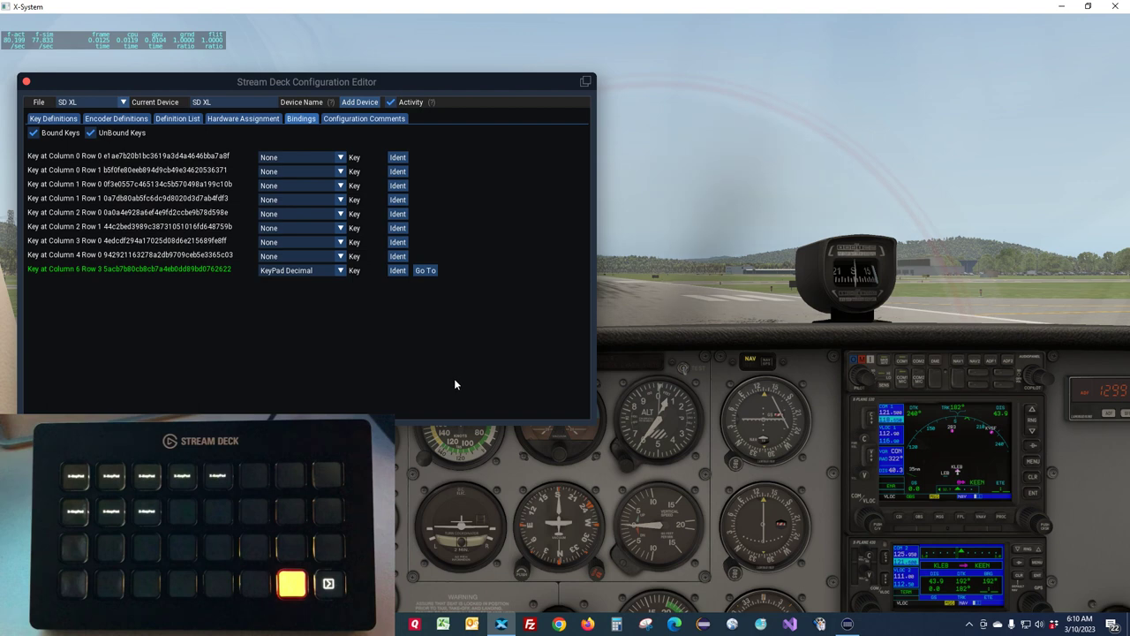
pyautogui.click(847, 624)
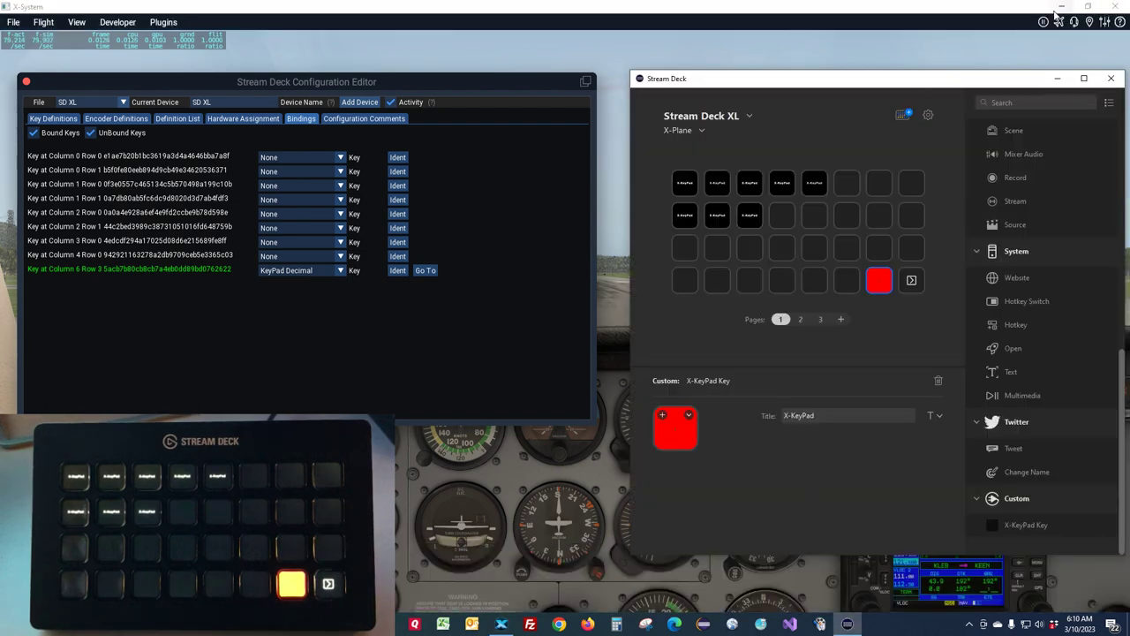
# Restore the X-System window from full screen to a smaller size, reposition it and bring the Stream Deck window to the front.
pyautogui.click(1088, 8)
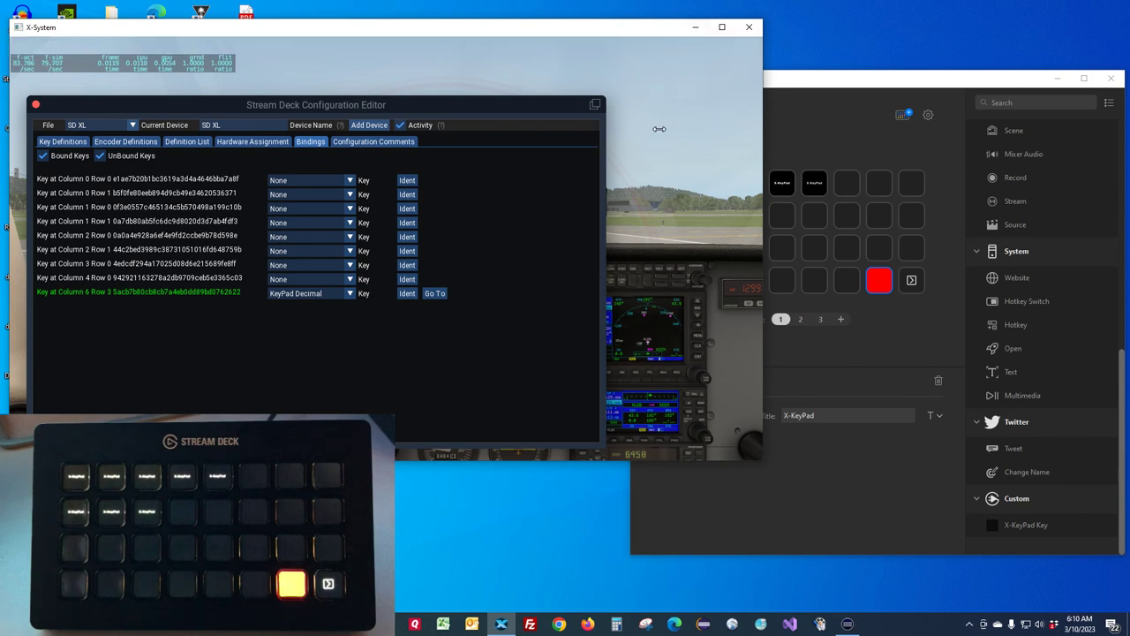
pyautogui.moveTo(455, 32); pyautogui.dragTo(462, 22)
pyautogui.click(864, 84)
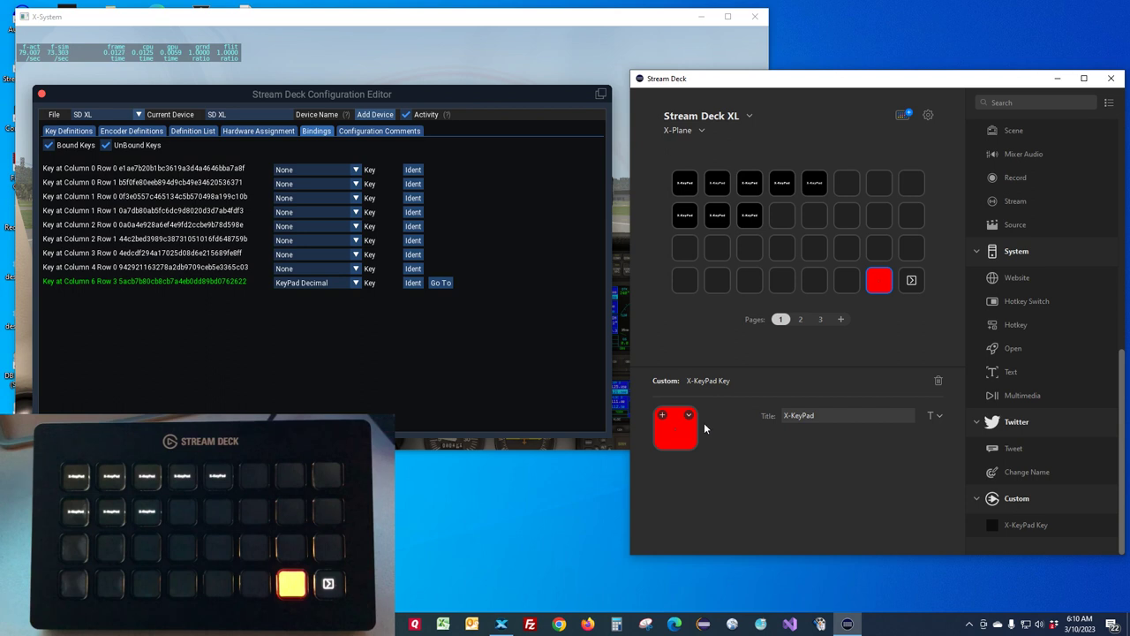
# Format the red decimal key's title with middle alignment and size 18, and copy the key.
pyautogui.click(941, 415)
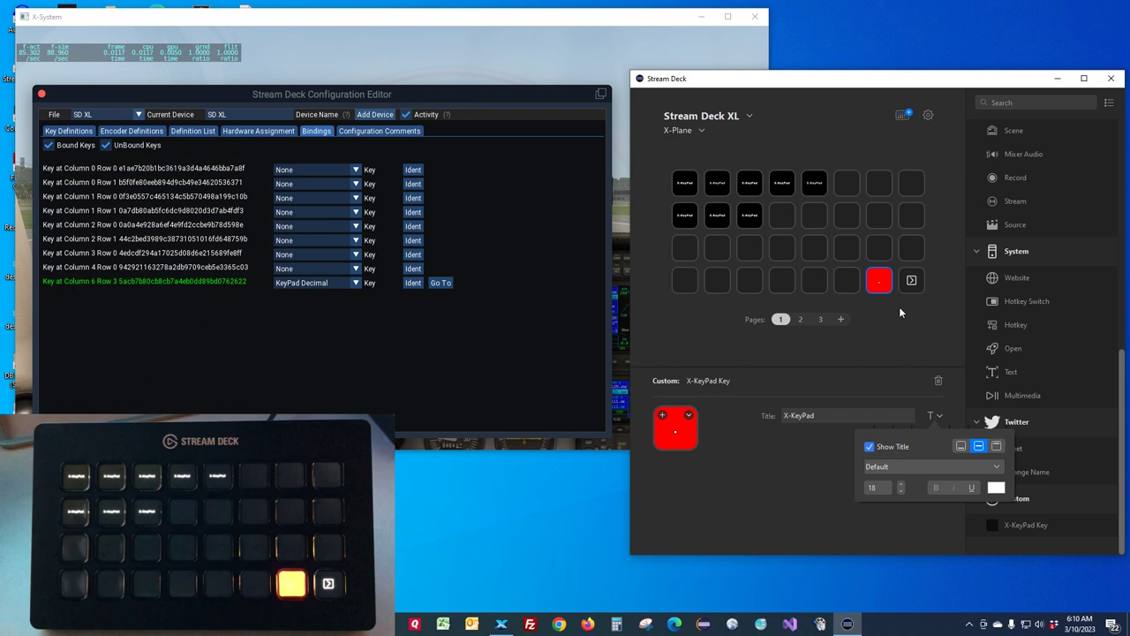
pyautogui.click(882, 283)
pyautogui.rightClick(882, 282)
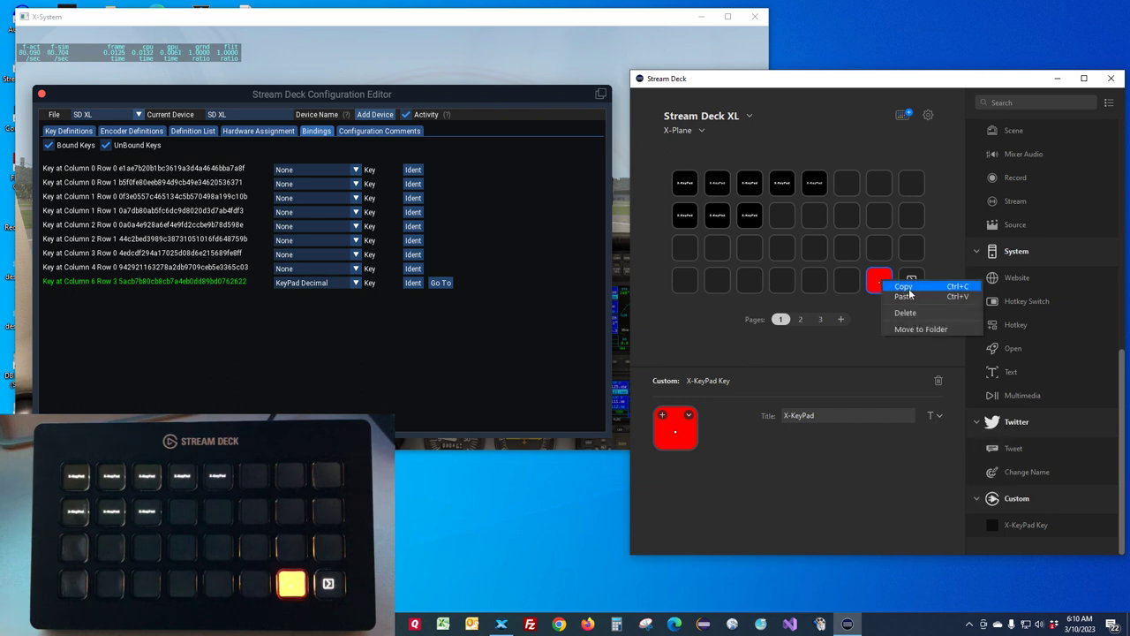
pyautogui.click(908, 288)
# Paste the copied key into the sixth key of the bottom row and the last three keys of the third row.
pyautogui.click(852, 285)
pyautogui.rightClick(861, 288)
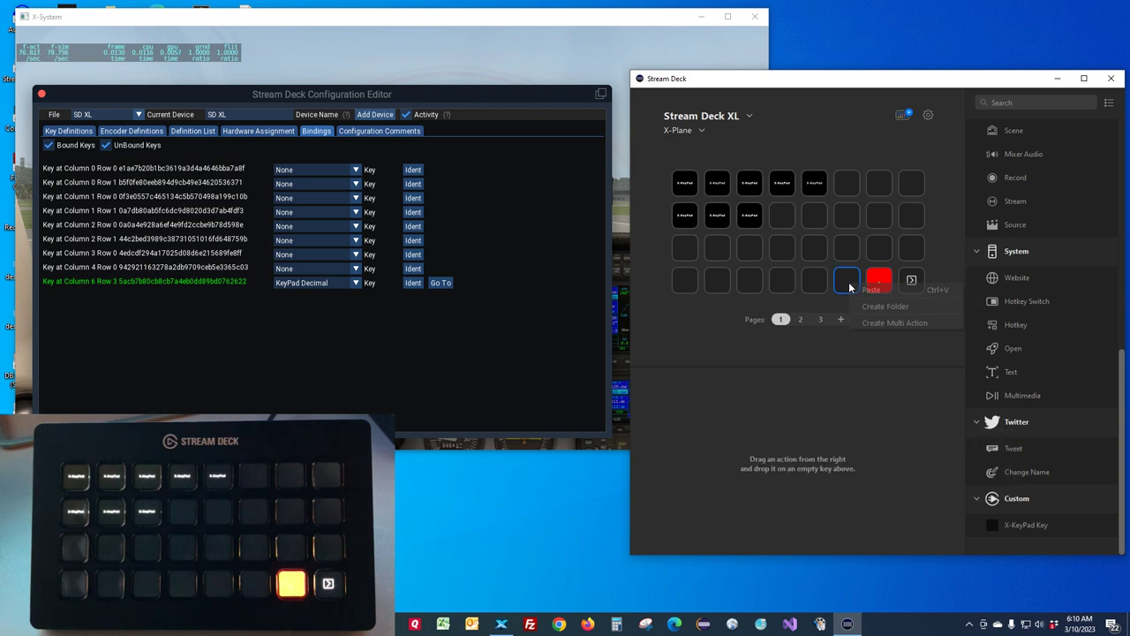
pyautogui.click(866, 289)
pyautogui.click(913, 248)
pyautogui.rightClick(918, 249)
pyautogui.click(934, 254)
pyautogui.click(886, 249)
pyautogui.rightClick(886, 248)
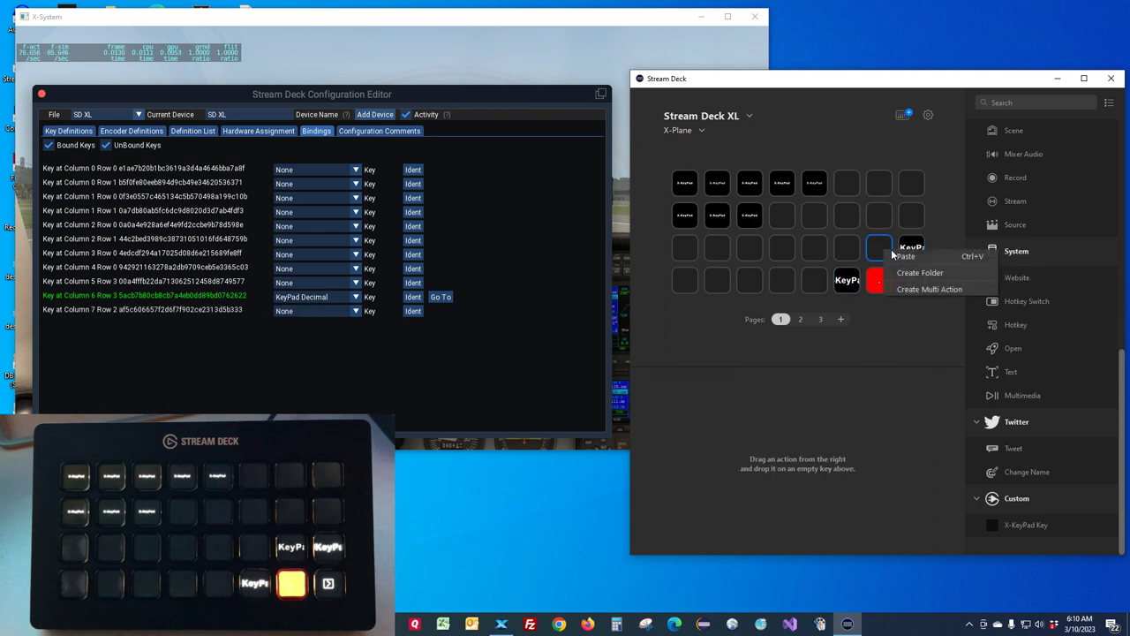
pyautogui.click(904, 256)
pyautogui.click(847, 249)
pyautogui.rightClick(850, 251)
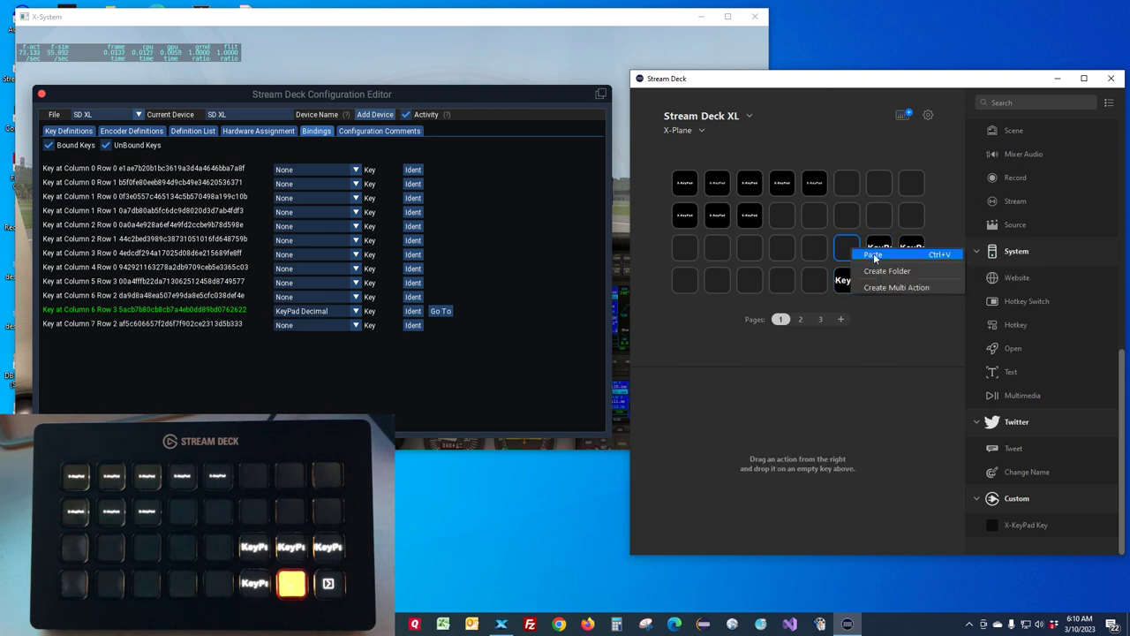
pyautogui.click(873, 254)
# Paste the copied key into the last three keys of the second row.
pyautogui.click(913, 215)
pyautogui.rightClick(919, 214)
pyautogui.click(927, 219)
pyautogui.click(879, 217)
pyautogui.rightClick(887, 223)
pyautogui.click(918, 223)
pyautogui.click(849, 221)
pyautogui.rightClick(851, 226)
pyautogui.click(866, 226)
# Paste the copied key into the last three keys of the top row.
pyautogui.click(911, 185)
pyautogui.rightClick(912, 186)
pyautogui.click(928, 194)
pyautogui.click(879, 183)
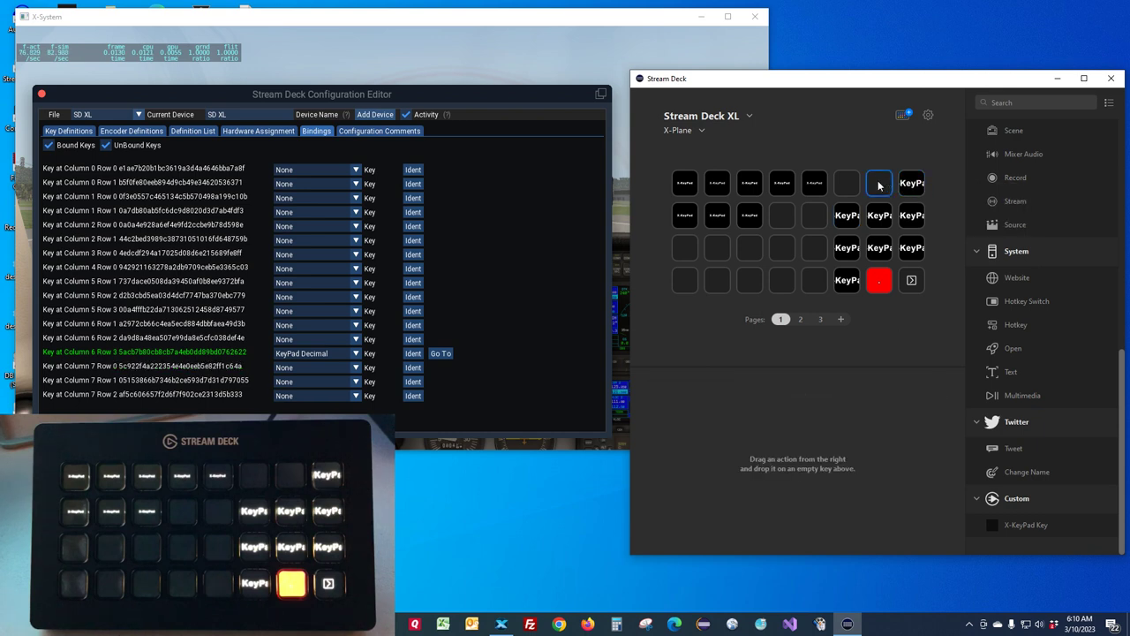
pyautogui.rightClick(877, 180)
pyautogui.click(894, 187)
pyautogui.click(850, 184)
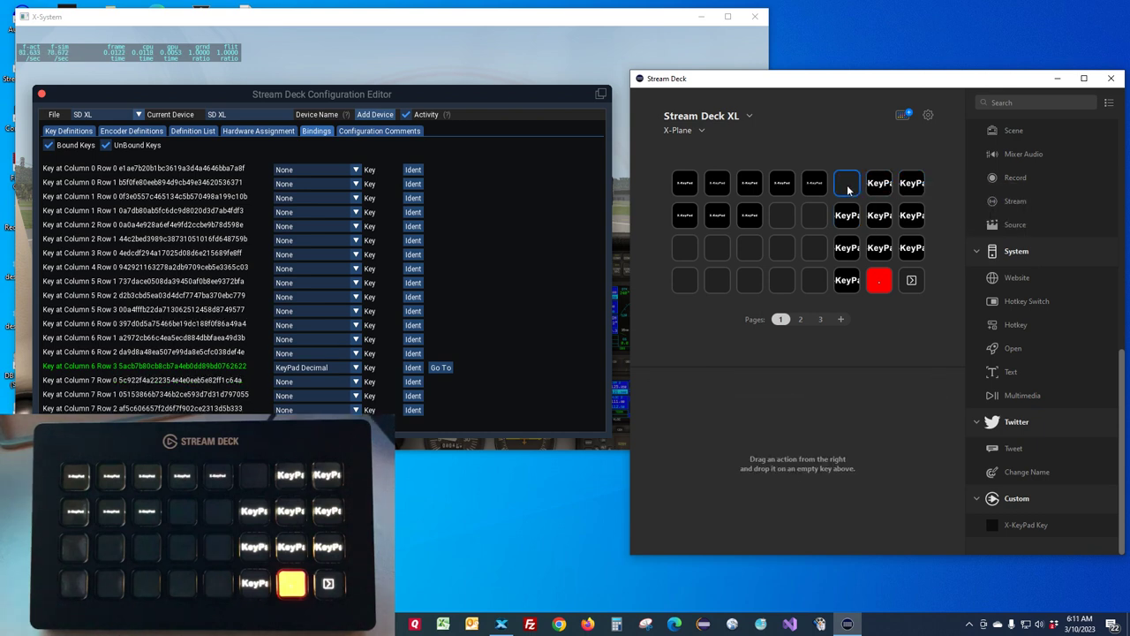
pyautogui.rightClick(851, 188)
pyautogui.click(866, 193)
# Replace the fifth key of the top row with the copied key and paste it into the fifth key of the second row.
pyautogui.click(817, 180)
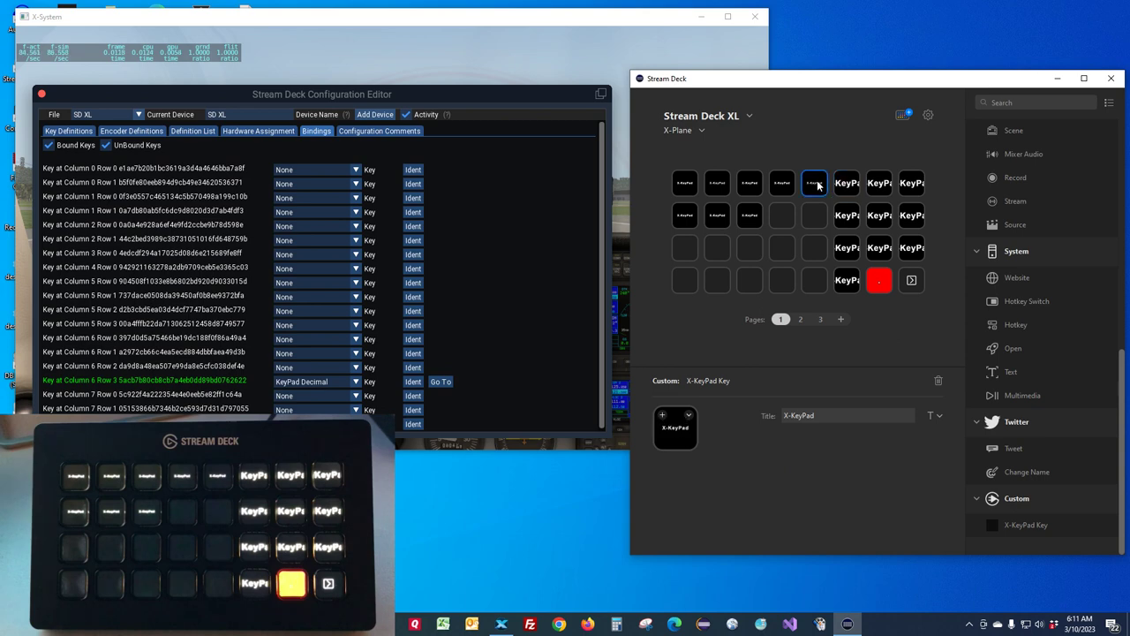
pyautogui.rightClick(817, 180)
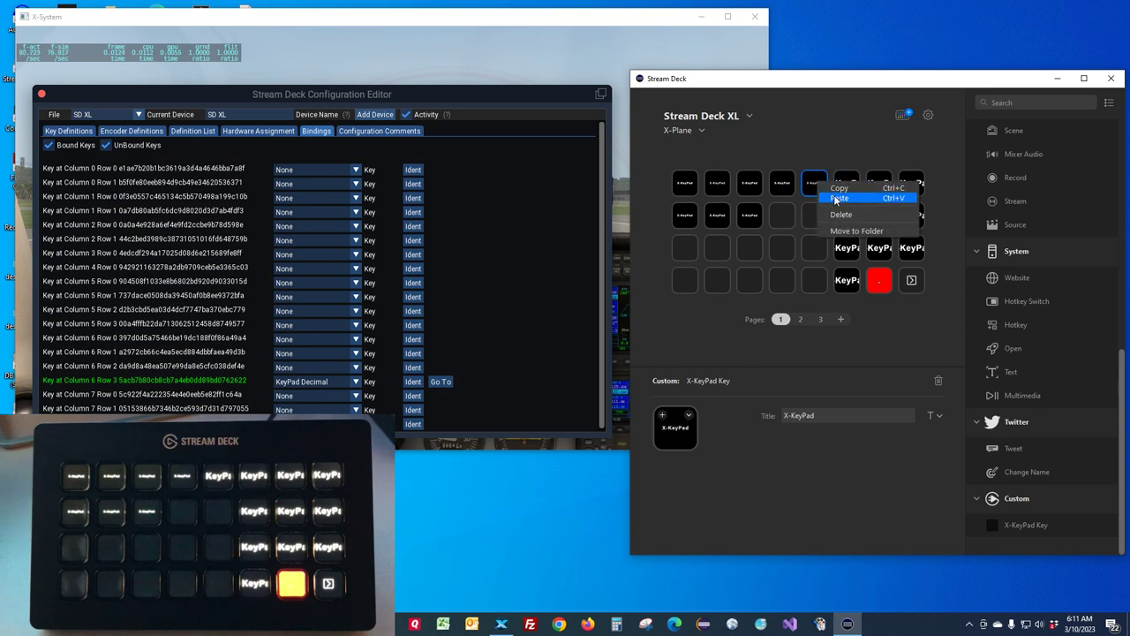
pyautogui.click(838, 198)
pyautogui.click(817, 214)
pyautogui.rightClick(817, 214)
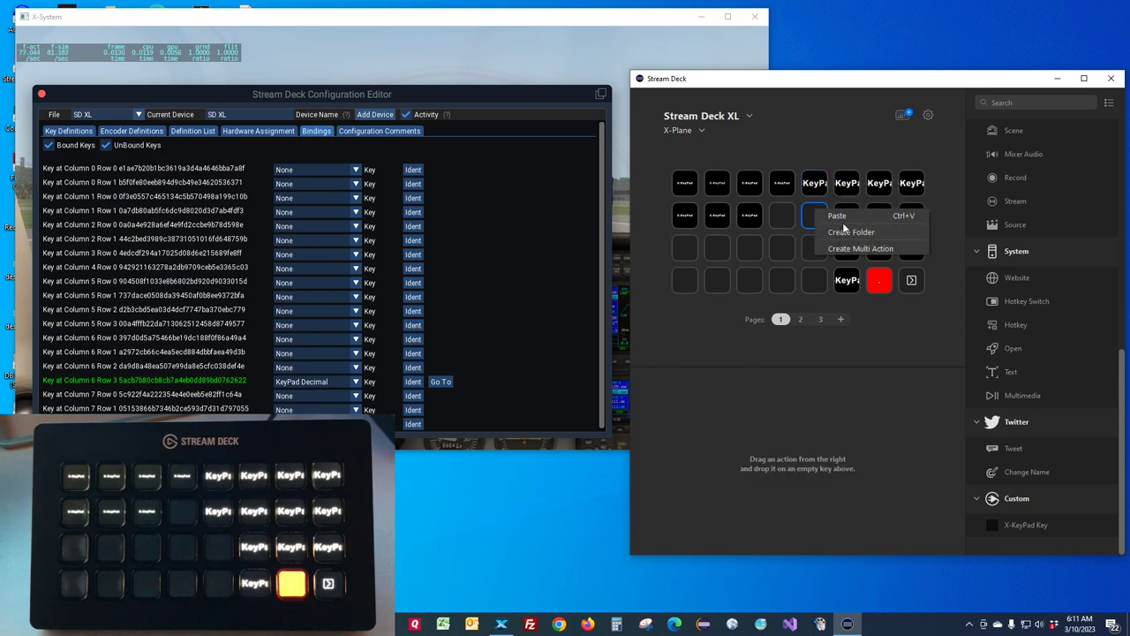
pyautogui.click(841, 215)
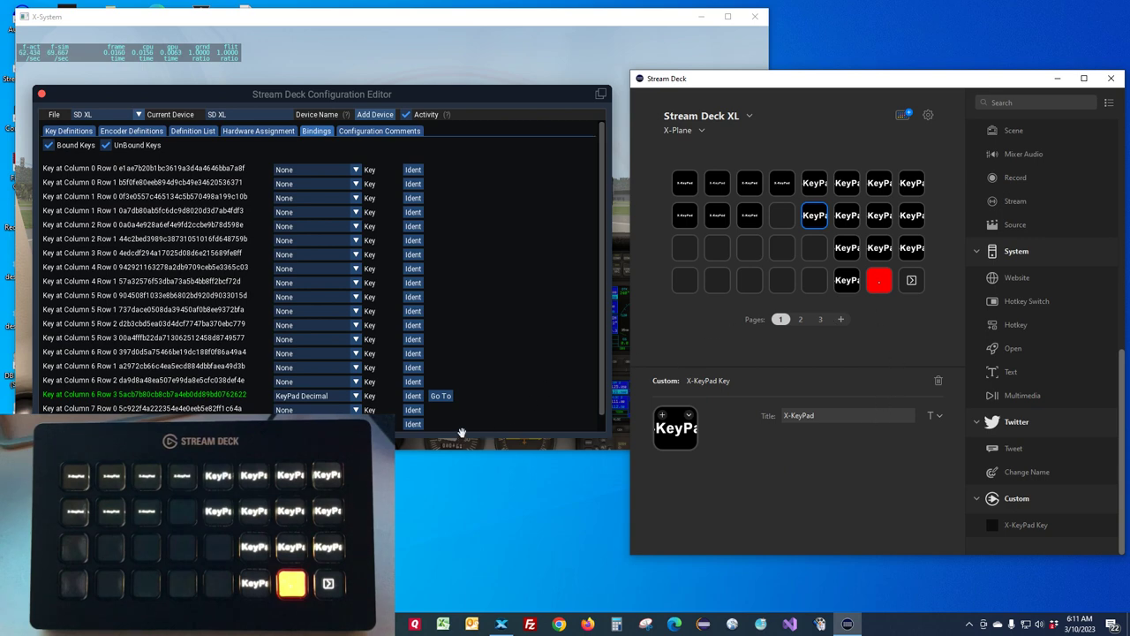
# Switch to the X-System window, make it taller, and move up and lengthen the configuration editor to fit the whole bindings list.
pyautogui.moveTo(438, 456)
pyautogui.moveTo(133, 406)
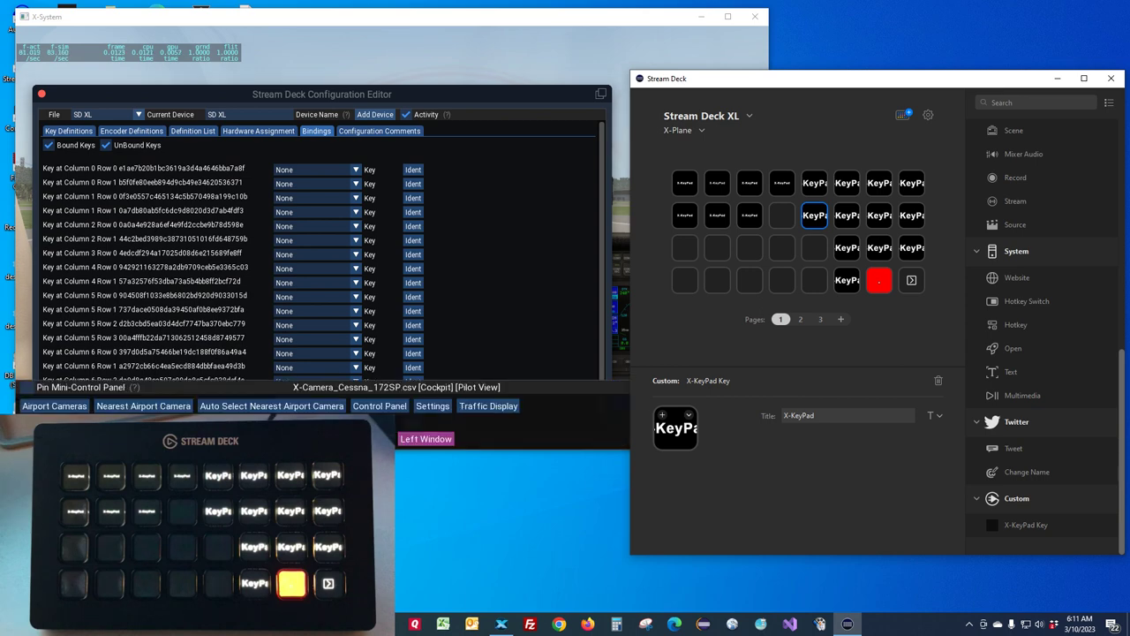
pyautogui.hotkey('alt', 'Tab')
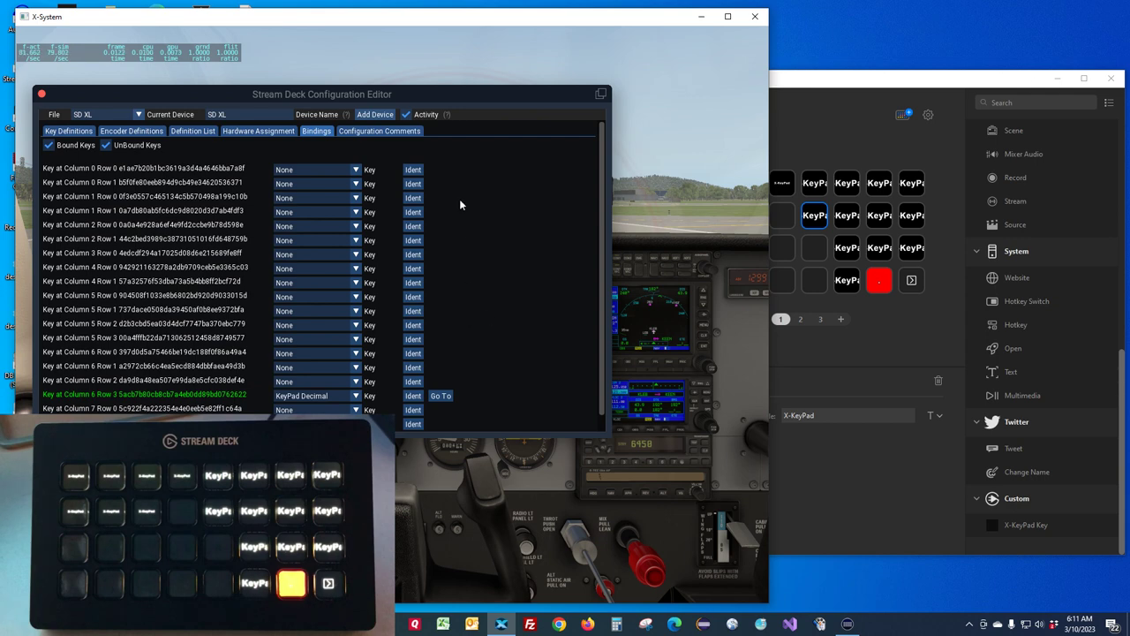
pyautogui.moveTo(452, 94); pyautogui.dragTo(461, 62)
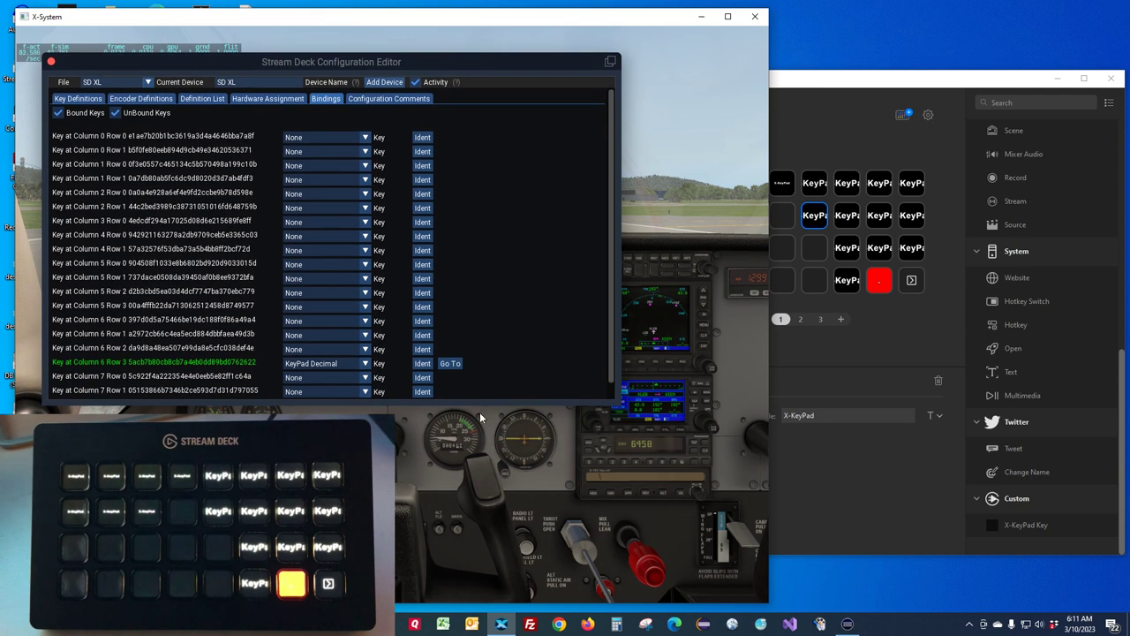
pyautogui.moveTo(483, 402); pyautogui.dragTo(480, 526)
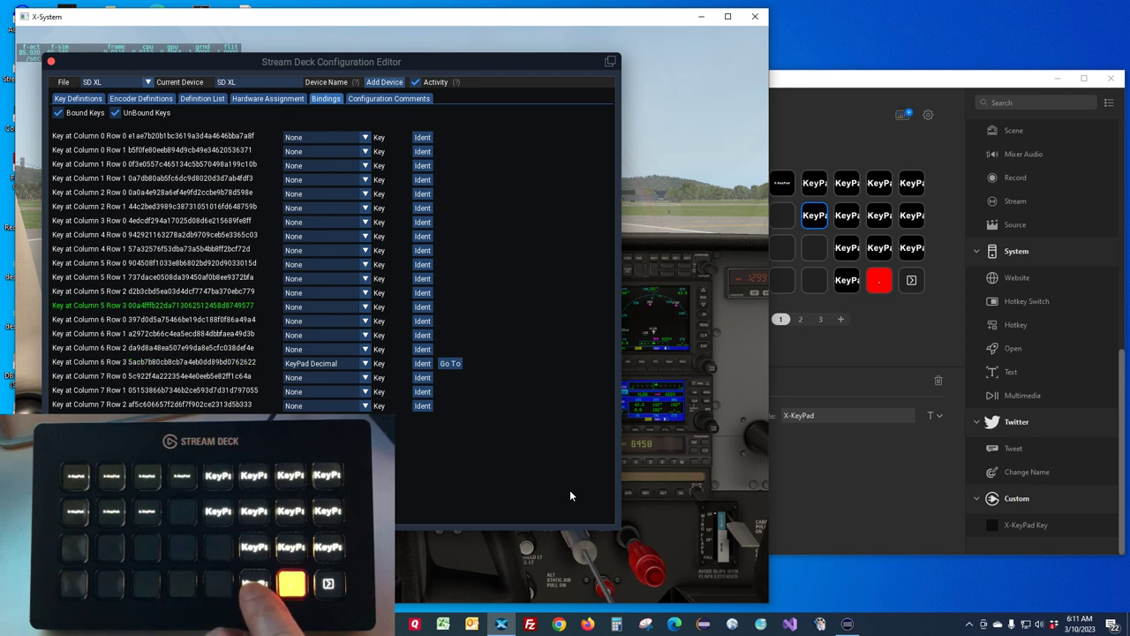
# Bind KeyPad 0 to column 5 row 3, and KeyPad 1, KeyPad 2 and KeyPad 3 to columns 5, 6 and 7 of row 2.
pyautogui.click(366, 309)
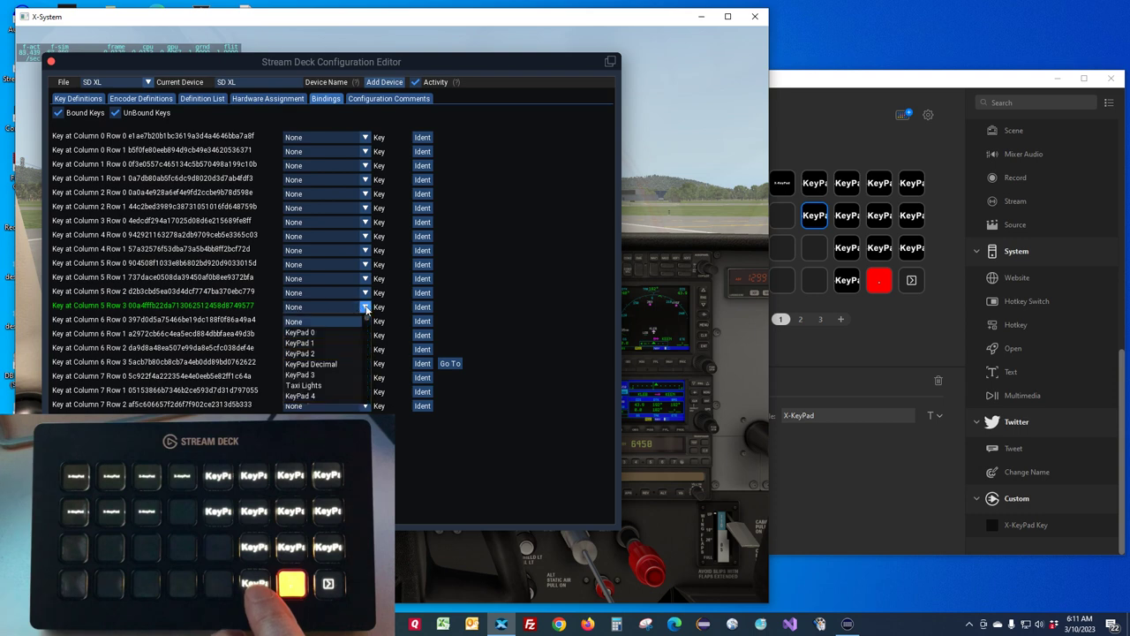
pyautogui.click(345, 332)
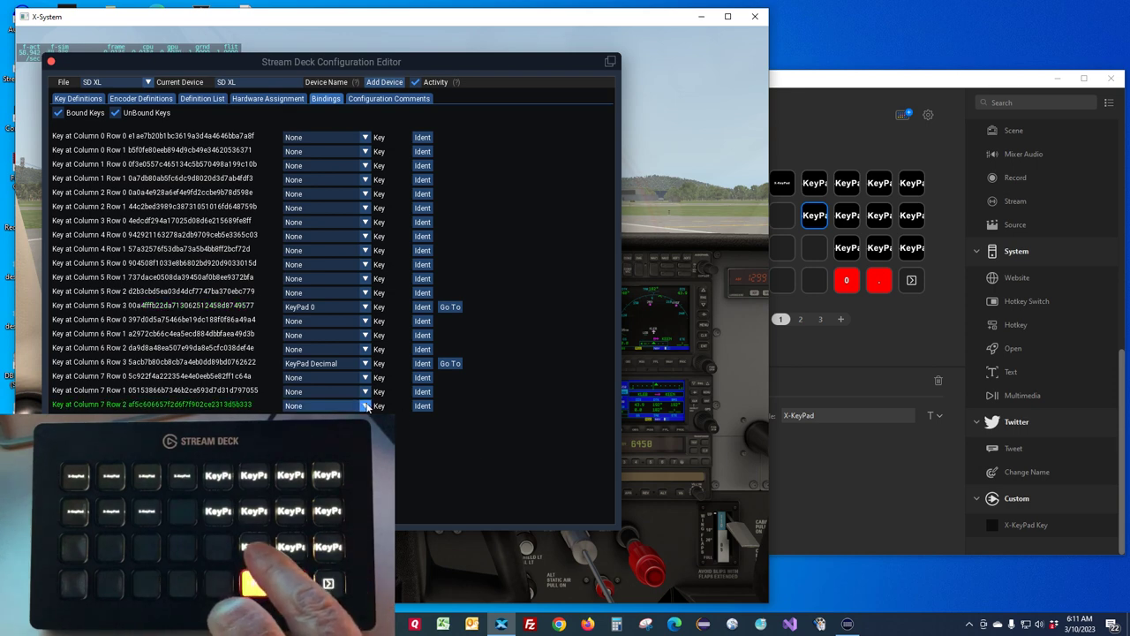
pyautogui.click(365, 294)
pyautogui.click(321, 330)
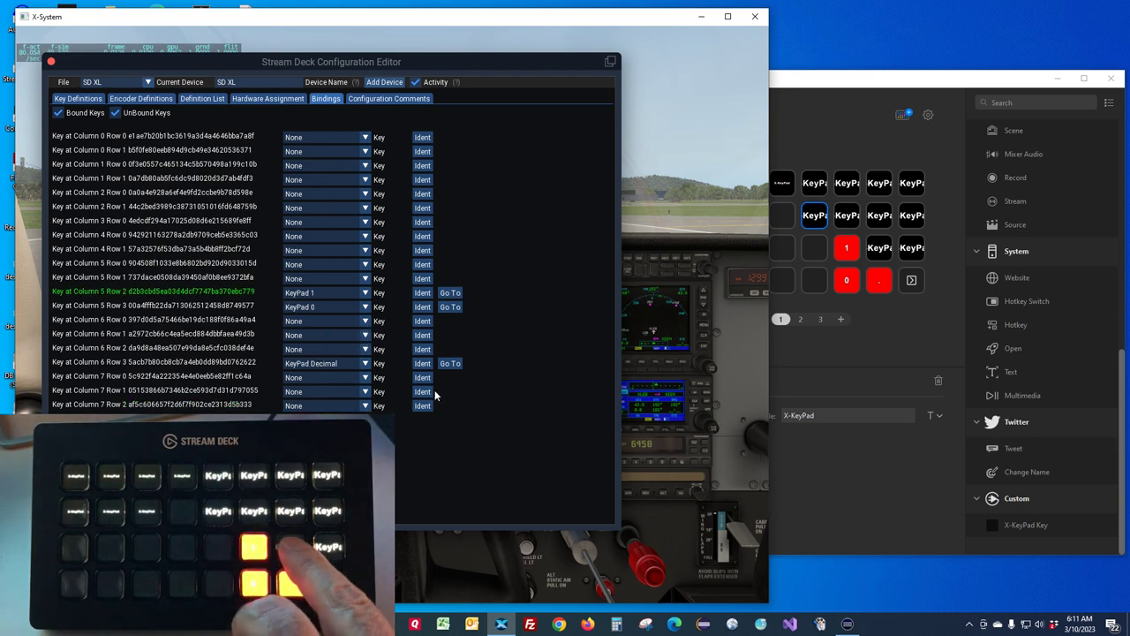
pyautogui.click(364, 349)
pyautogui.click(320, 398)
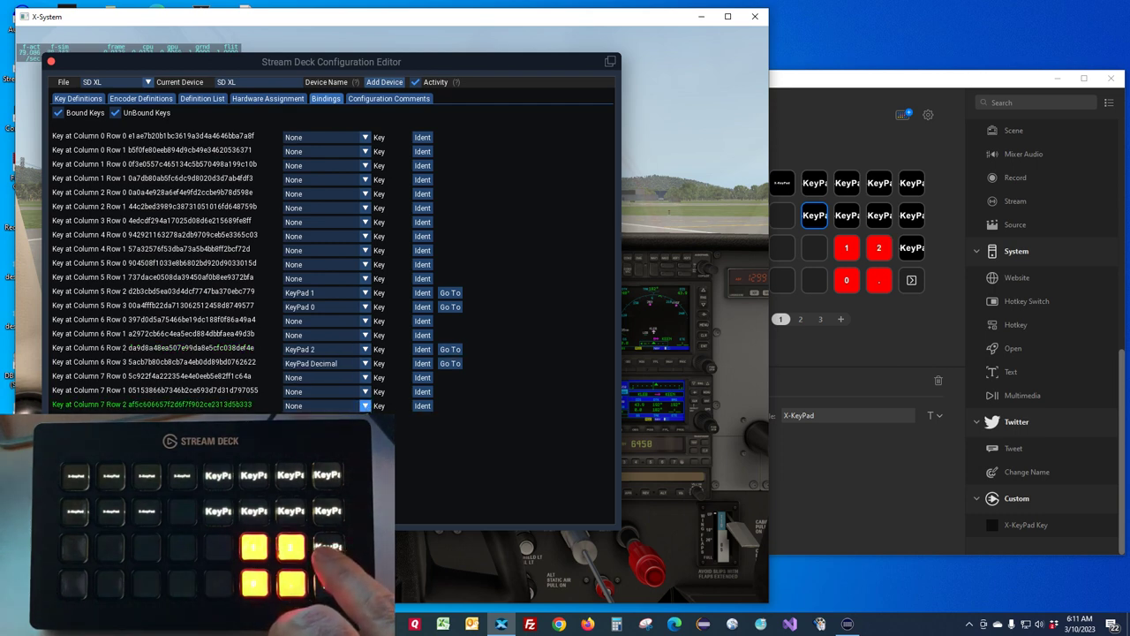
pyautogui.click(365, 406)
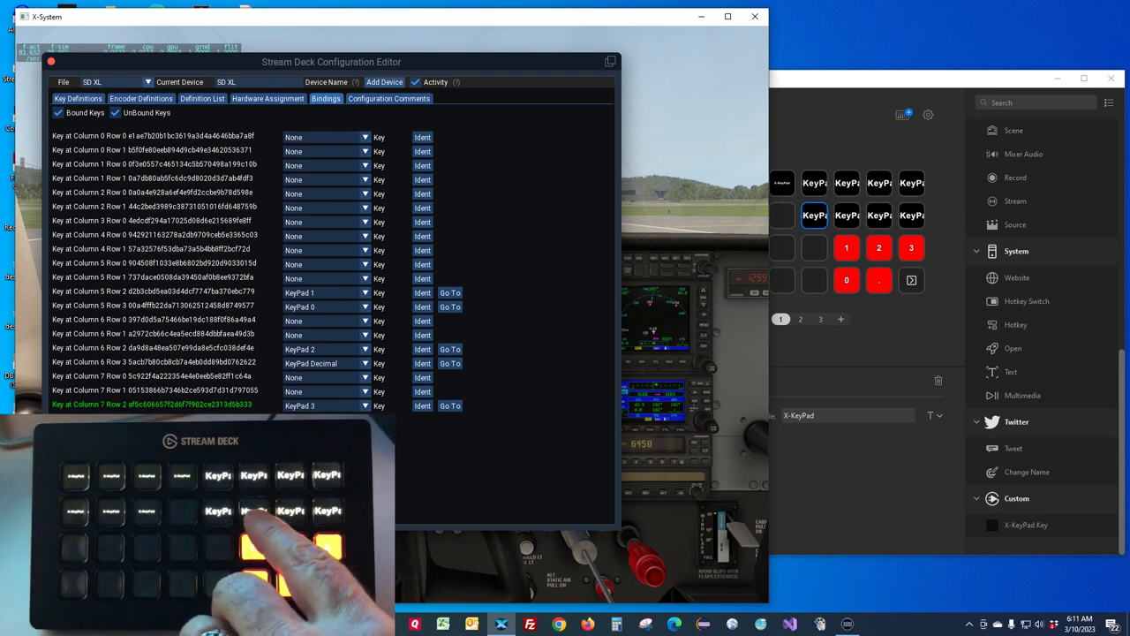
pyautogui.click(320, 476)
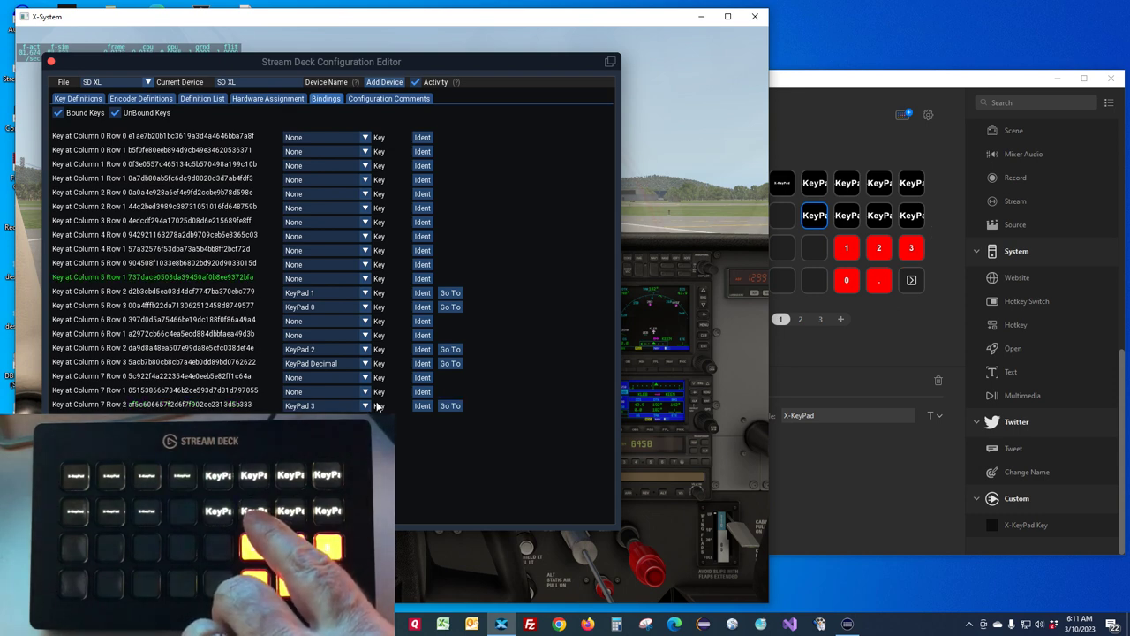
# Bind KeyPad 4, KeyPad 5 and KeyPad 6 to the keys at columns 5, 6 and 7 of row 1.
pyautogui.click(364, 278)
pyautogui.click(318, 368)
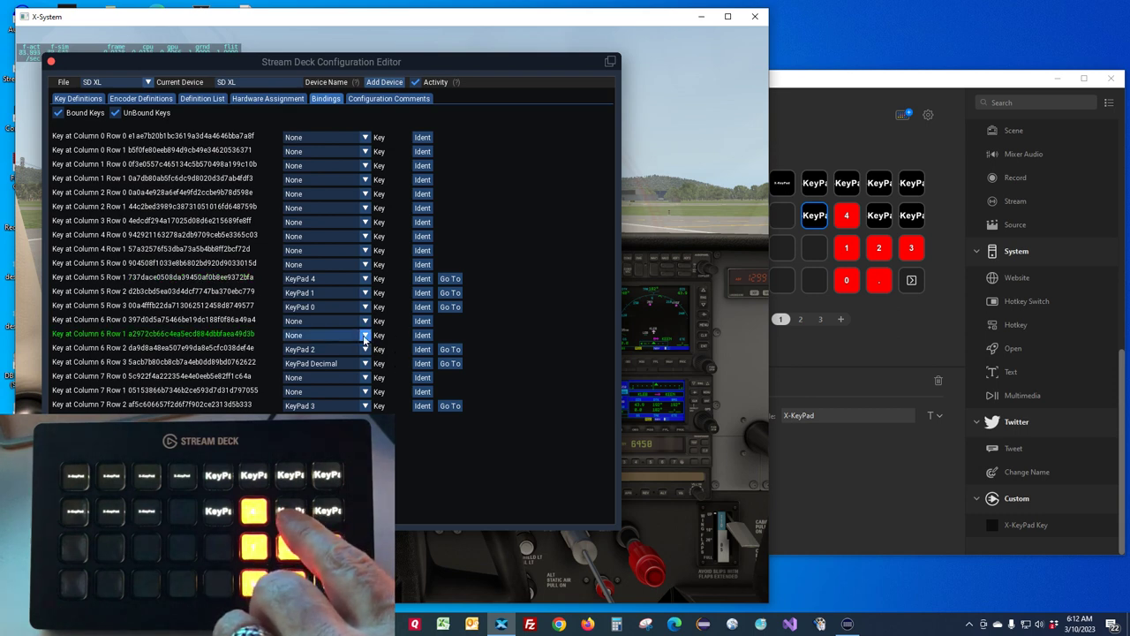
pyautogui.click(365, 336)
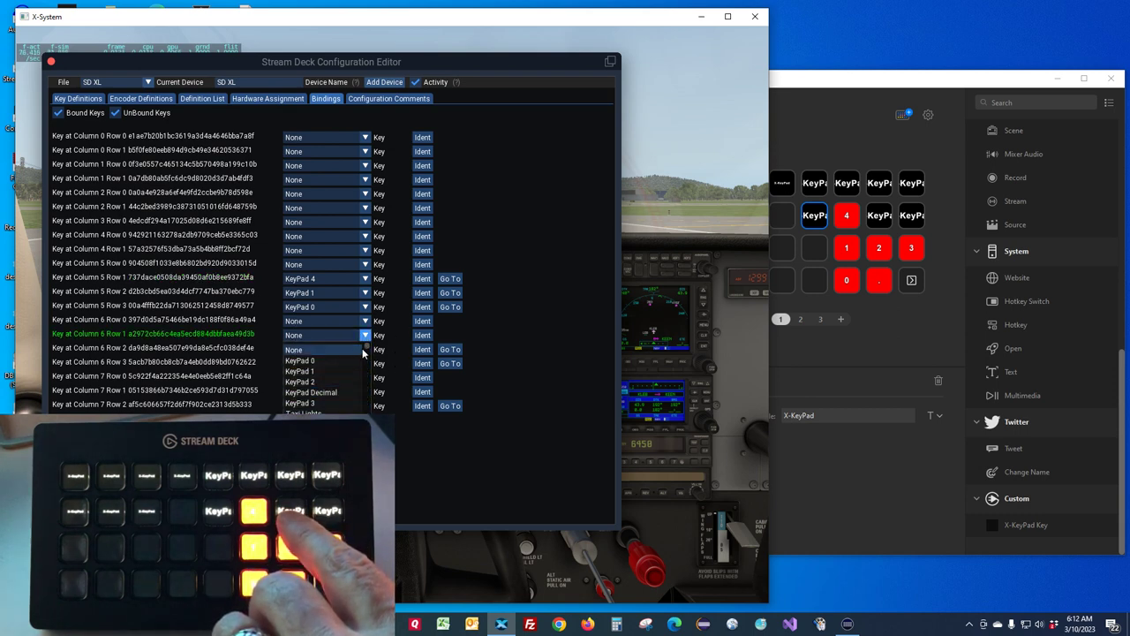
pyautogui.scroll(-3, 367, 354)
pyautogui.scroll(2, 368, 353)
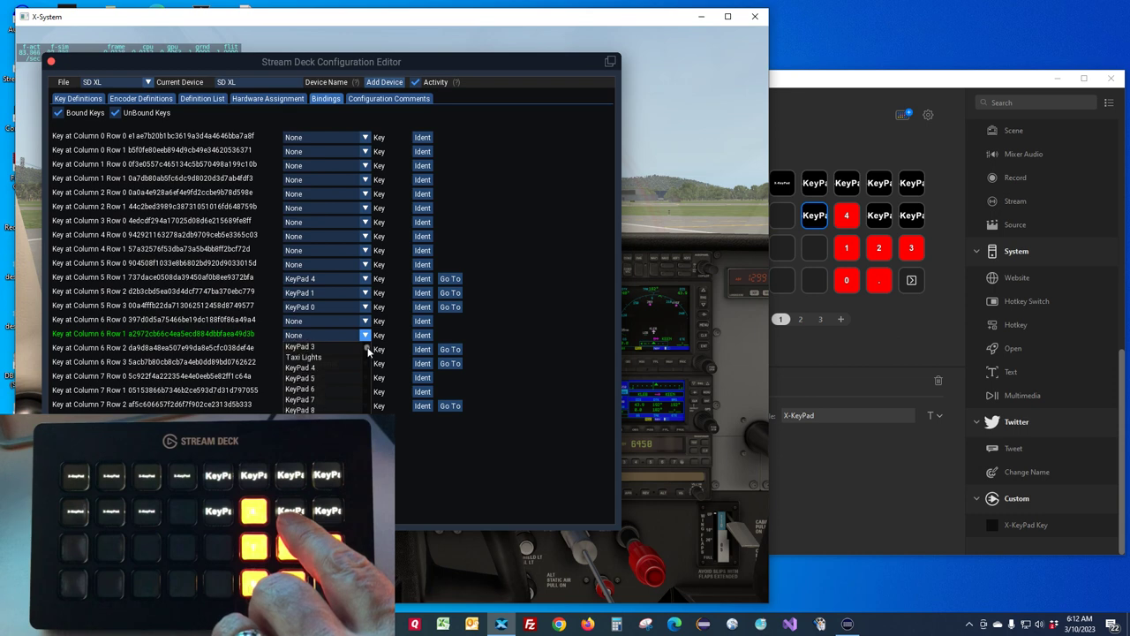
pyautogui.click(323, 359)
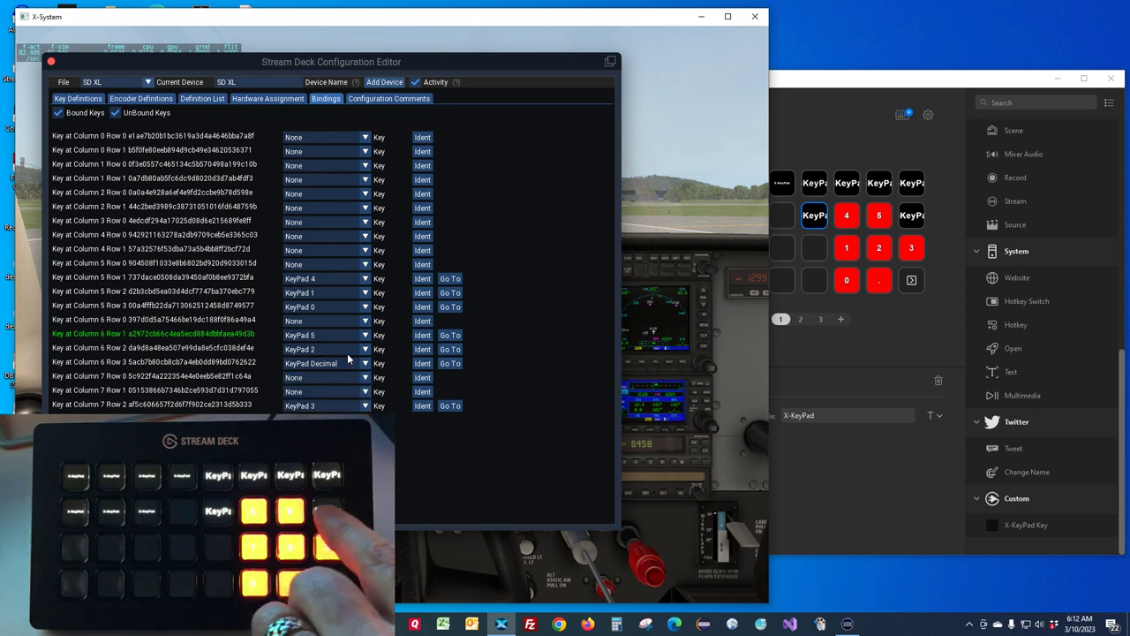
pyautogui.click(365, 395)
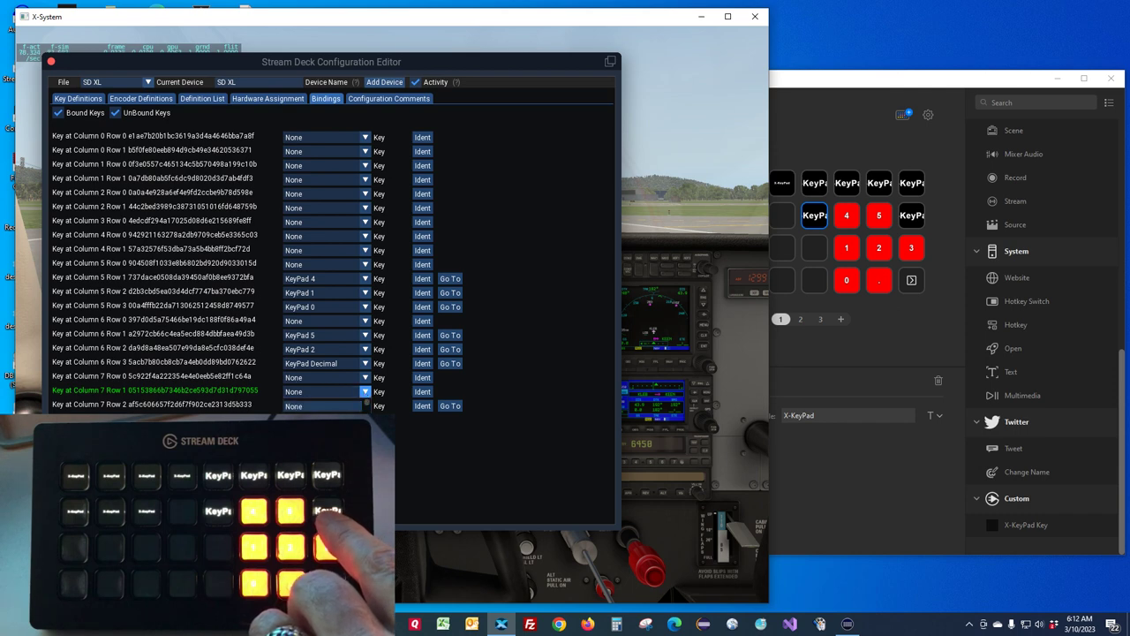
pyautogui.click(368, 405)
pyautogui.scroll(3, 369, 408)
pyautogui.click(362, 405)
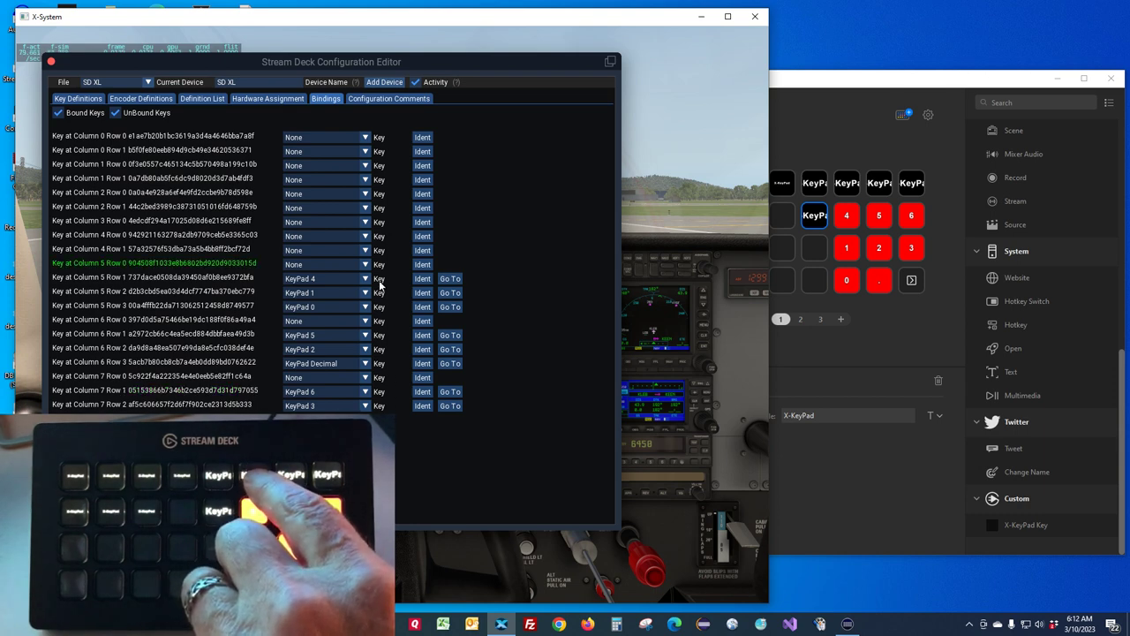
# Bind KeyPad 7 to the key at column 5 row 0 and KeyPad 8 to the key at column 6 row 0.
pyautogui.click(365, 264)
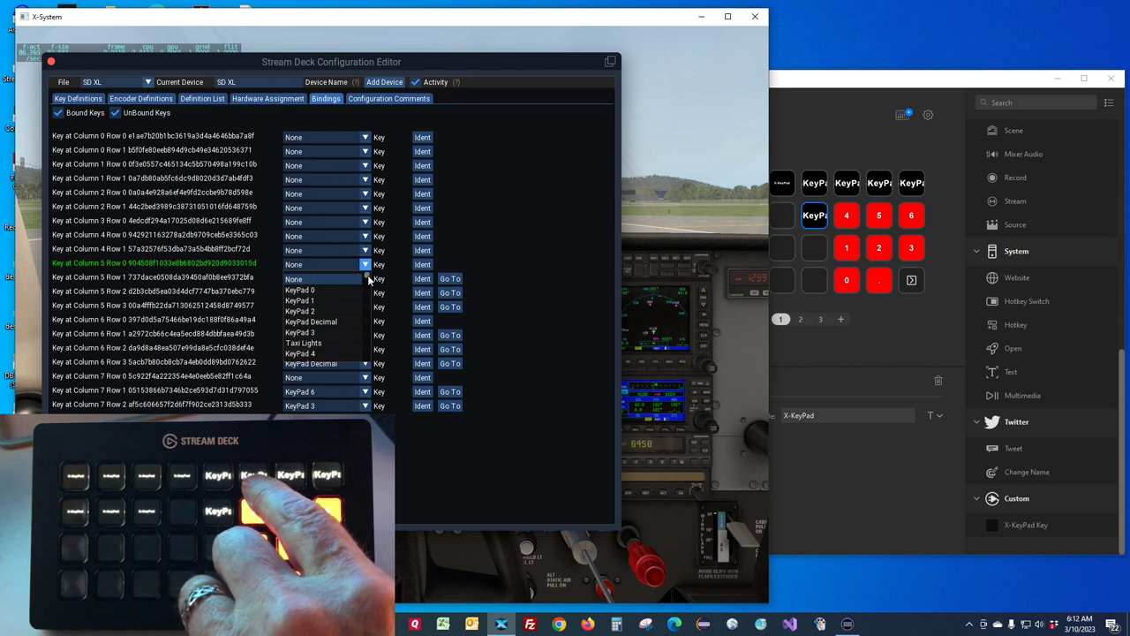
pyautogui.scroll(-1, 318, 327)
pyautogui.click(305, 348)
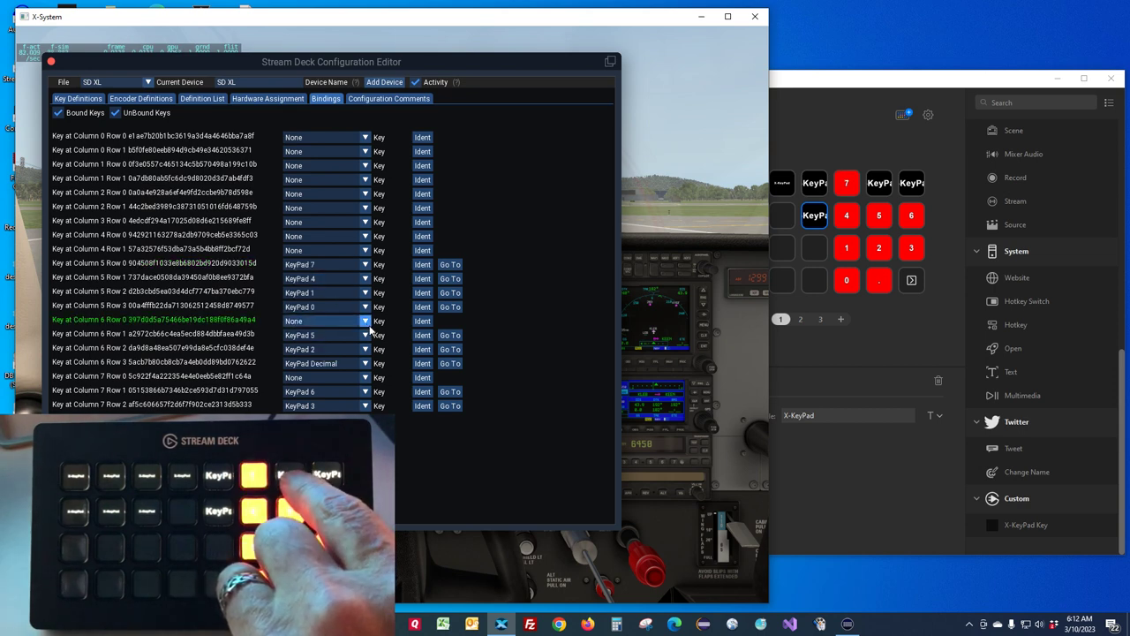
pyautogui.click(365, 321)
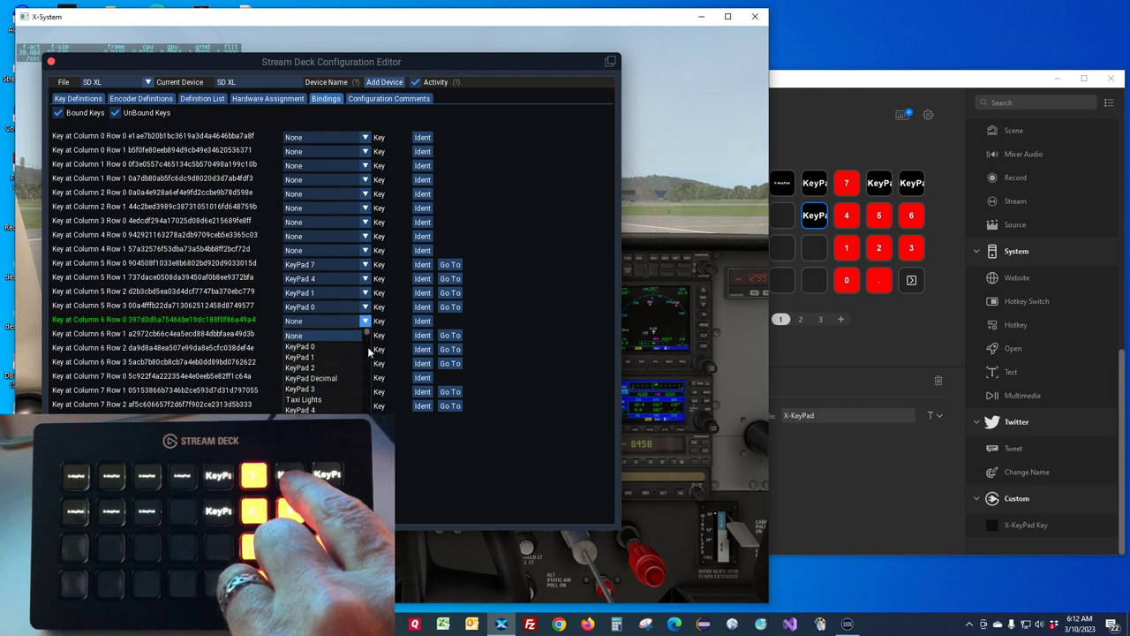
pyautogui.scroll(-2, 367, 337)
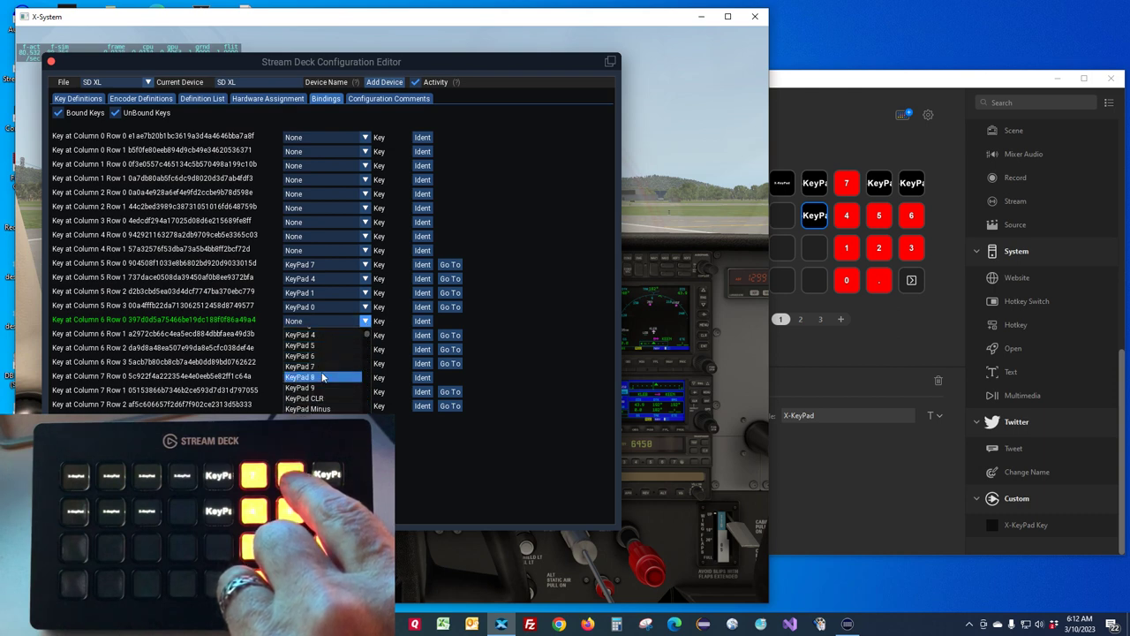
pyautogui.click(324, 378)
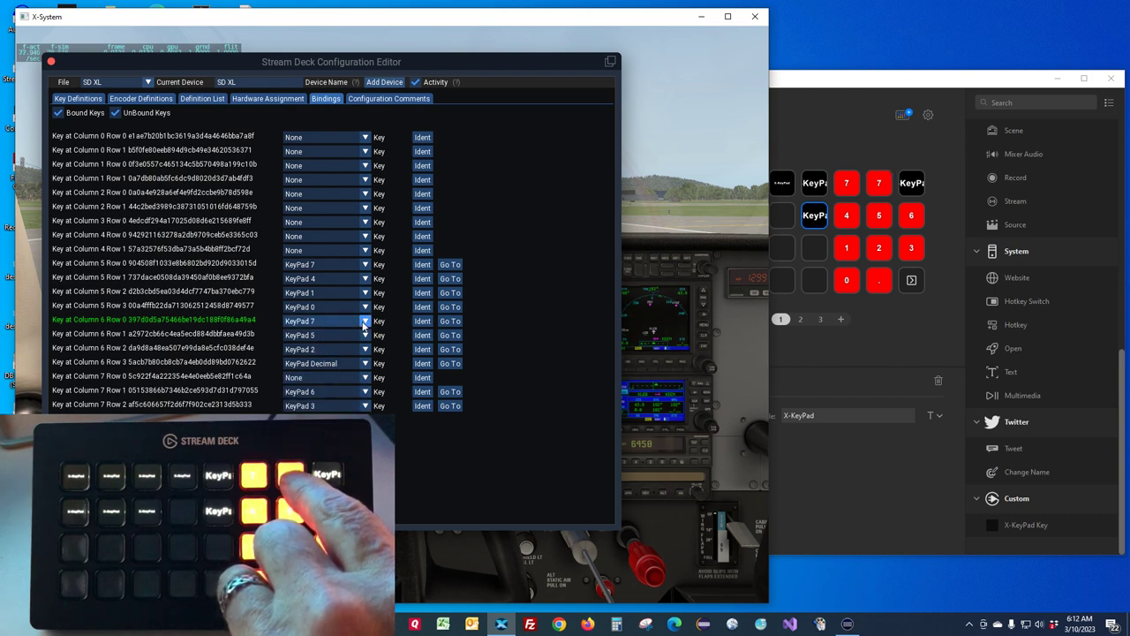
pyautogui.click(367, 323)
pyautogui.click(336, 383)
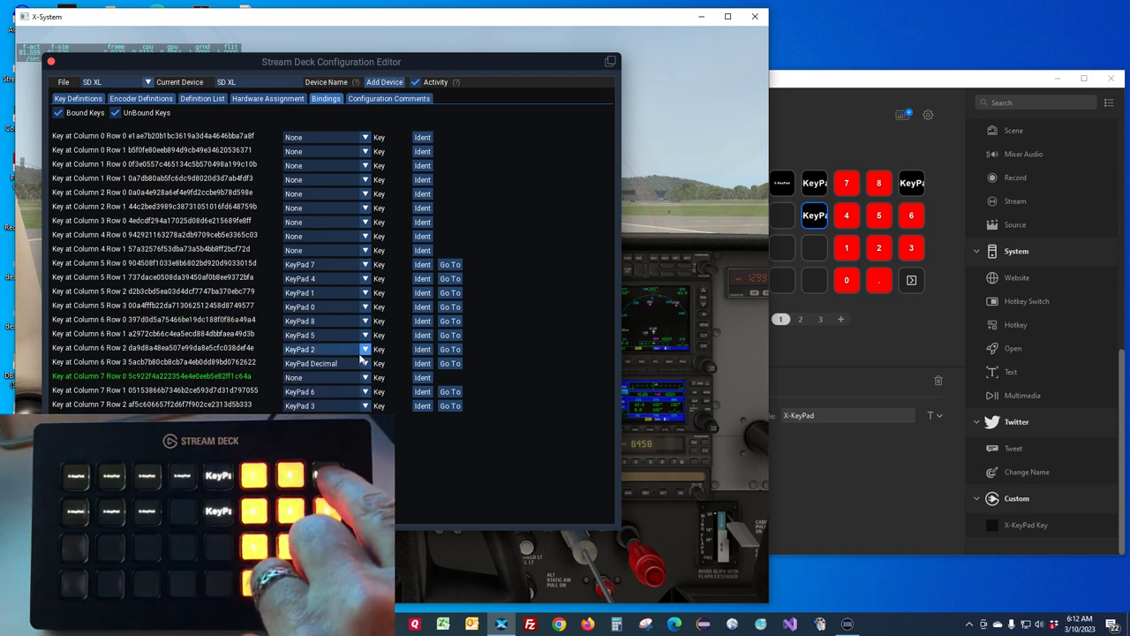
# Bind KeyPad 9 to the key at column 7 row 0.
pyautogui.click(366, 378)
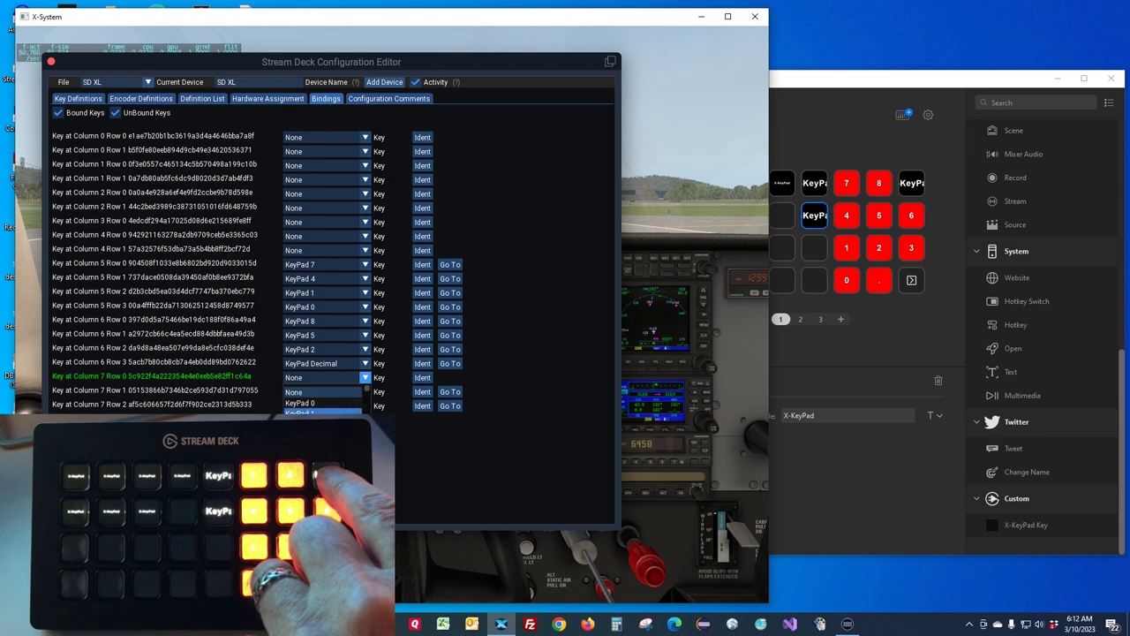
pyautogui.scroll(-3, 367, 393)
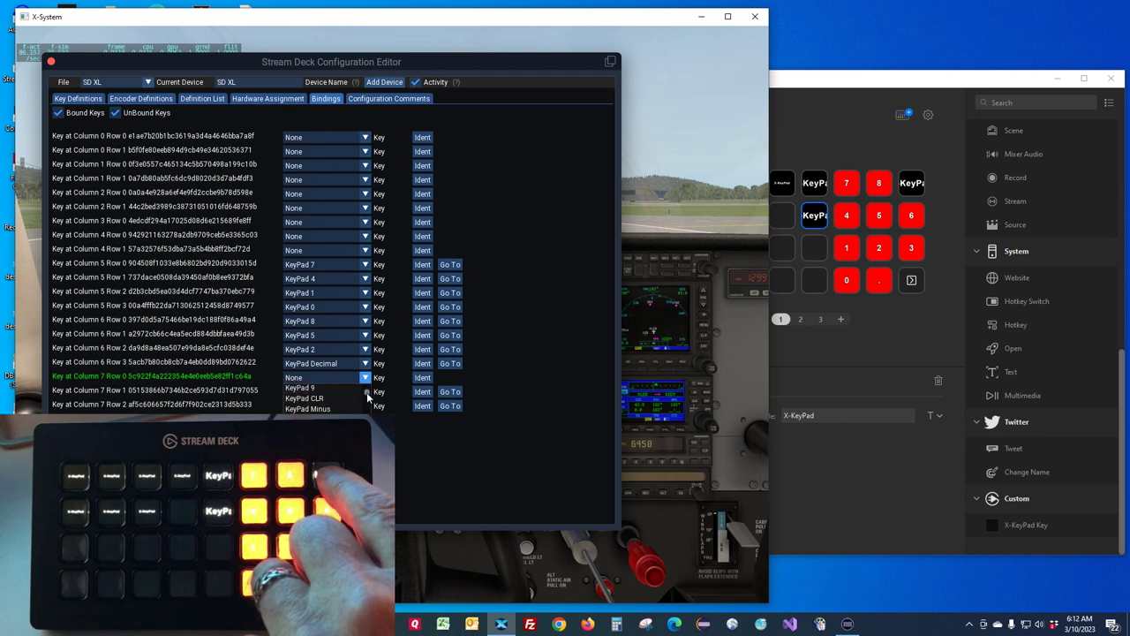
pyautogui.click(346, 388)
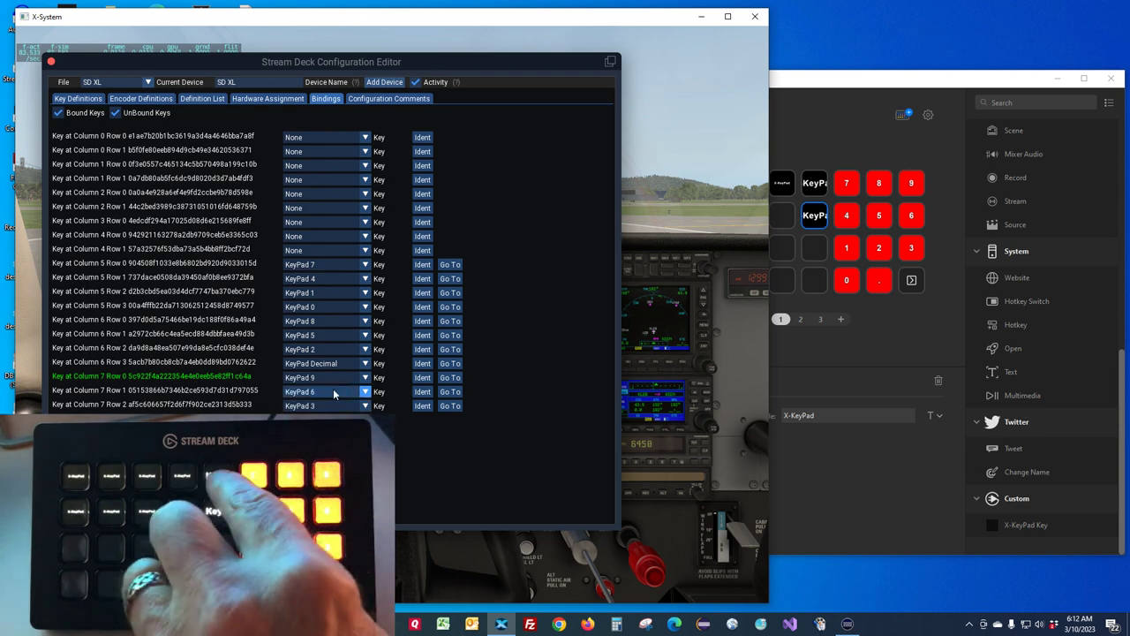
# Bind KeyPad CLR to the key at column 4 row 0 and KeyPad Minus to the key at column 4 row 1.
pyautogui.click(364, 237)
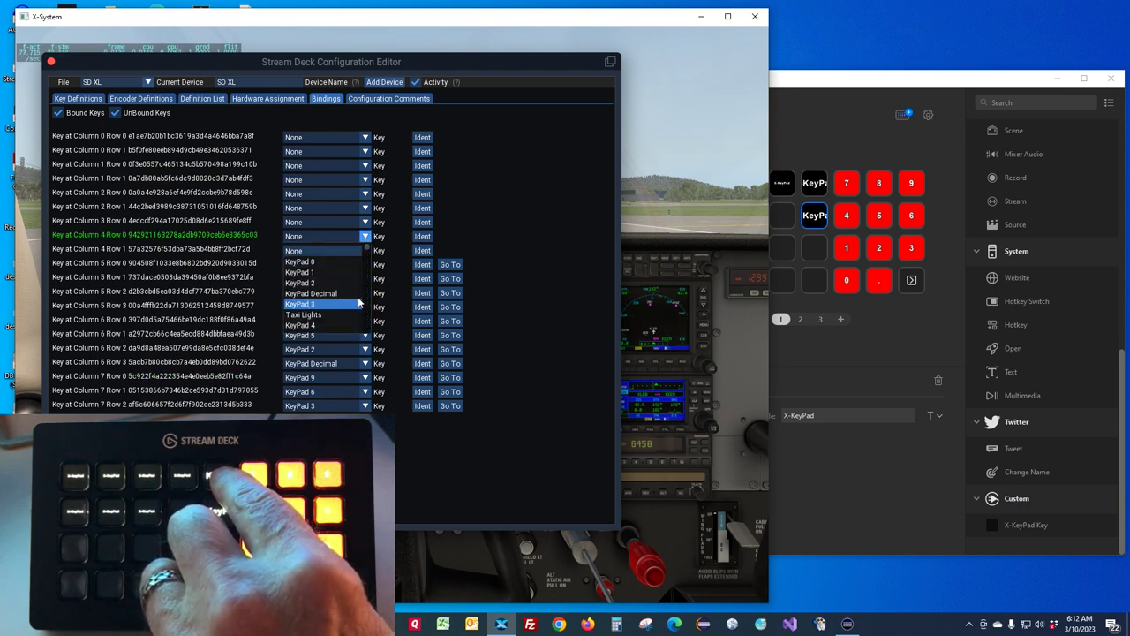
pyautogui.scroll(-1, 367, 252)
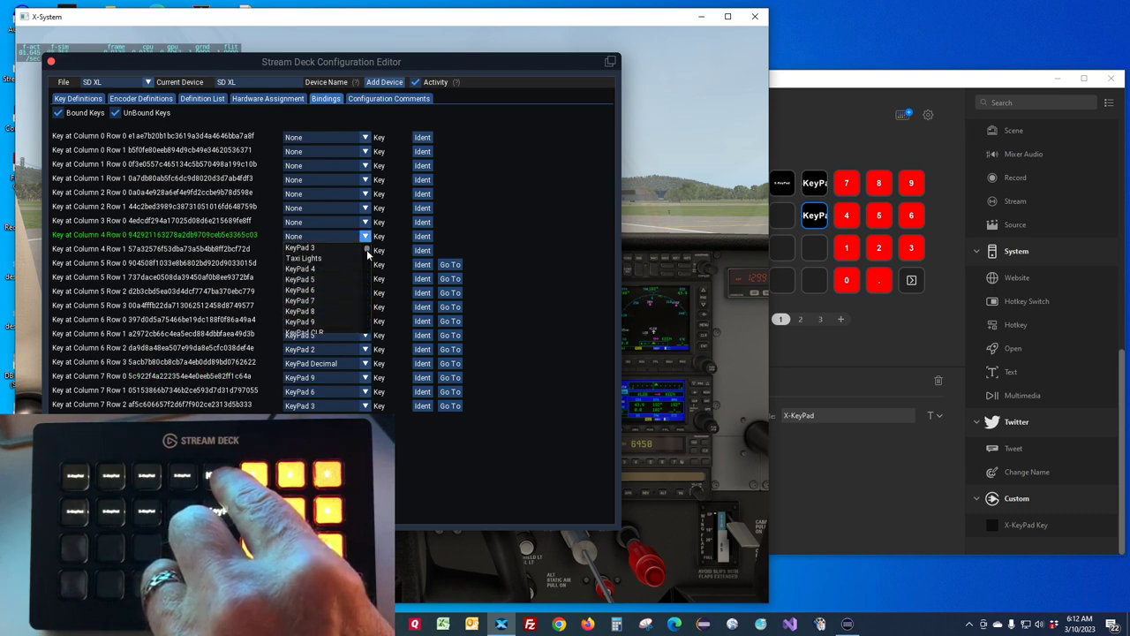
pyautogui.scroll(1, 367, 254)
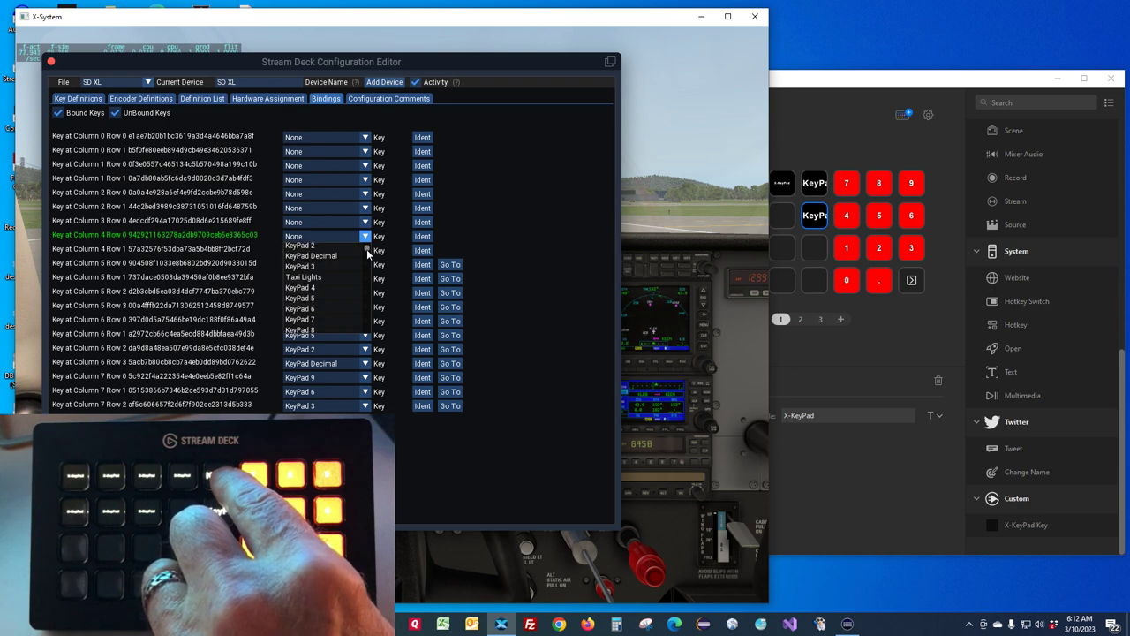
pyautogui.scroll(1, 368, 253)
pyautogui.scroll(-3, 368, 253)
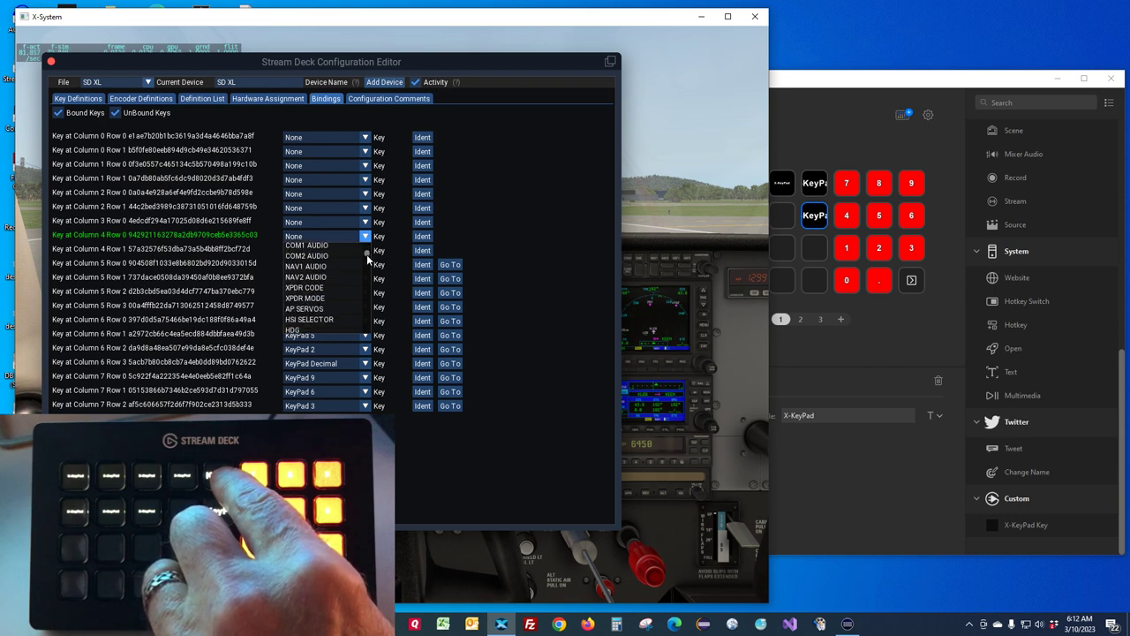
pyautogui.click(351, 276)
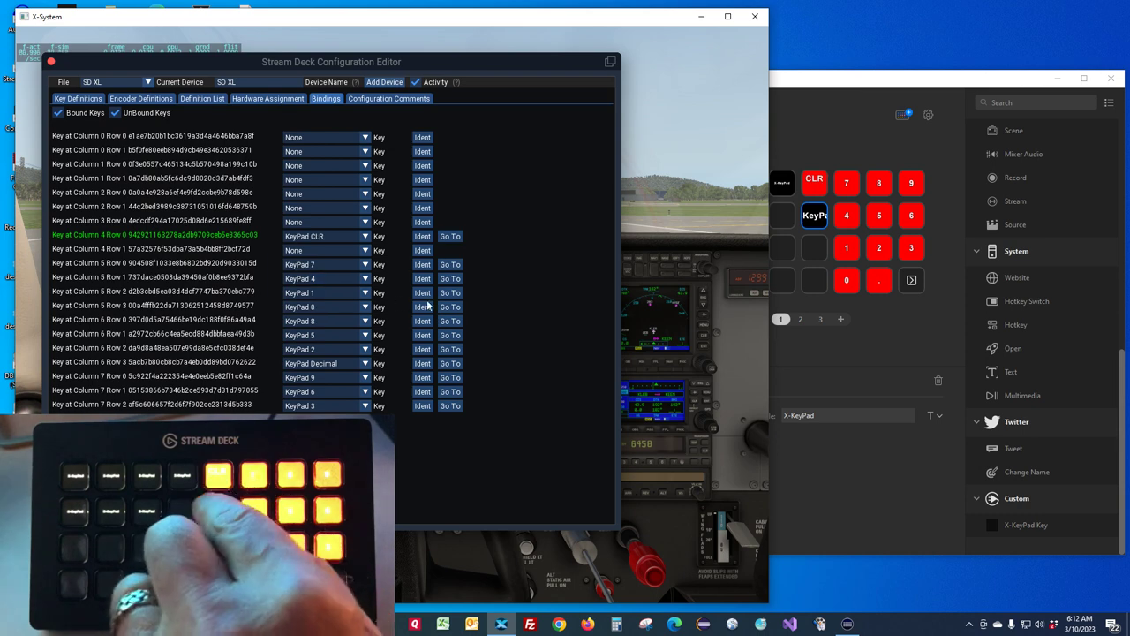
pyautogui.click(366, 251)
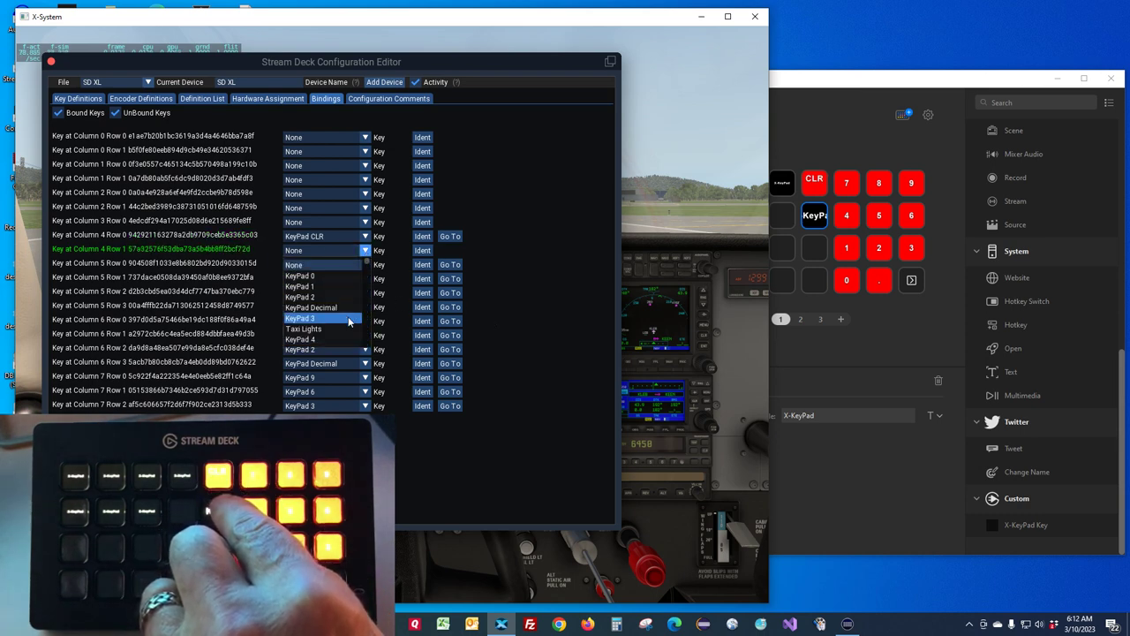
pyautogui.scroll(-3, 326, 318)
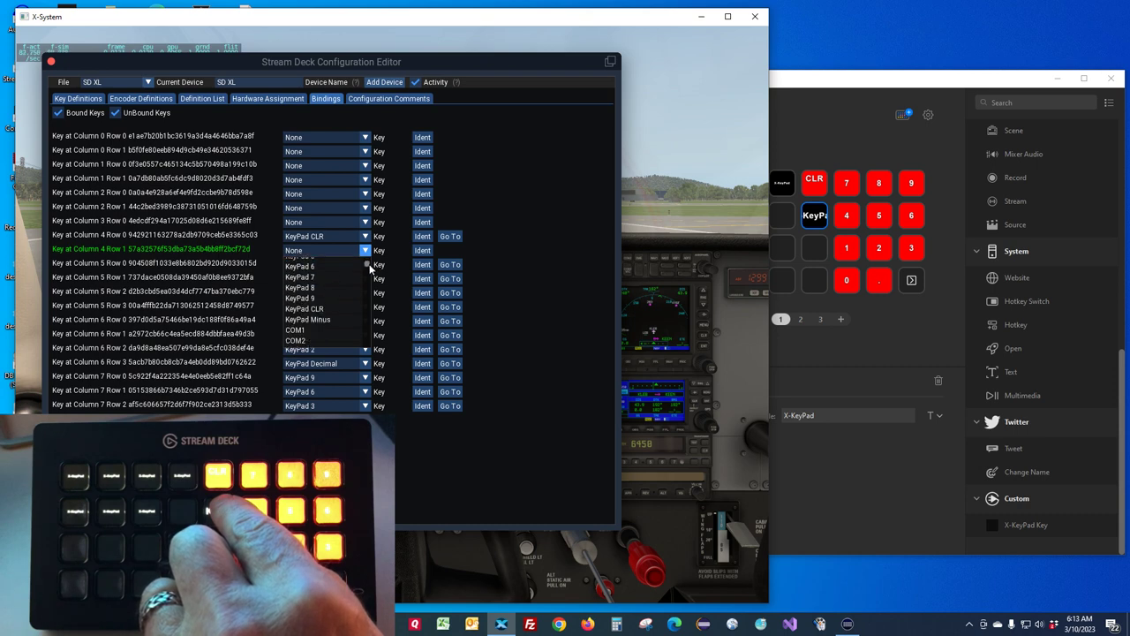
pyautogui.click(314, 319)
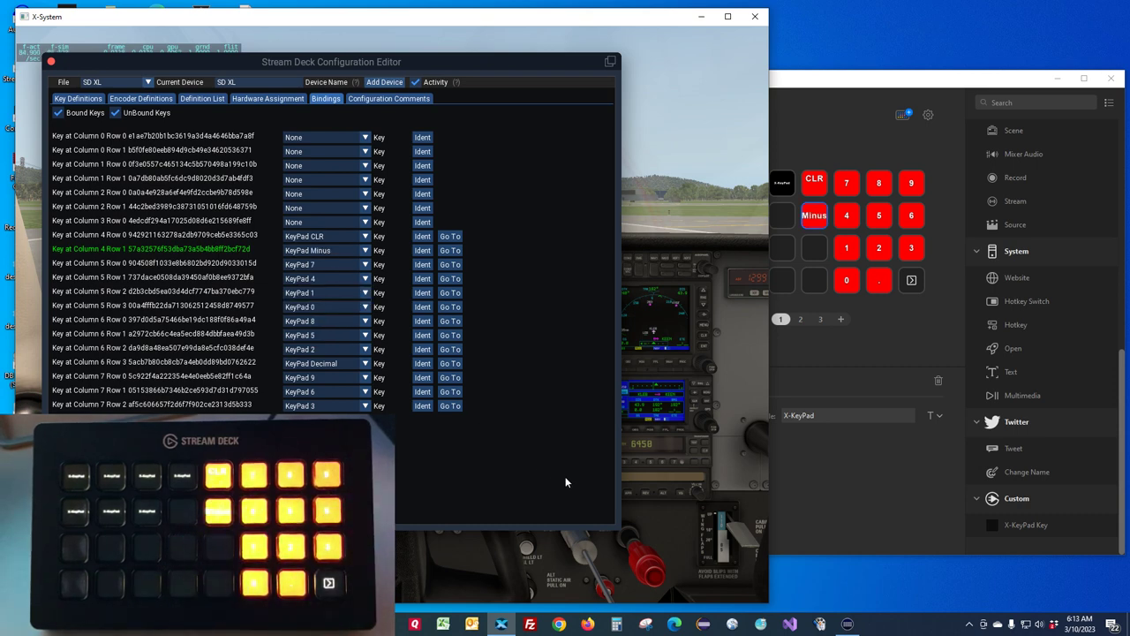
# Switch to the Stream Deck window, set the Minus key's title font size to 16 and deselect the key.
pyautogui.click(815, 219)
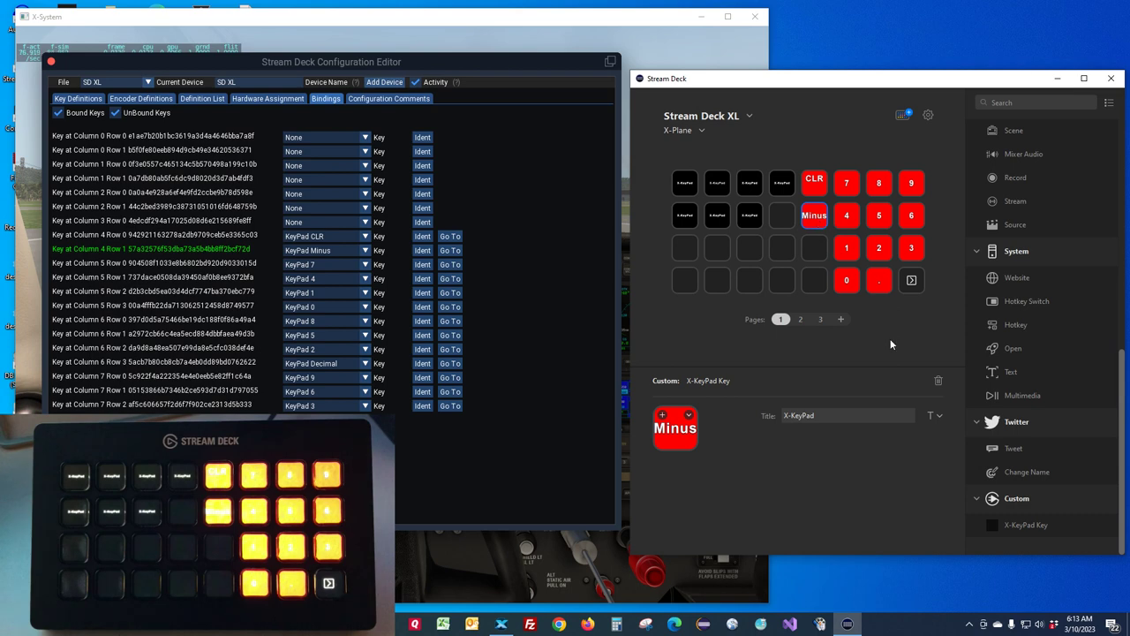
pyautogui.click(938, 416)
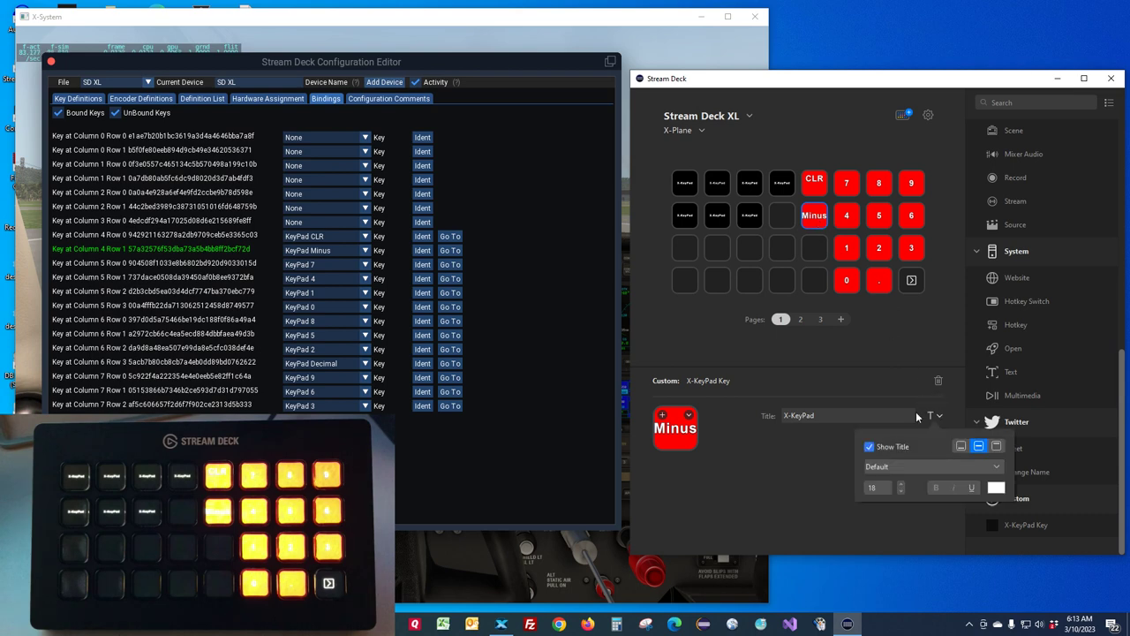
pyautogui.click(901, 491)
pyautogui.click(901, 490)
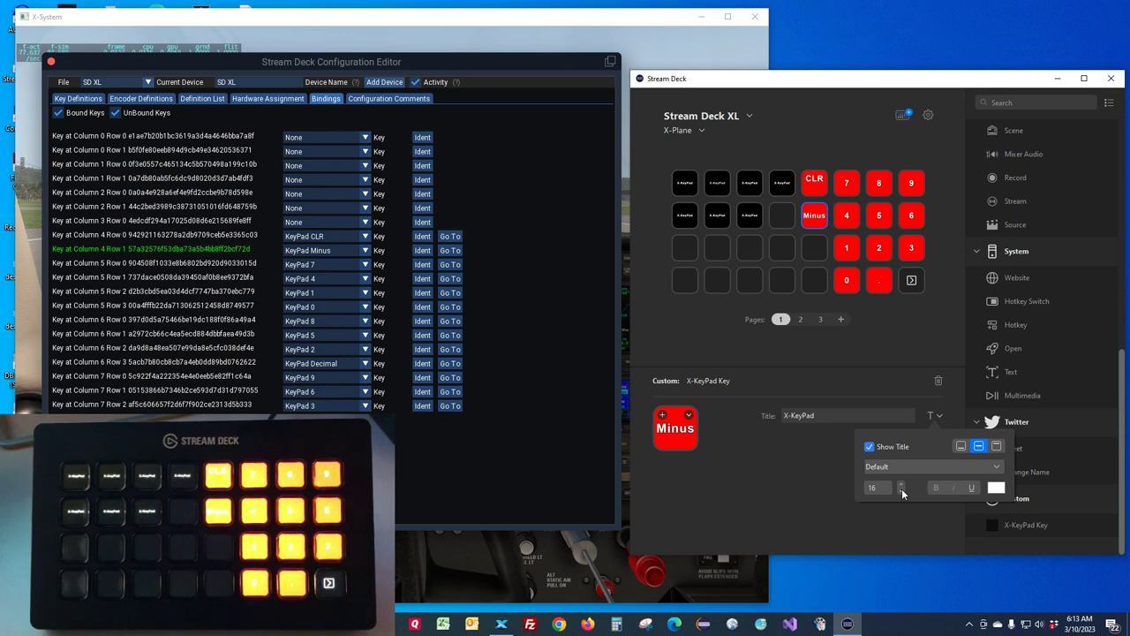
pyautogui.click(901, 342)
pyautogui.click(905, 343)
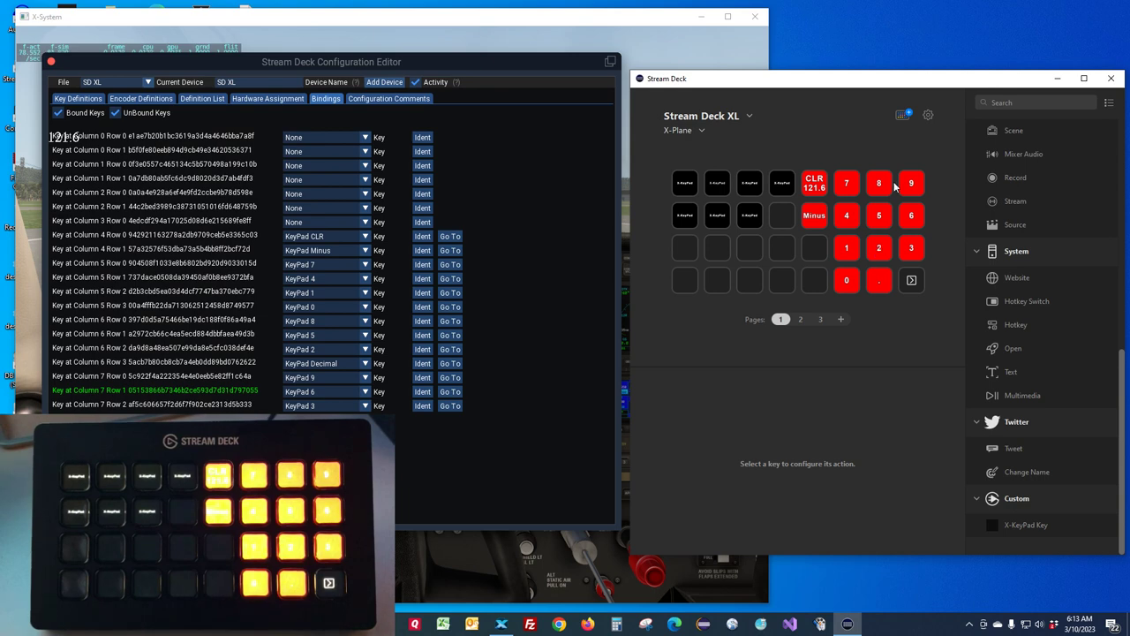
# Set the CLR key's title font size to 13 and close its title settings.
pyautogui.click(814, 185)
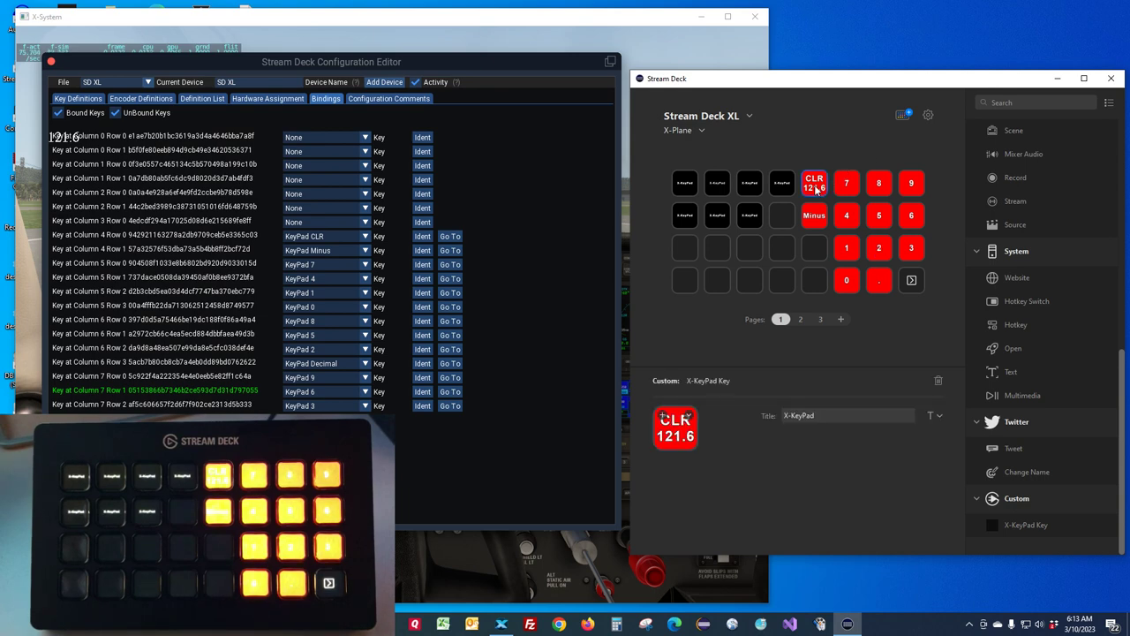
pyautogui.click(939, 416)
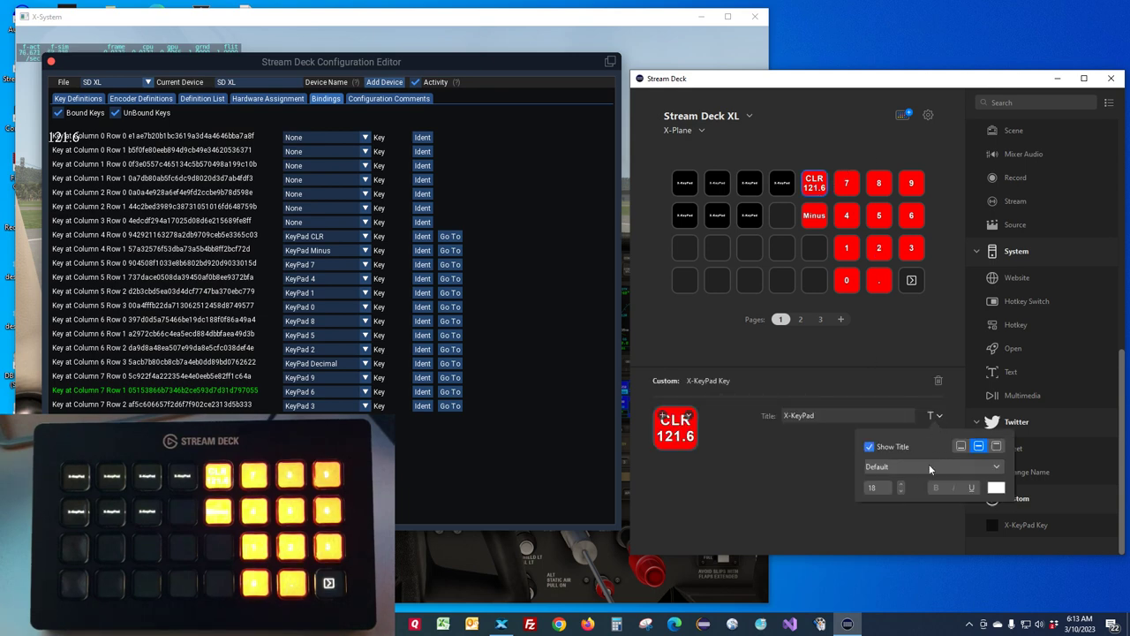
pyautogui.click(902, 489)
pyautogui.click(901, 489)
pyautogui.click(902, 489)
pyautogui.click(902, 489)
pyautogui.click(902, 489)
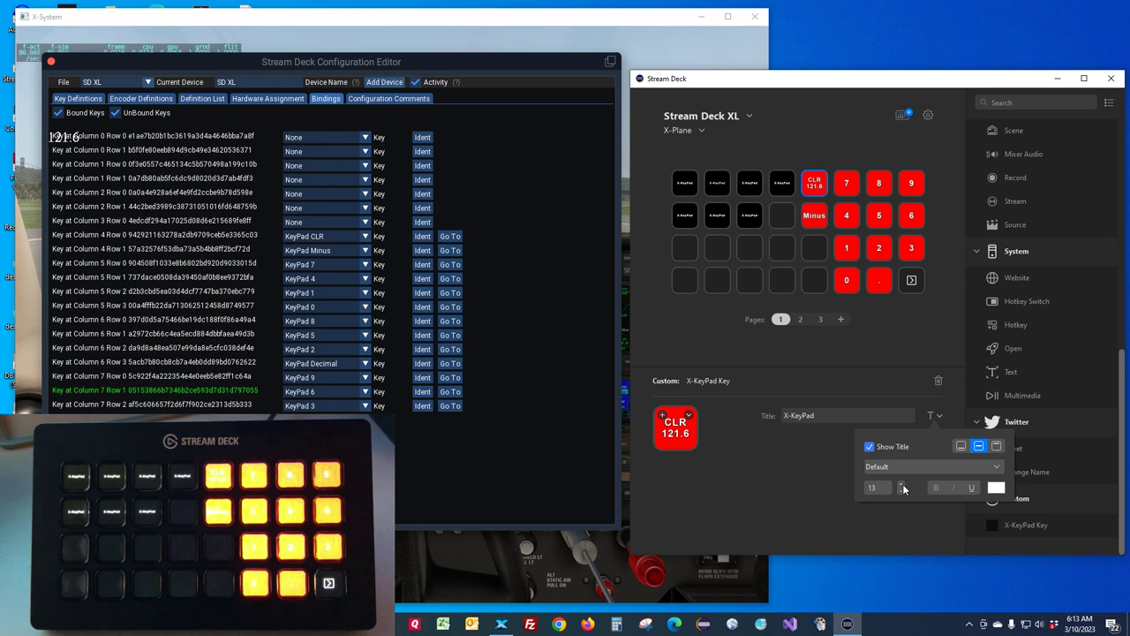
pyautogui.click(801, 484)
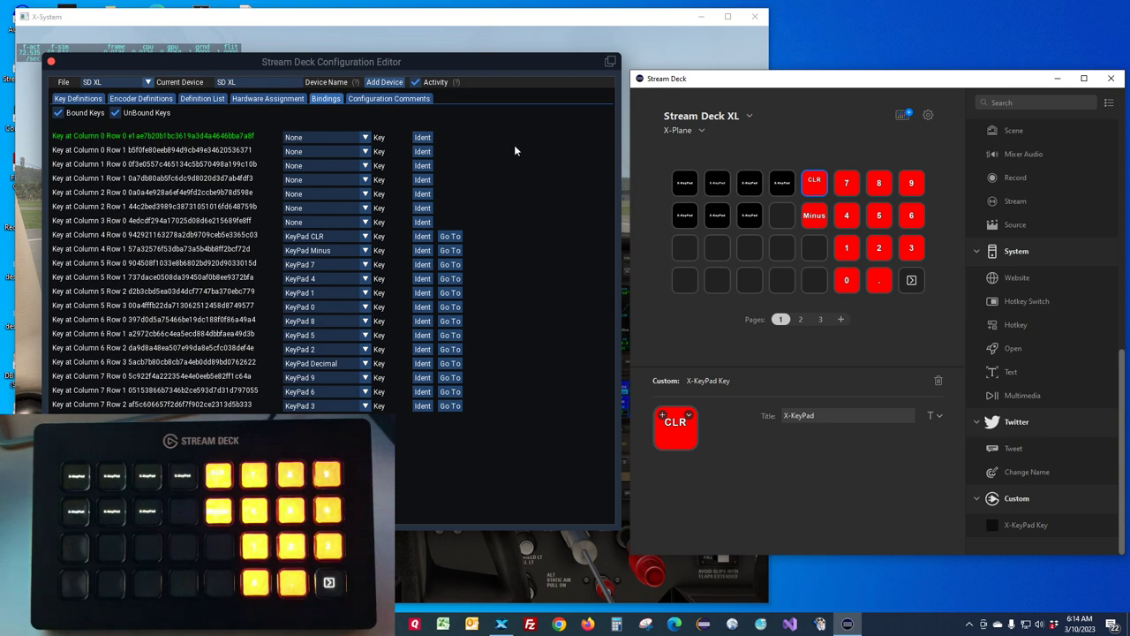
# Return to the X-System configuration editor and bind COM1 to the key at column 0 row 0.
pyautogui.click(365, 137)
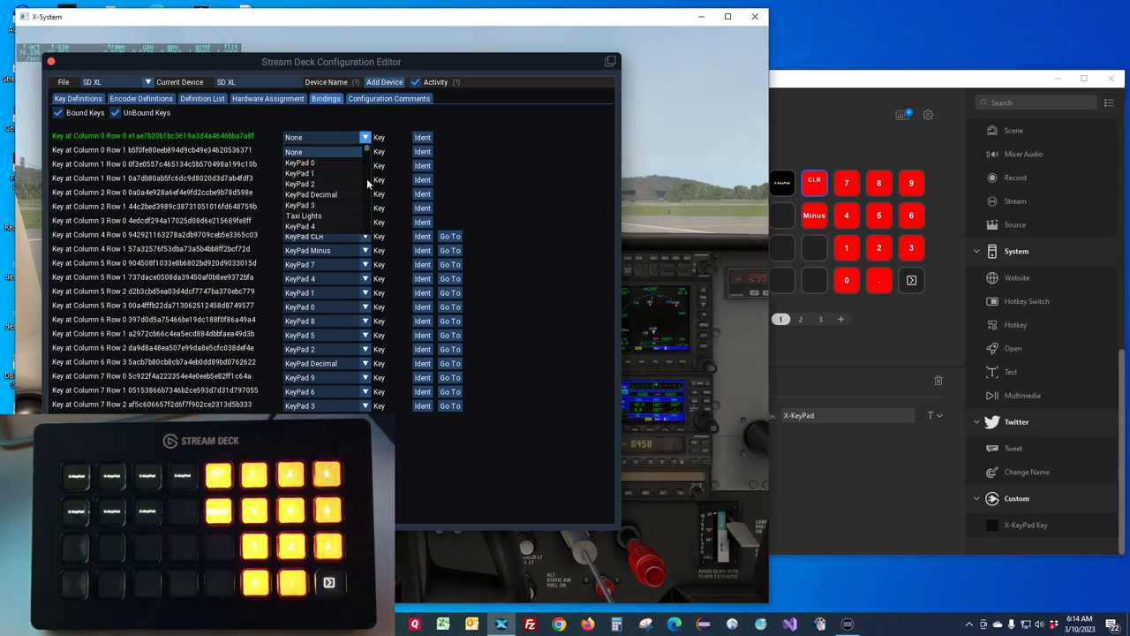
pyautogui.scroll(-5, 367, 153)
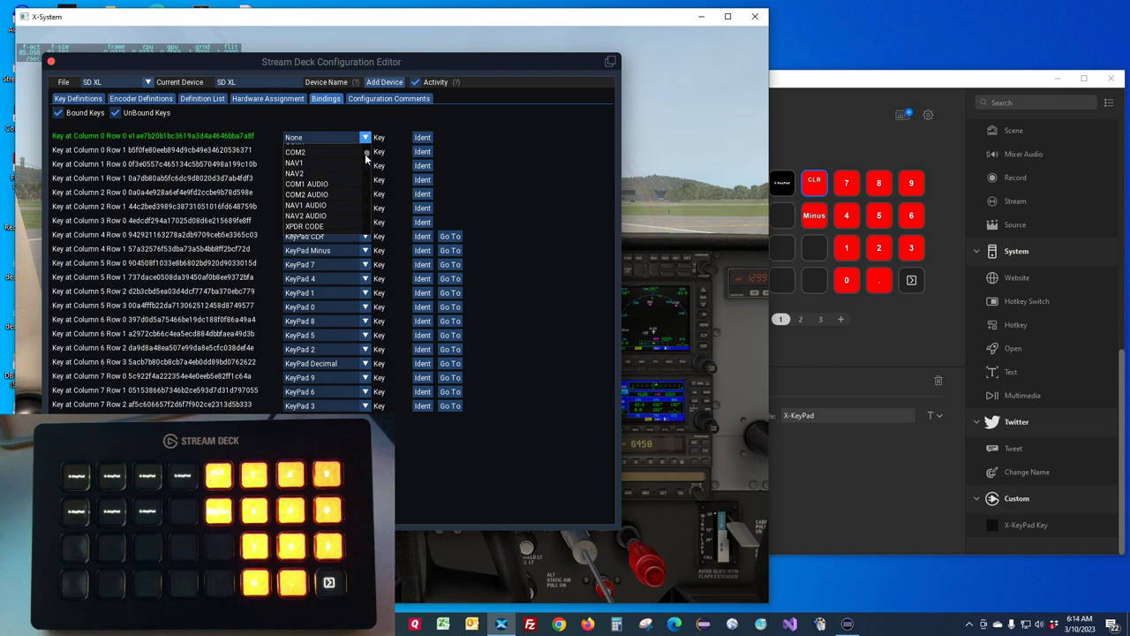
pyautogui.scroll(3, 366, 157)
pyautogui.scroll(-3, 368, 156)
pyautogui.scroll(5, 361, 155)
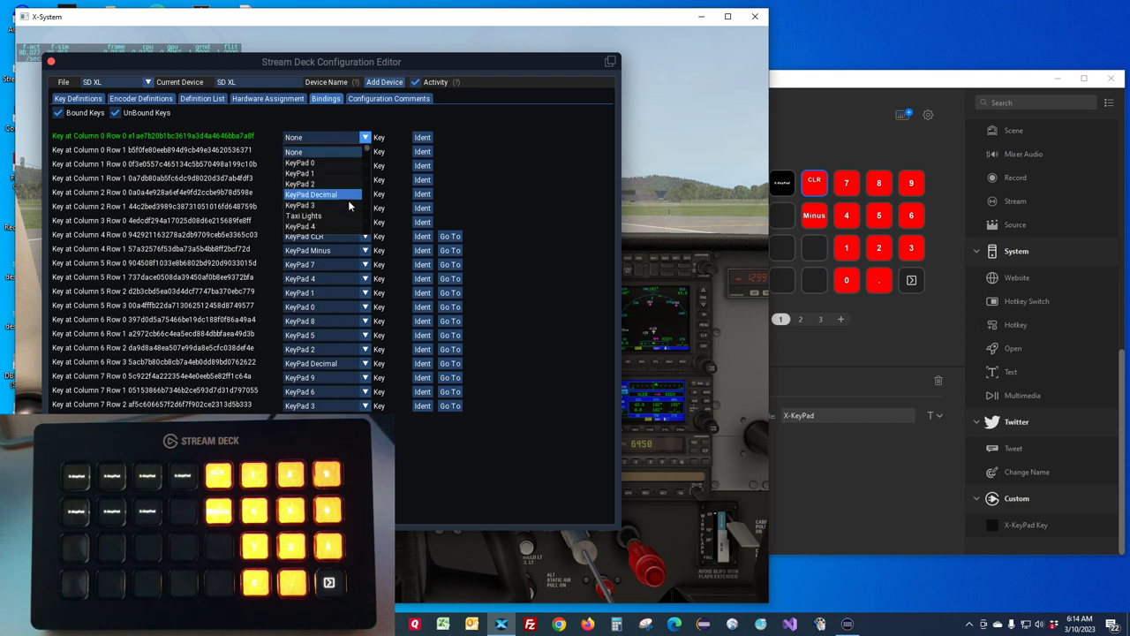
pyautogui.click(367, 223)
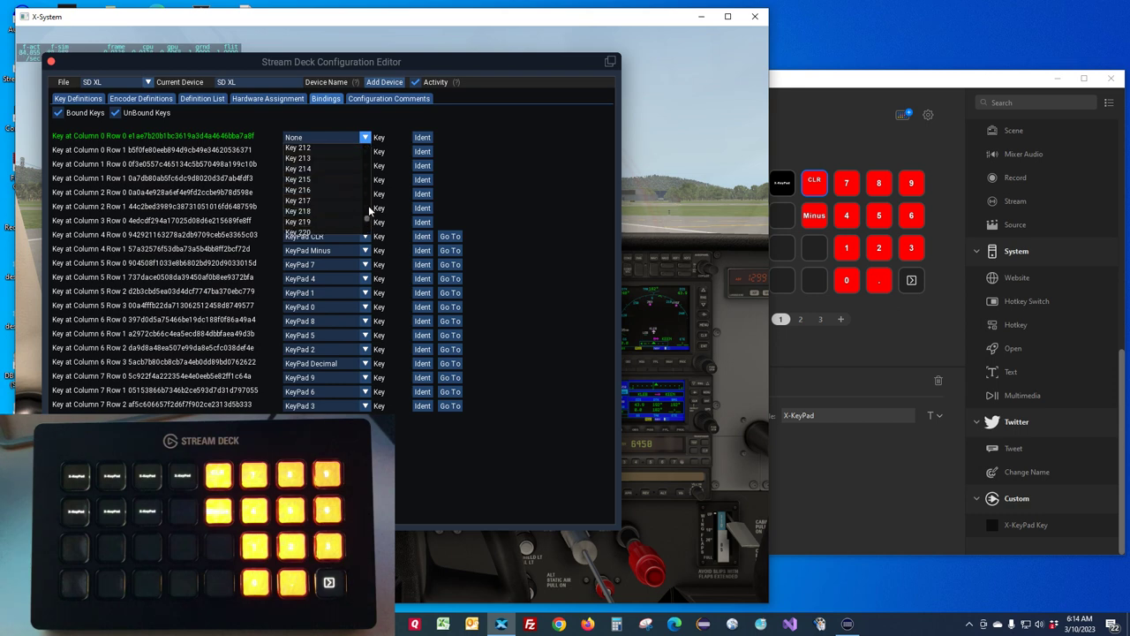
pyautogui.click(368, 152)
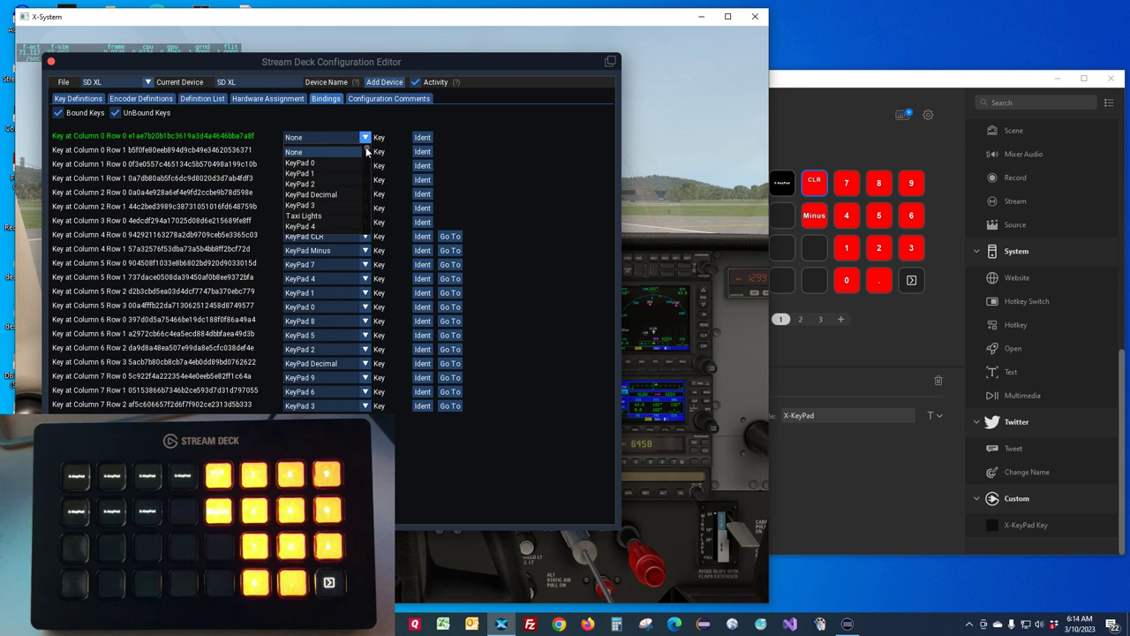
pyautogui.scroll(-1, 367, 152)
pyautogui.scroll(-1, 367, 152)
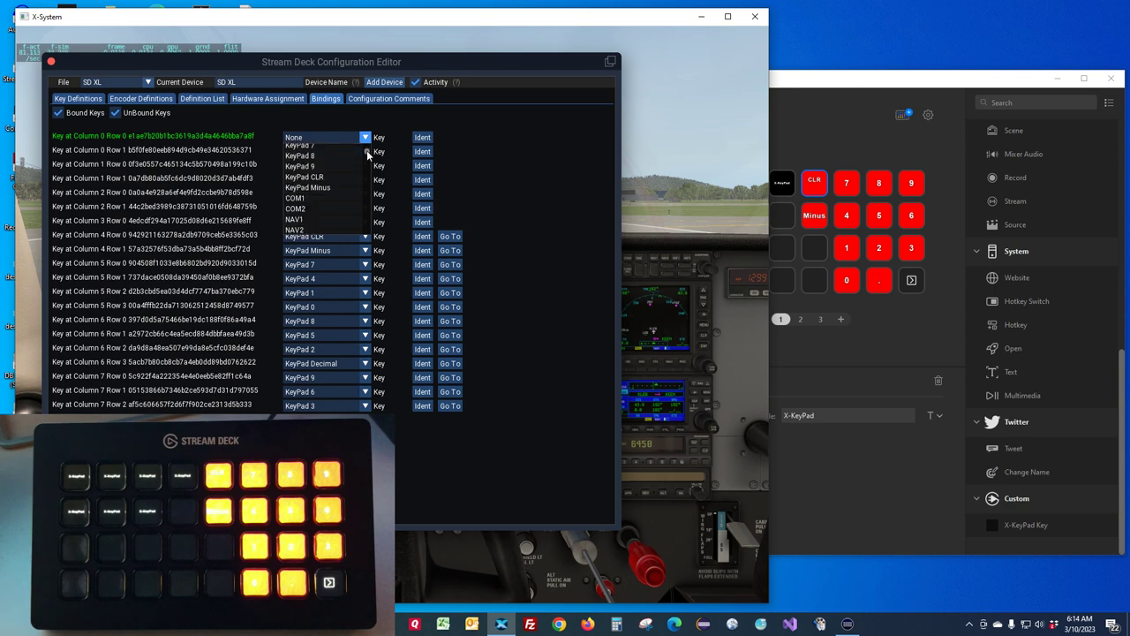
pyautogui.click(309, 198)
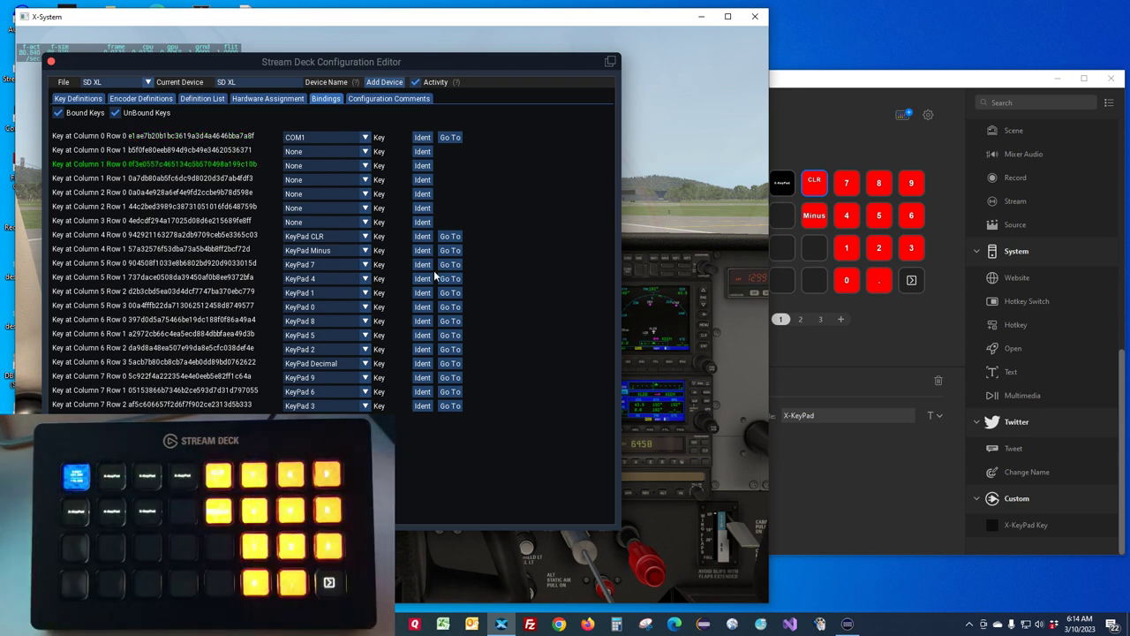
# Bind COM2 to the key at column 1 row 0.
pyautogui.click(369, 170)
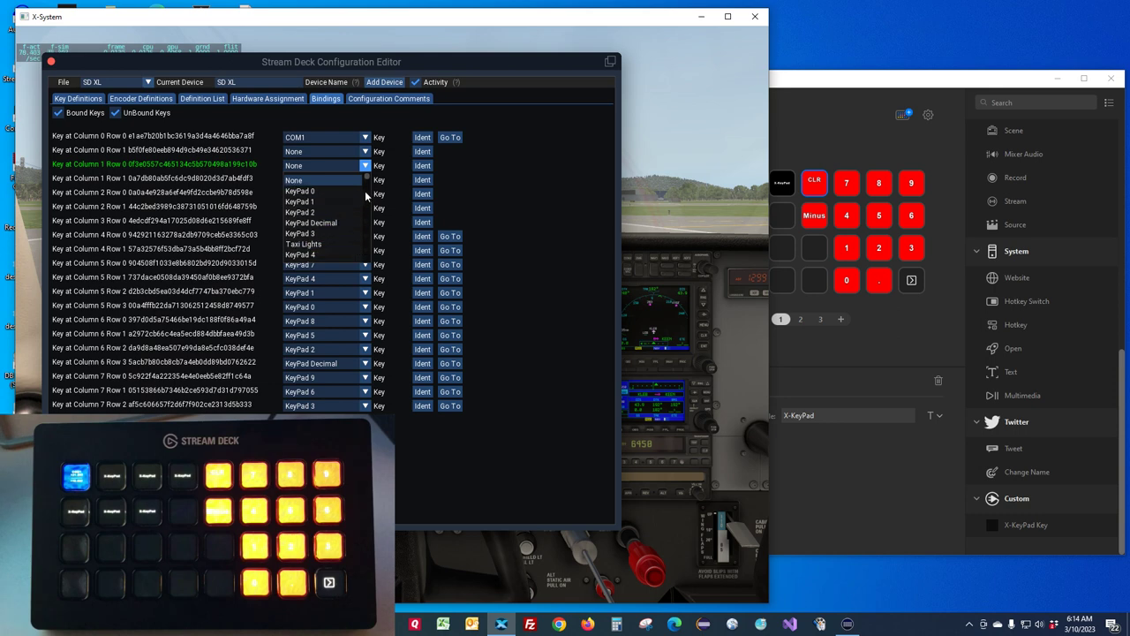
pyautogui.moveTo(370, 180); pyautogui.dragTo(371, 187)
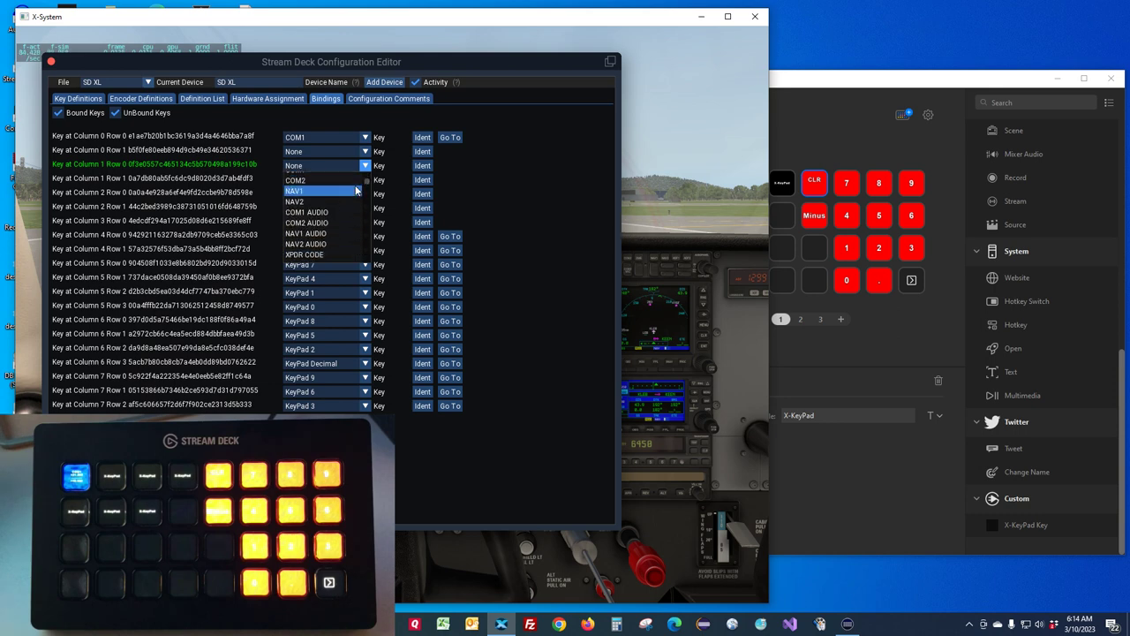
pyautogui.moveTo(368, 183); pyautogui.dragTo(377, 185)
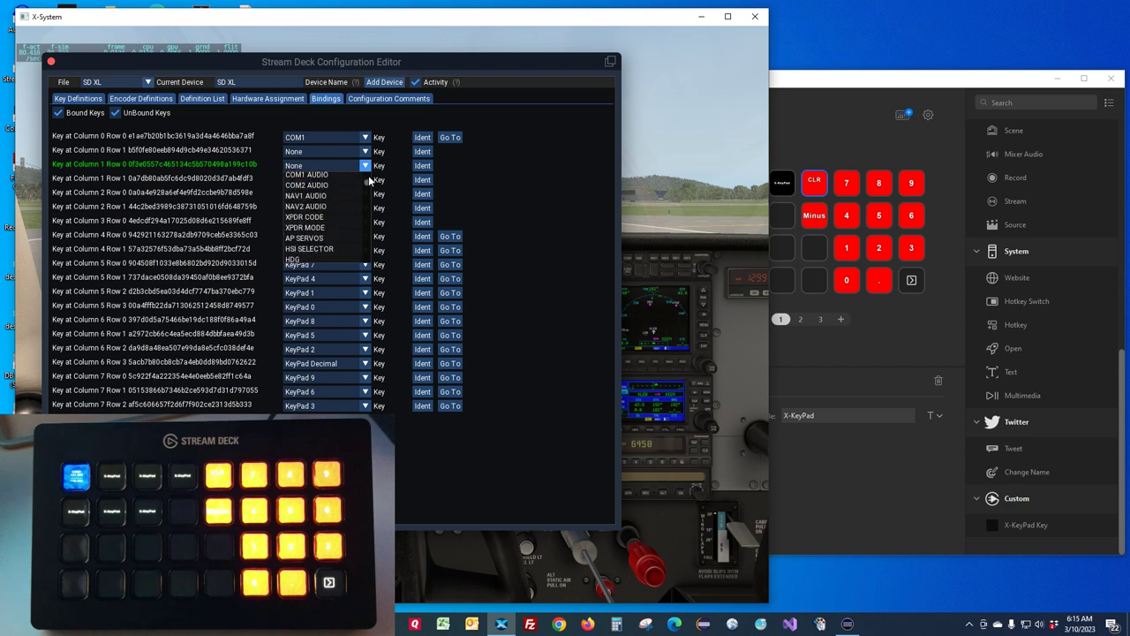
pyautogui.scroll(3, 369, 180)
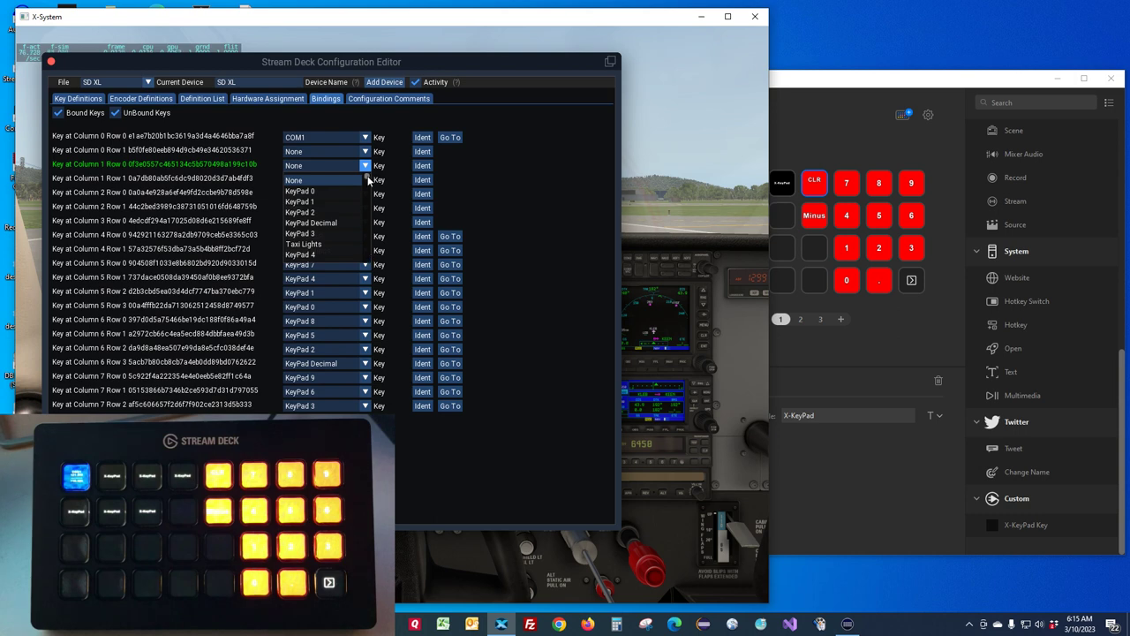
pyautogui.scroll(-1, 369, 180)
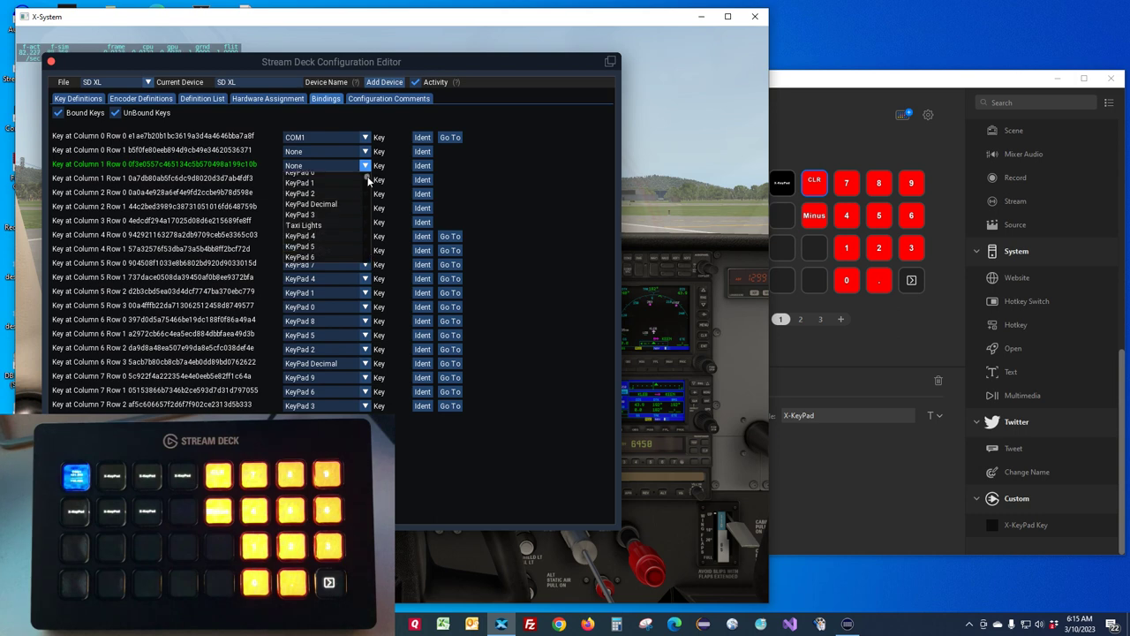
pyautogui.scroll(1, 369, 180)
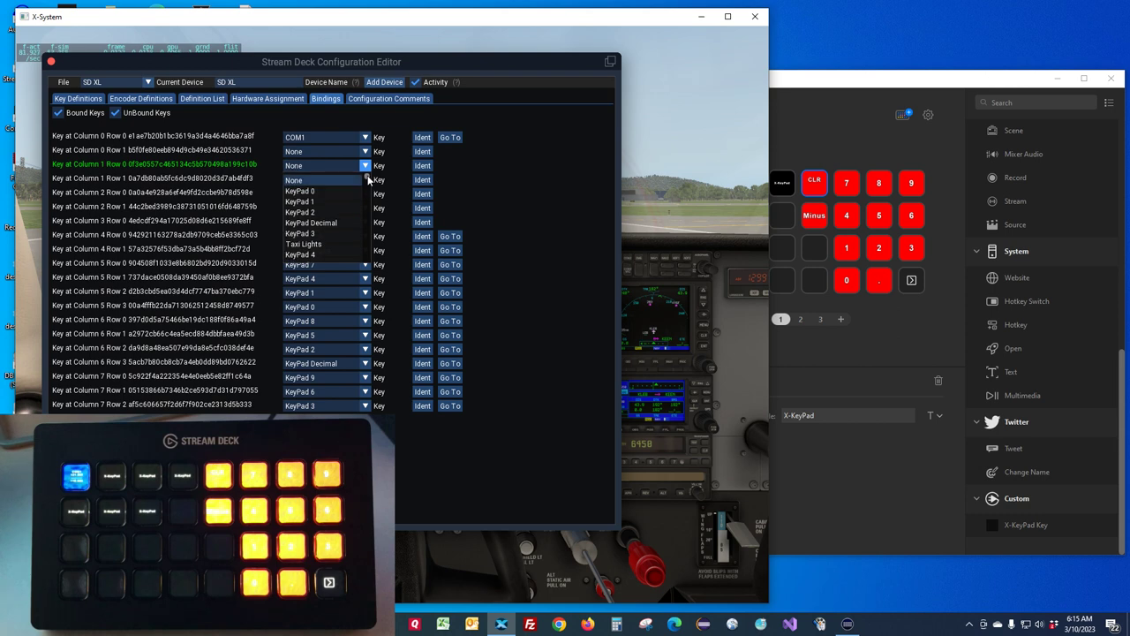
pyautogui.scroll(-10, 369, 180)
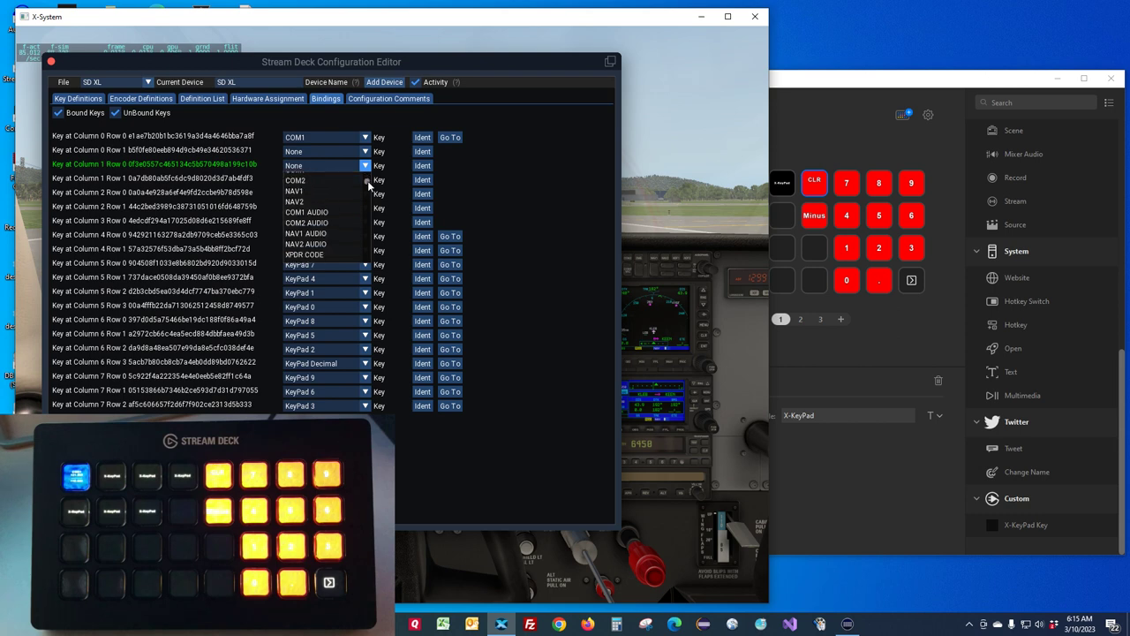
pyautogui.click(321, 181)
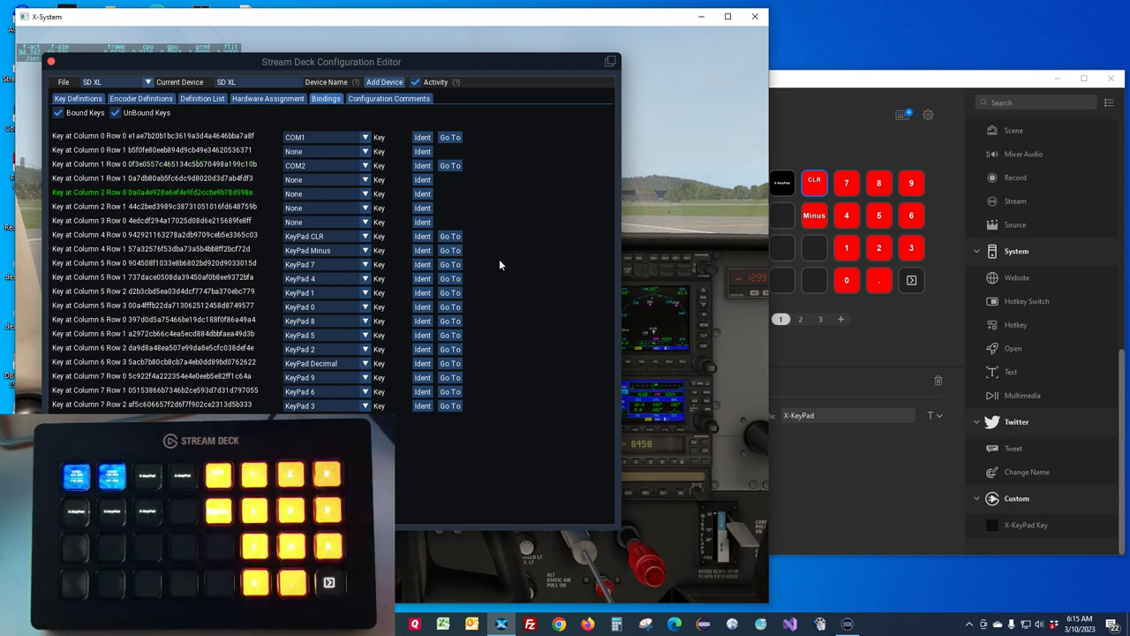
# Bind NAV1 to the key at column 2 row 0.
pyautogui.click(367, 194)
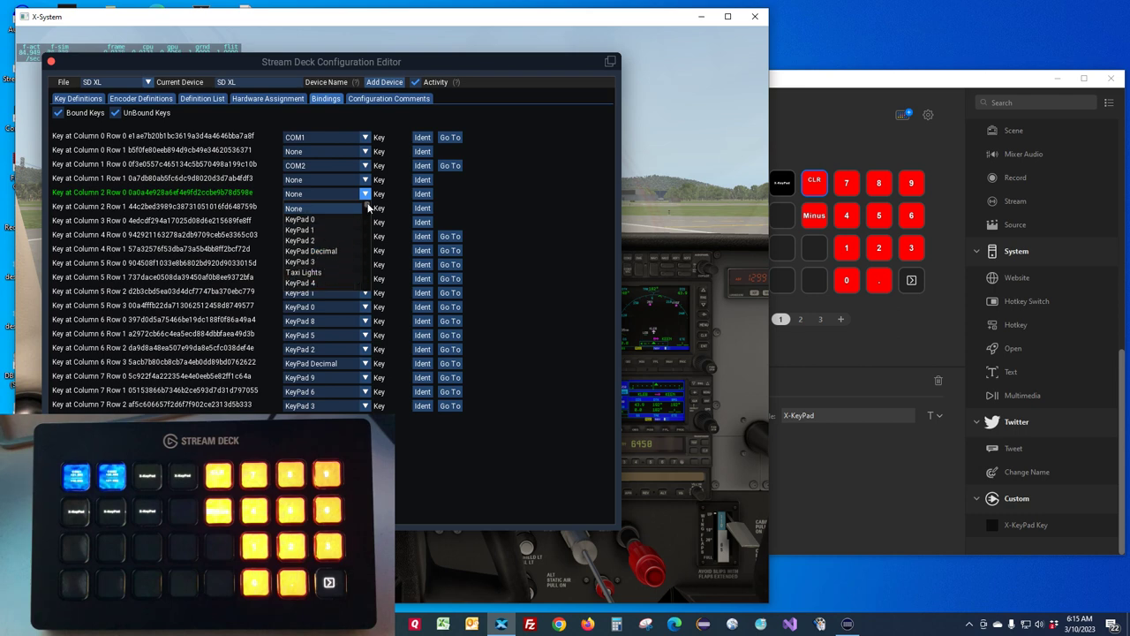
pyautogui.scroll(-3, 368, 210)
pyautogui.scroll(-1, 368, 210)
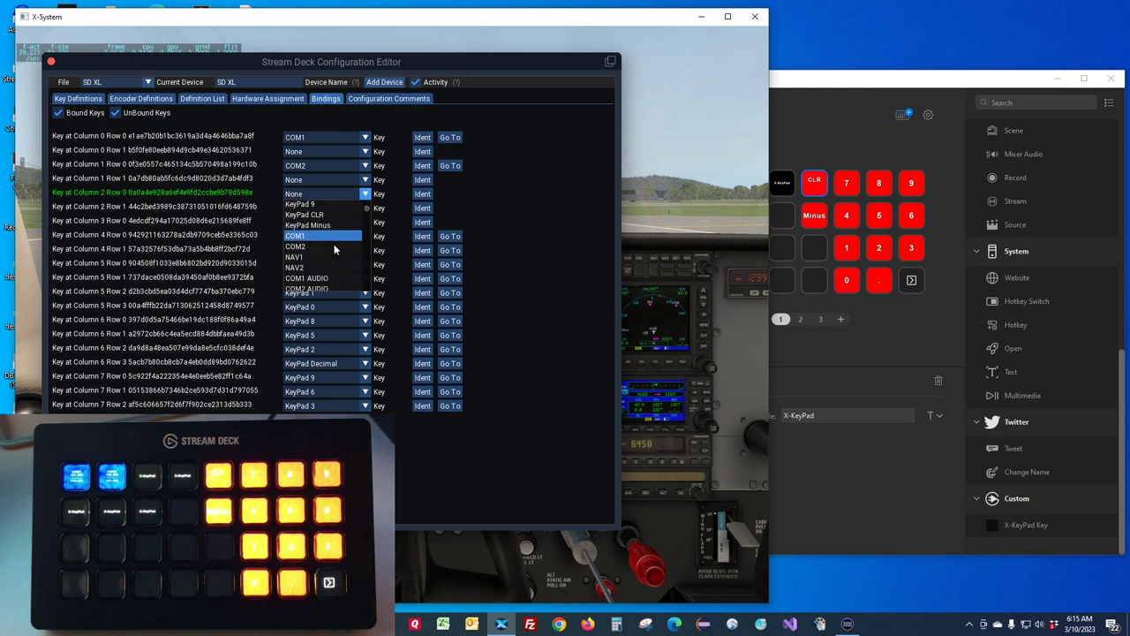
pyautogui.click(316, 254)
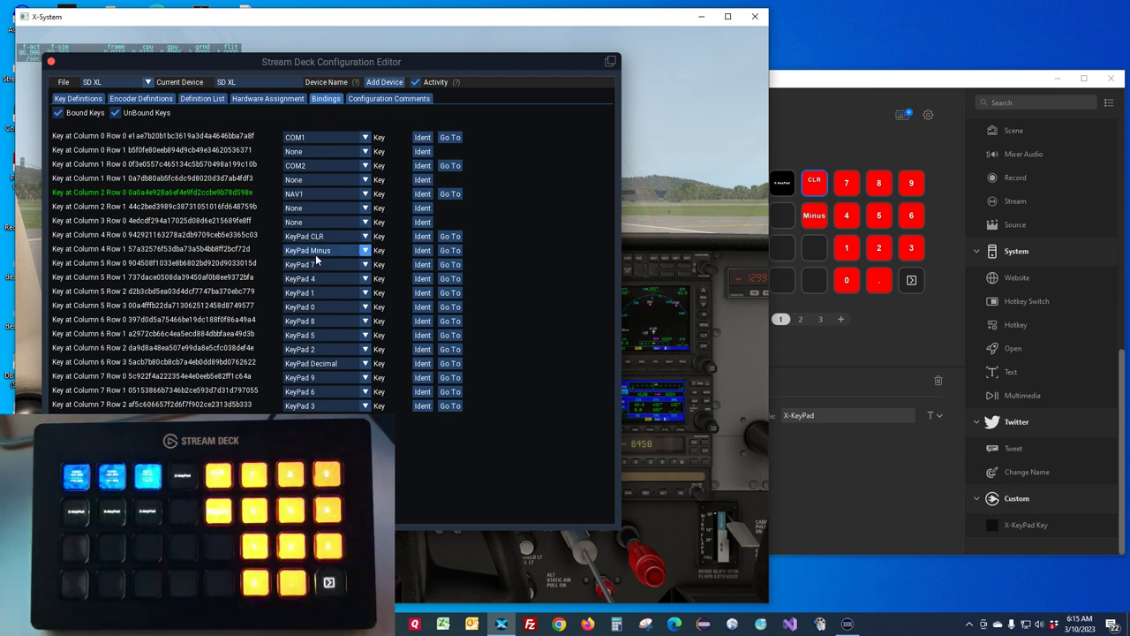
# Bind NAV2 to the key at column 3 row 0.
pyautogui.click(365, 221)
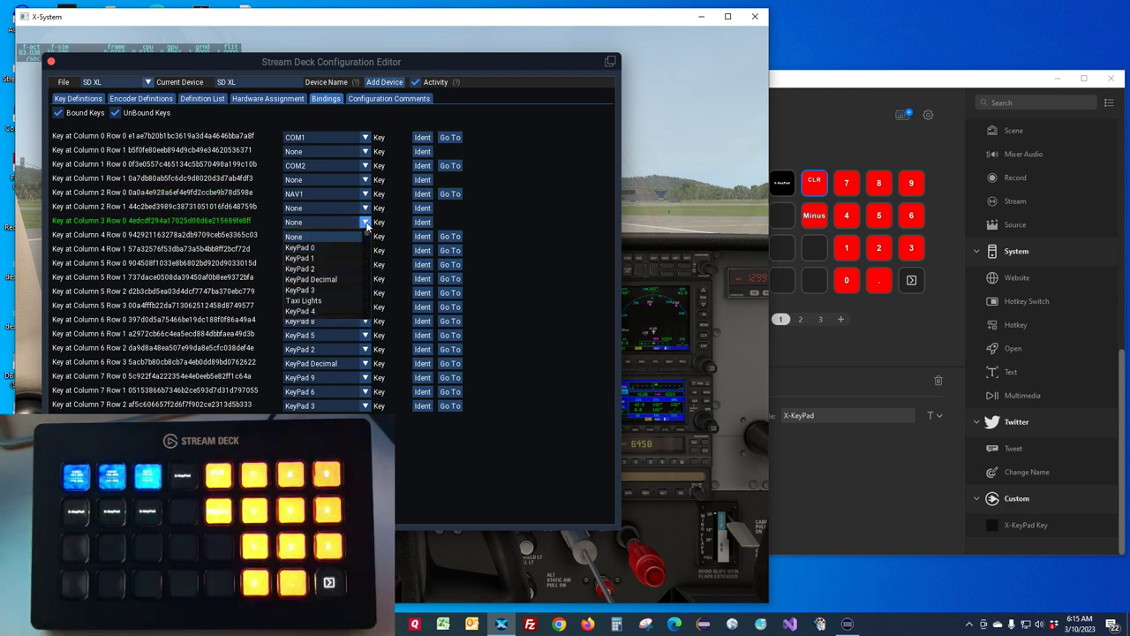
pyautogui.click(368, 311)
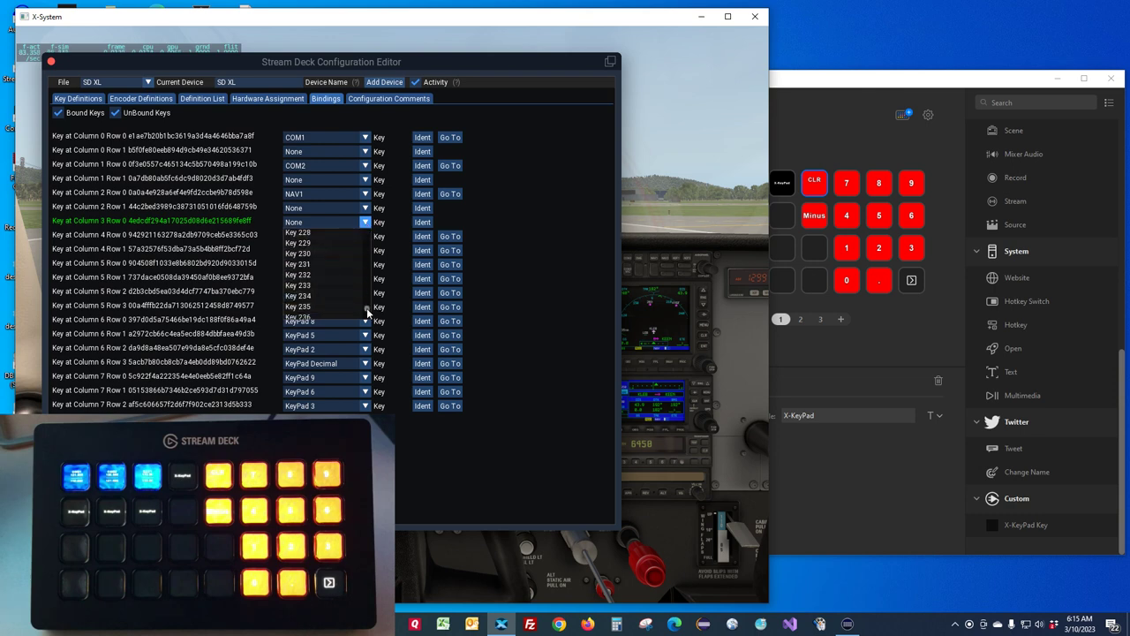
pyautogui.click(368, 238)
pyautogui.scroll(5, 367, 237)
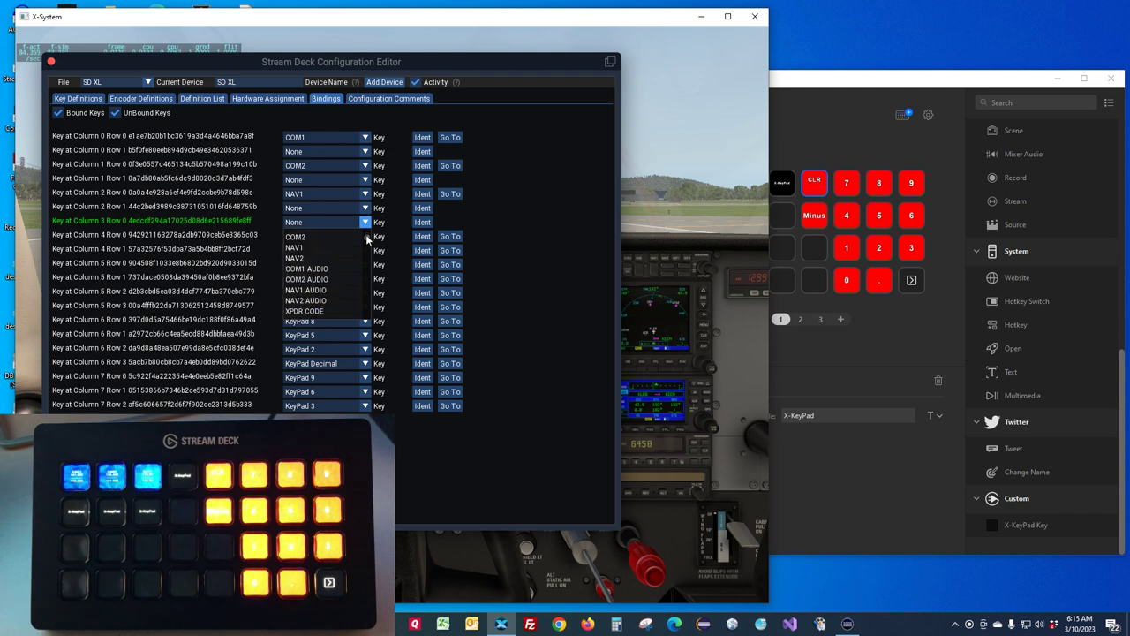
pyautogui.click(300, 258)
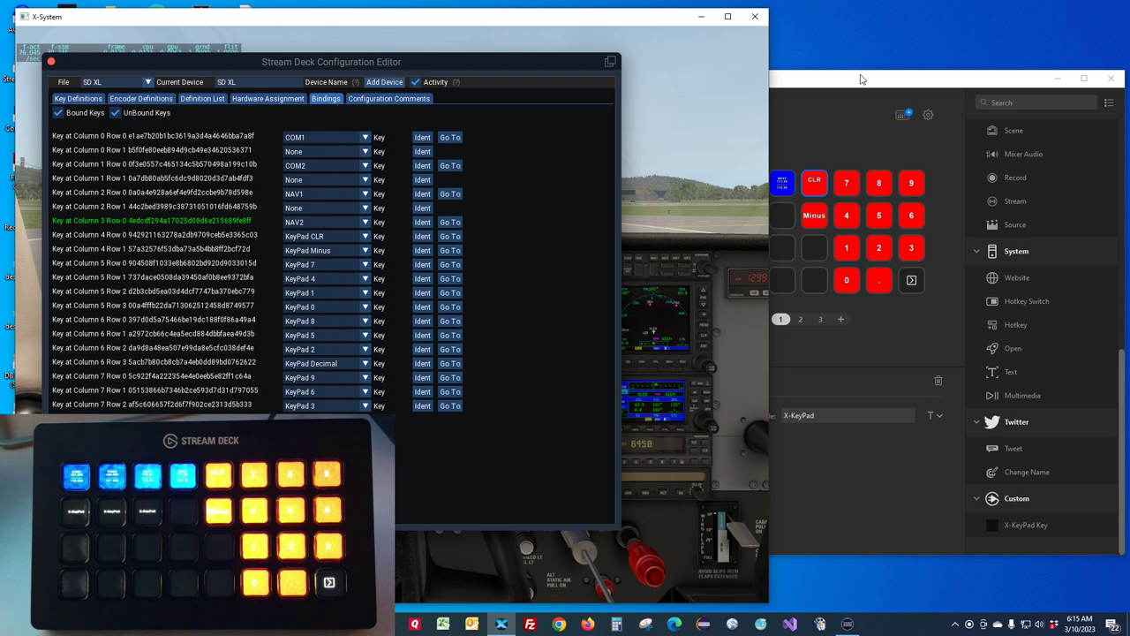
# Switch to the Stream Deck window, set the COM1 key's title font size to 11 and close its title settings.
pyautogui.click(830, 86)
pyautogui.click(685, 183)
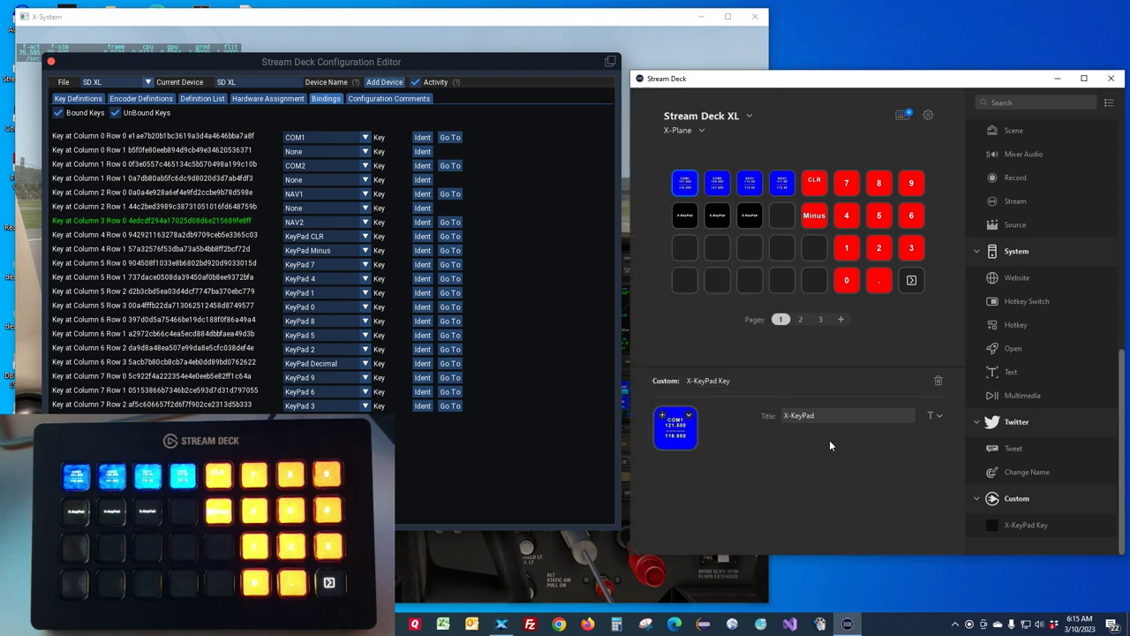
pyautogui.click(938, 416)
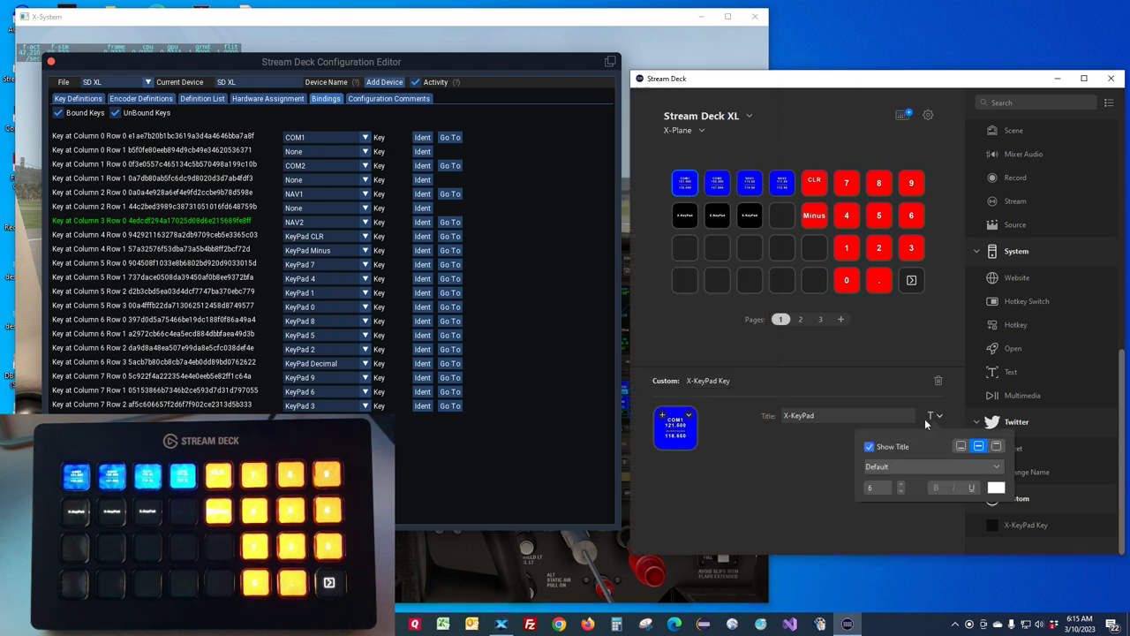
pyautogui.click(903, 487)
pyautogui.click(902, 487)
pyautogui.click(903, 487)
pyautogui.click(902, 487)
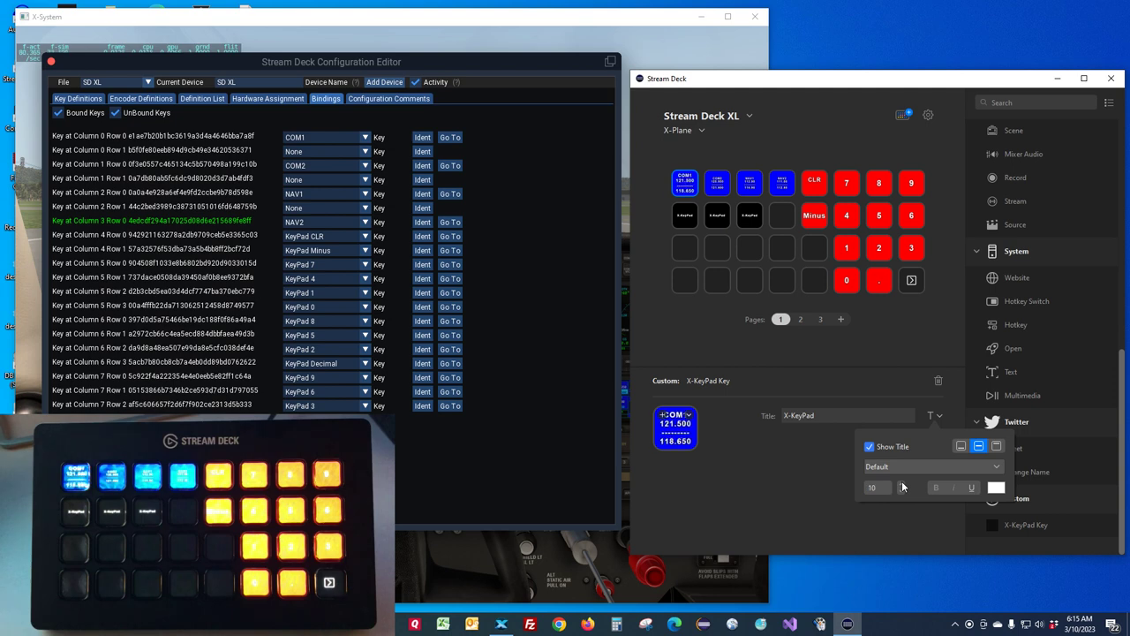
pyautogui.click(903, 487)
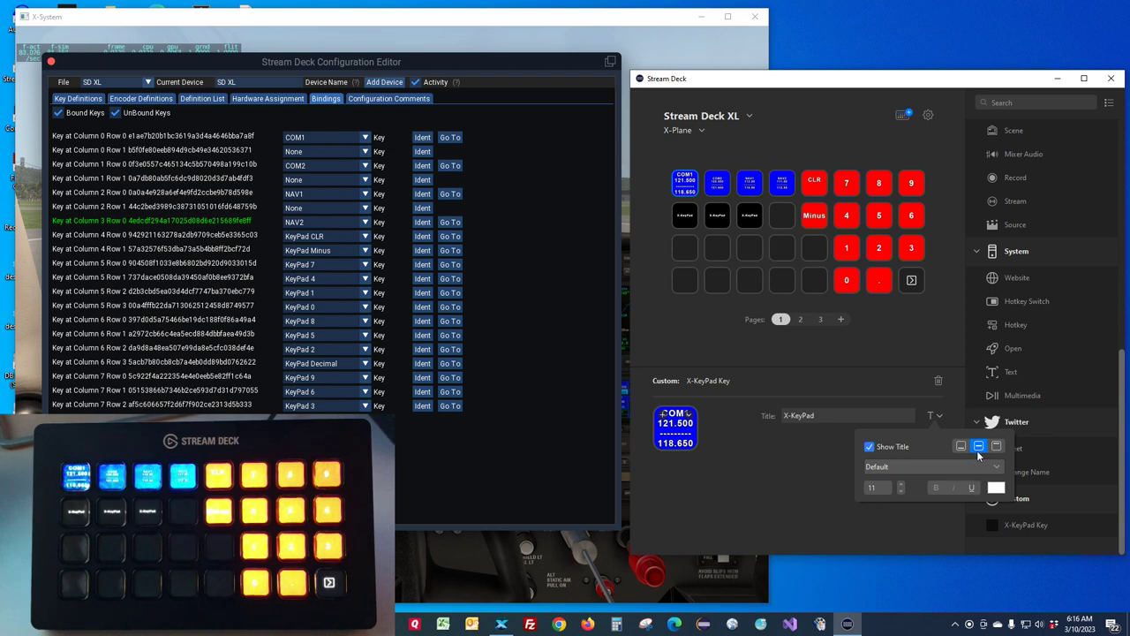
pyautogui.click(679, 181)
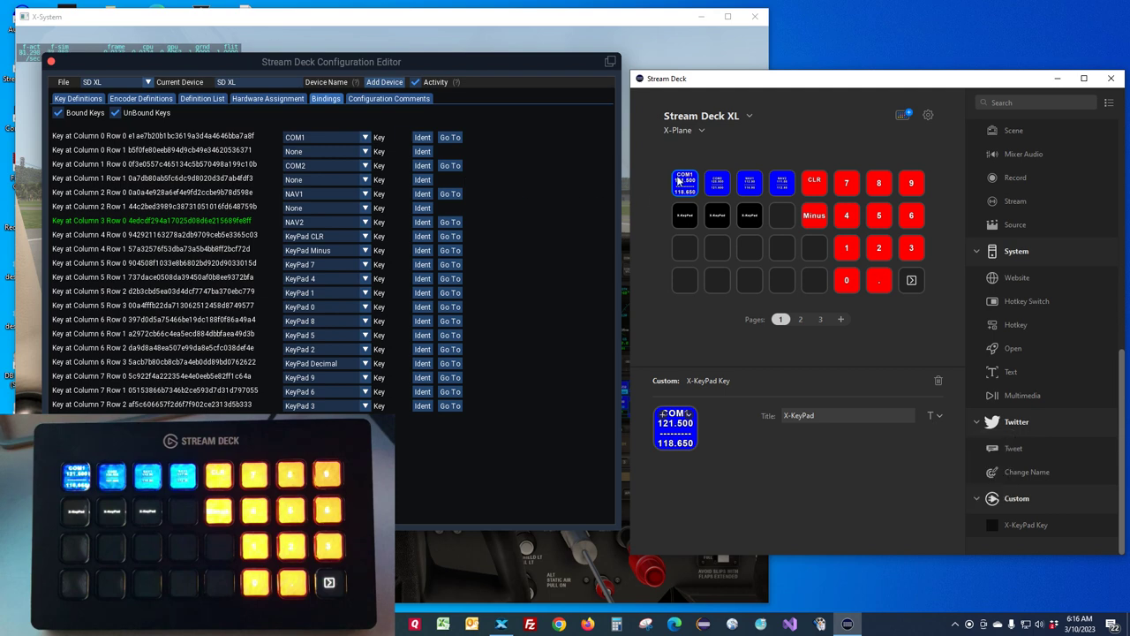
# Try to transfer the COM1 key's title style to the COM2 key.
pyautogui.rightClick(678, 182)
pyautogui.click(720, 189)
pyautogui.rightClick(720, 189)
pyautogui.click(742, 198)
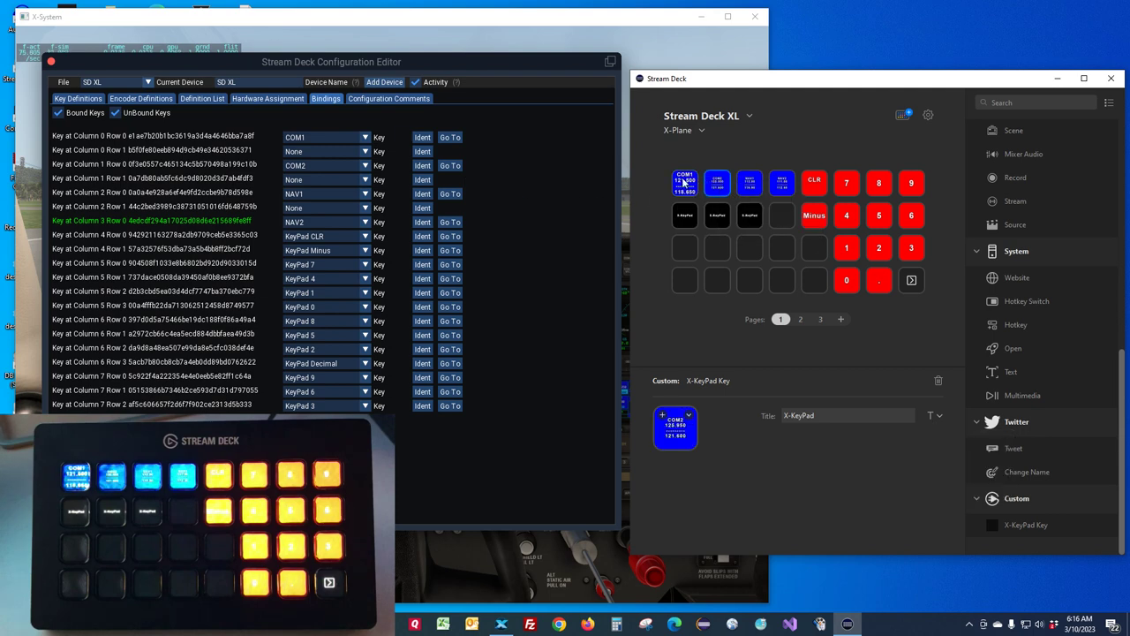
# Copy the COM1 key's title style onto the COM2 key.
pyautogui.rightClick(685, 182)
pyautogui.click(702, 189)
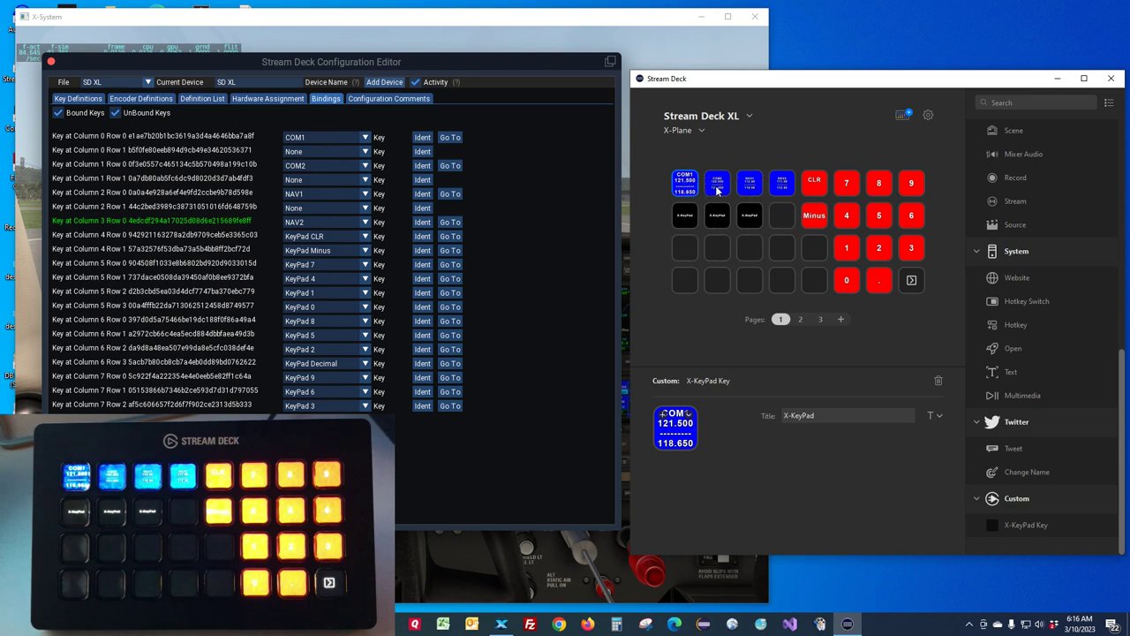
pyautogui.rightClick(717, 189)
pyautogui.click(738, 203)
# Apply the copied title style to the NAV1 and NAV2 keys.
pyautogui.click(749, 185)
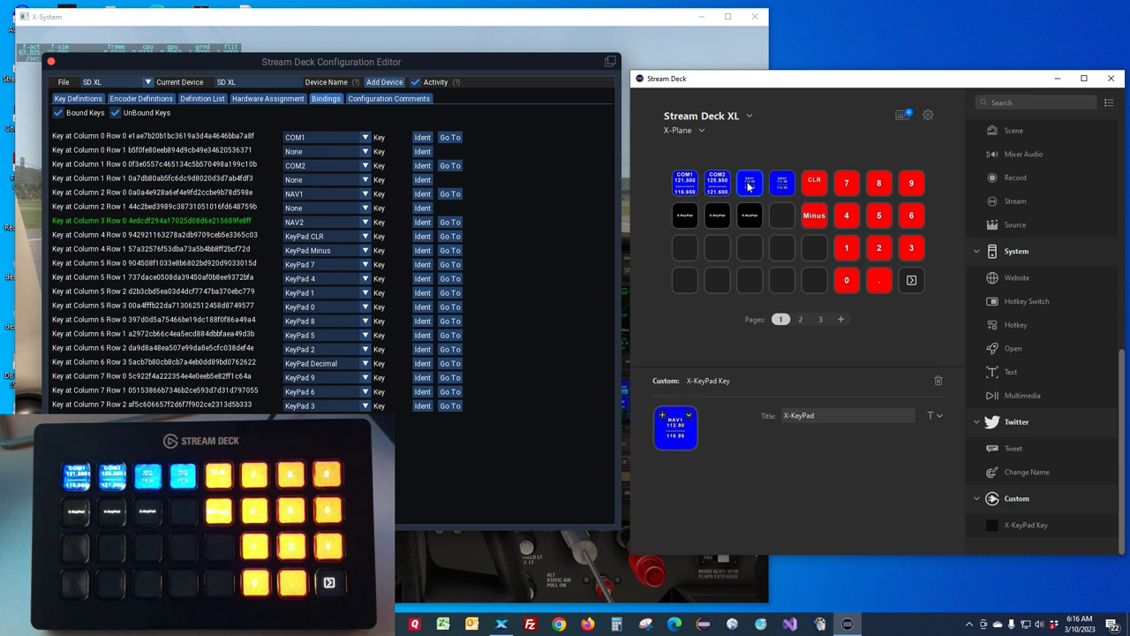
pyautogui.rightClick(749, 185)
pyautogui.click(770, 193)
pyautogui.click(781, 186)
pyautogui.rightClick(781, 185)
pyautogui.click(802, 194)
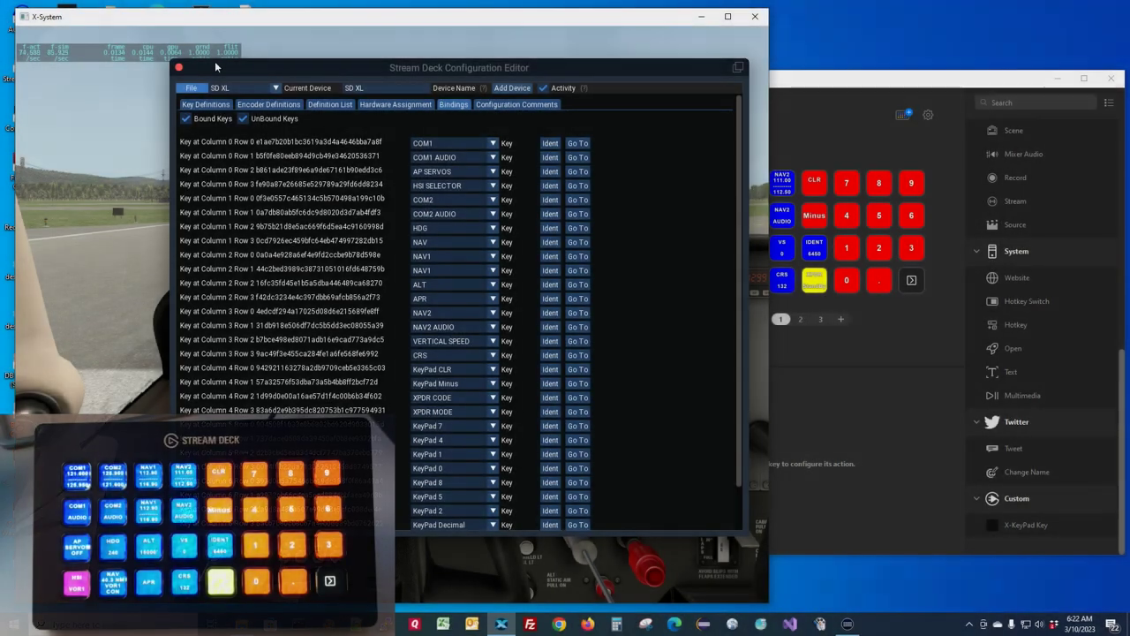
# Save the SD XL device configuration and close the Stream Deck Configuration Editor.
pyautogui.click(194, 89)
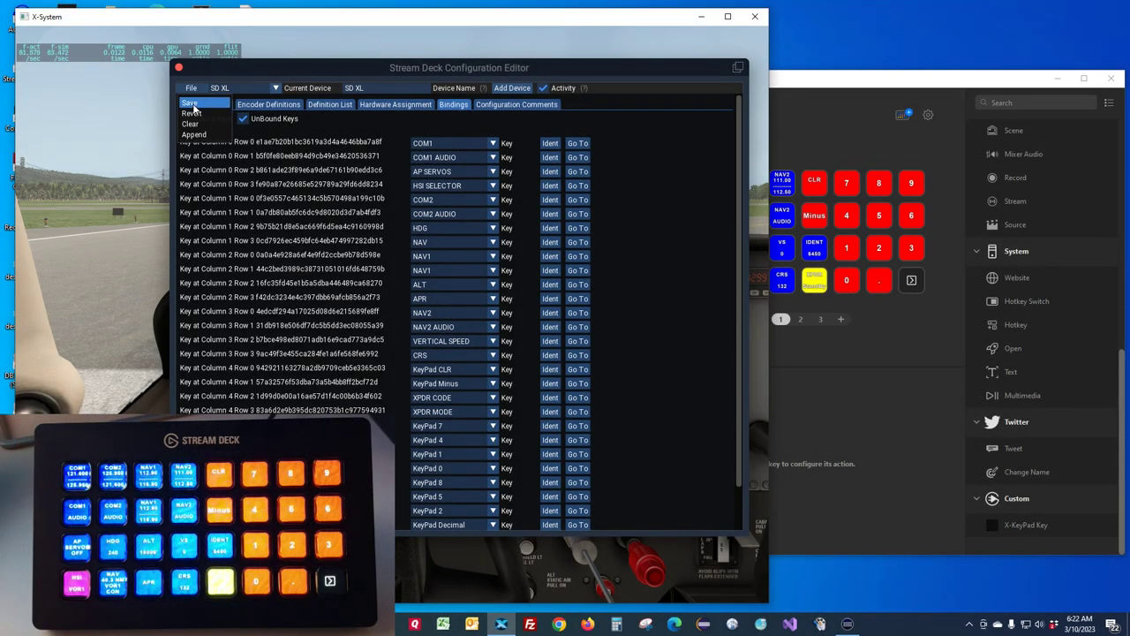
pyautogui.click(192, 104)
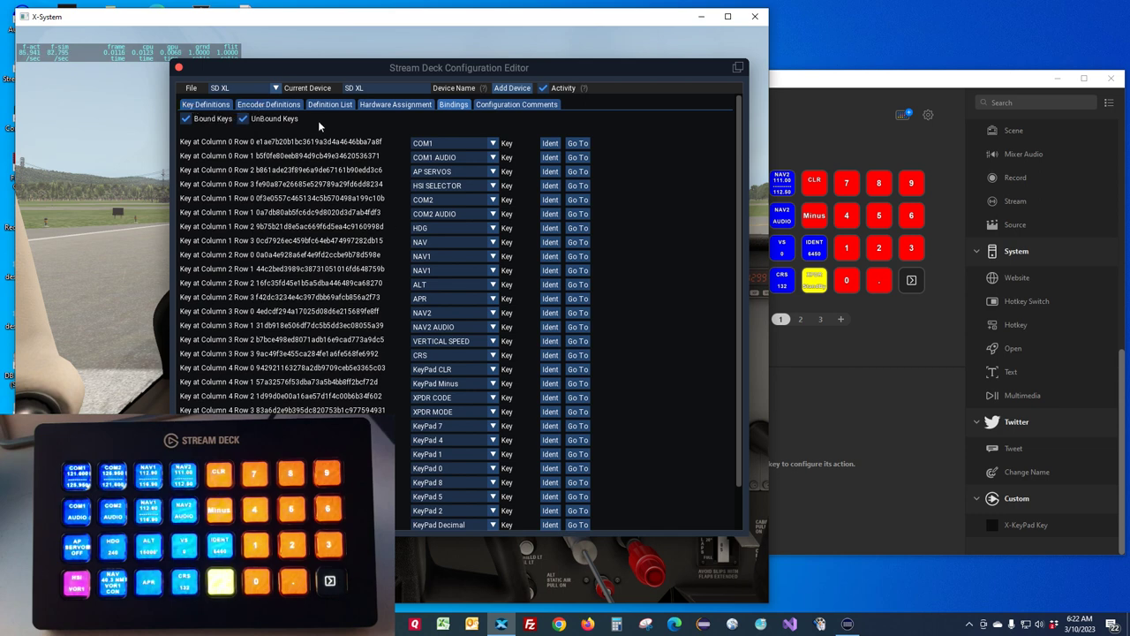
pyautogui.click(179, 67)
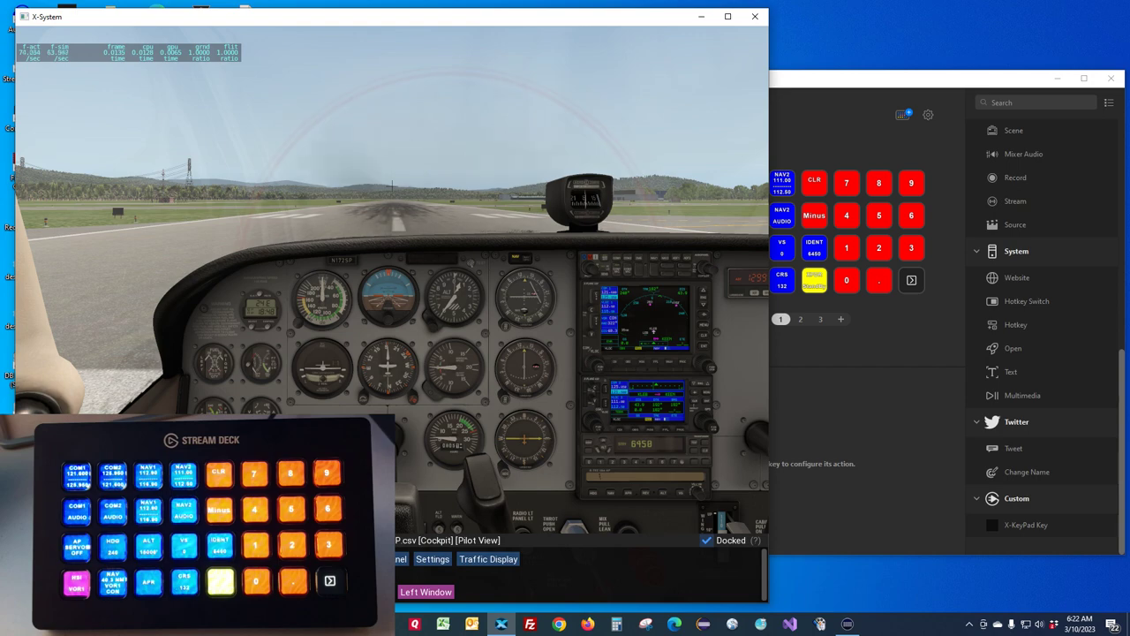
# Switch the cockpit view to the Autopilot - Radios camera, then close the Stream Deck window and maximize the simulator window.
pyautogui.press('KP_2')
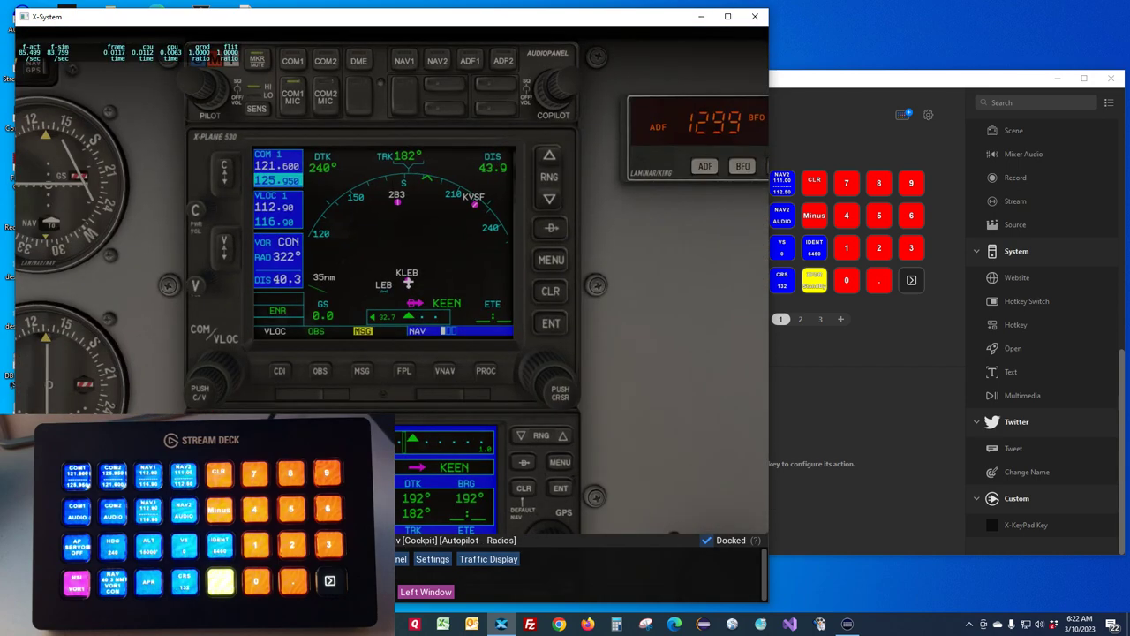
pyautogui.click(969, 81)
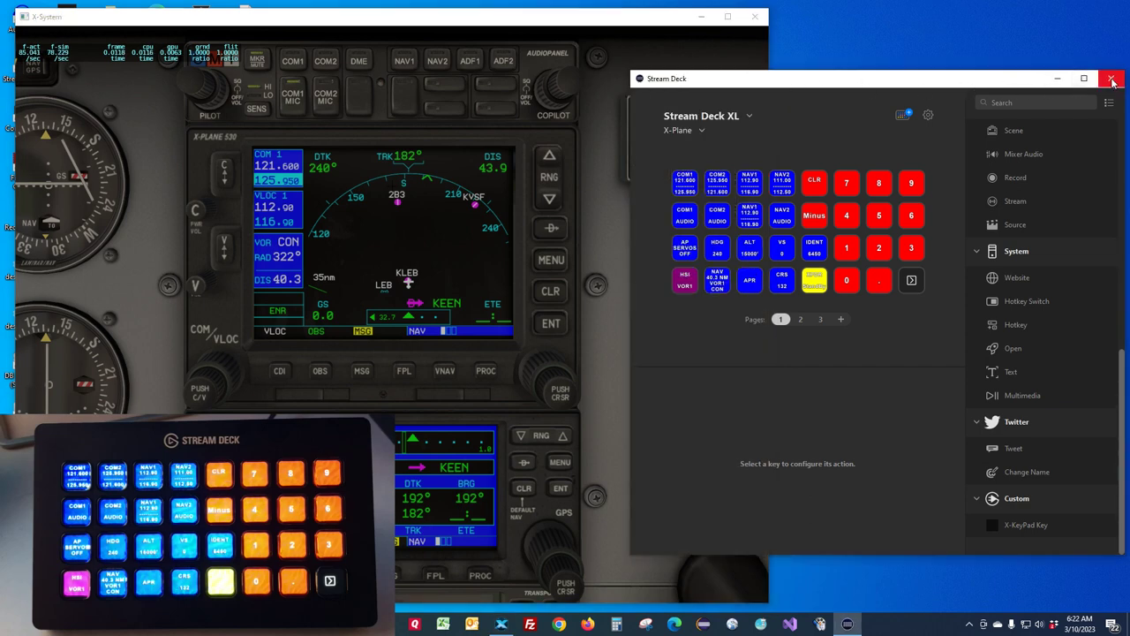
pyautogui.click(1113, 81)
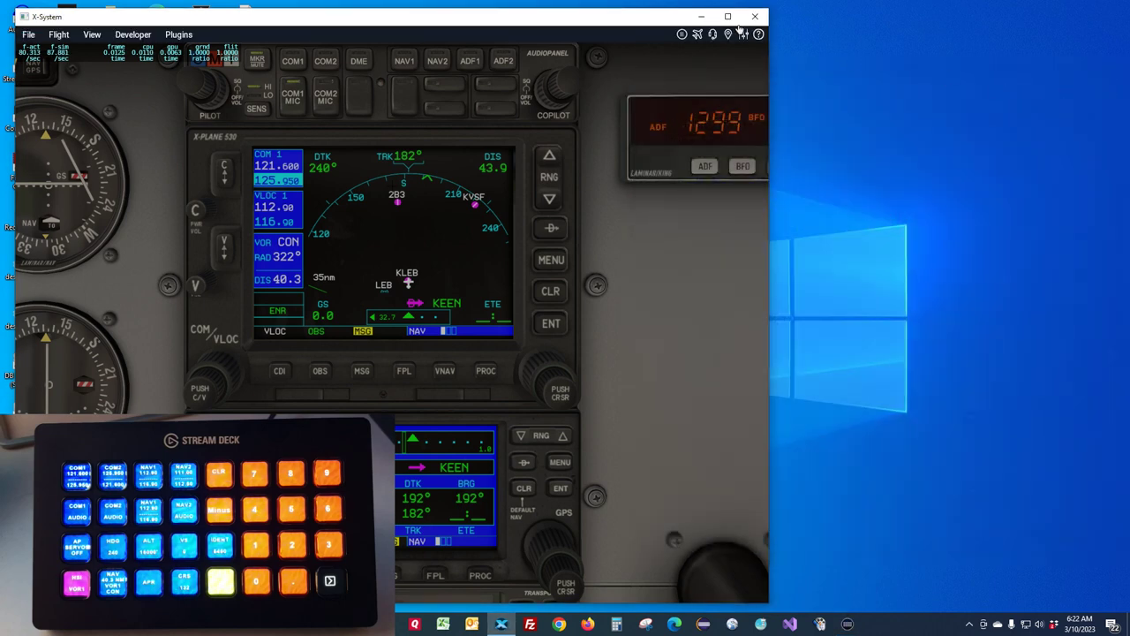
pyautogui.click(728, 17)
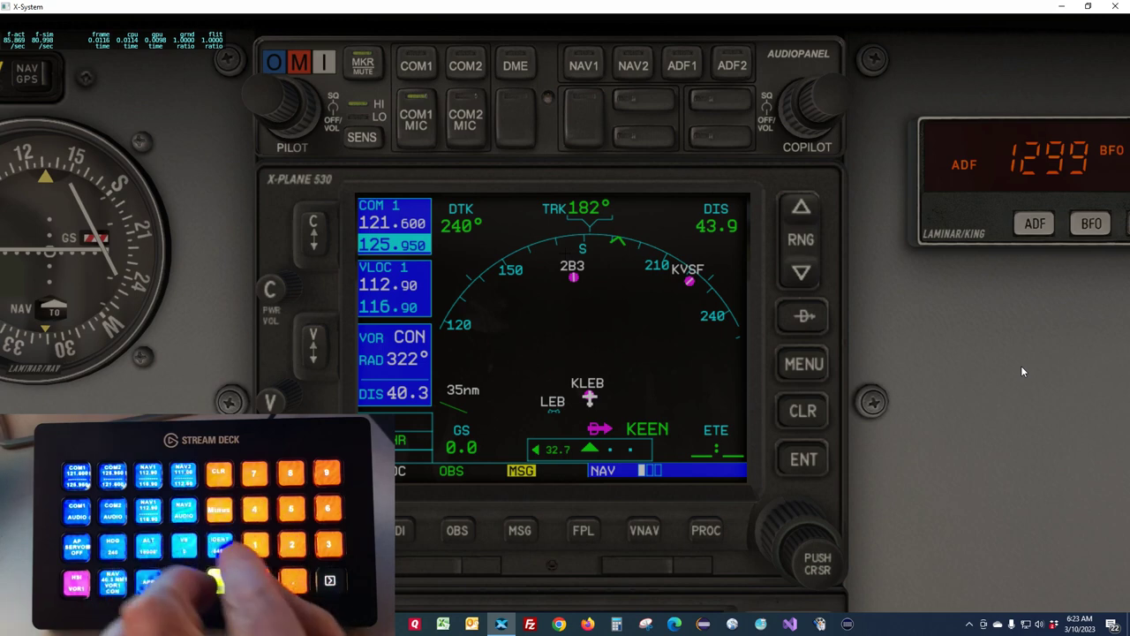
# Enter 118.65 as the COM1 standby frequency, swap it to active and turn on COM2 audio.
pyautogui.write('118.65')
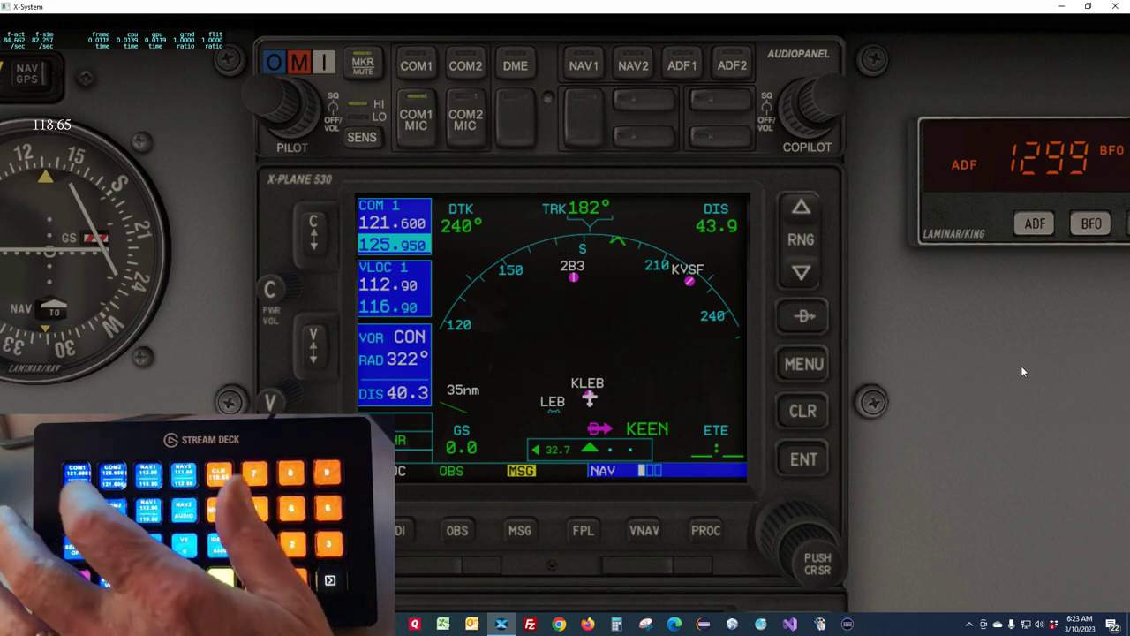
pyautogui.press('Return')
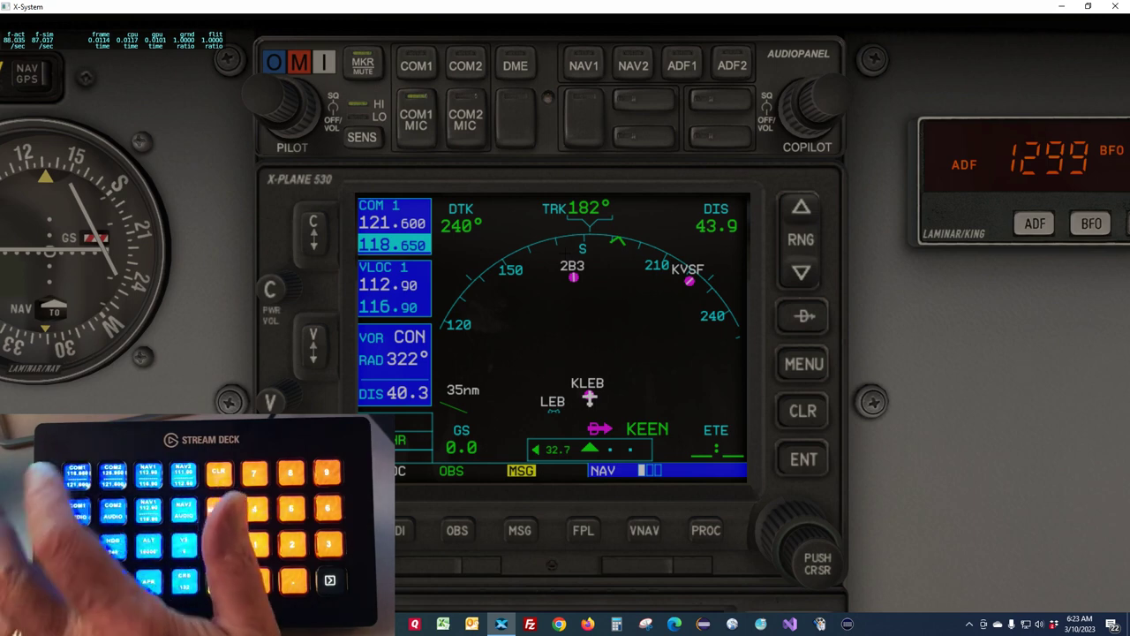
pyautogui.press('Return')
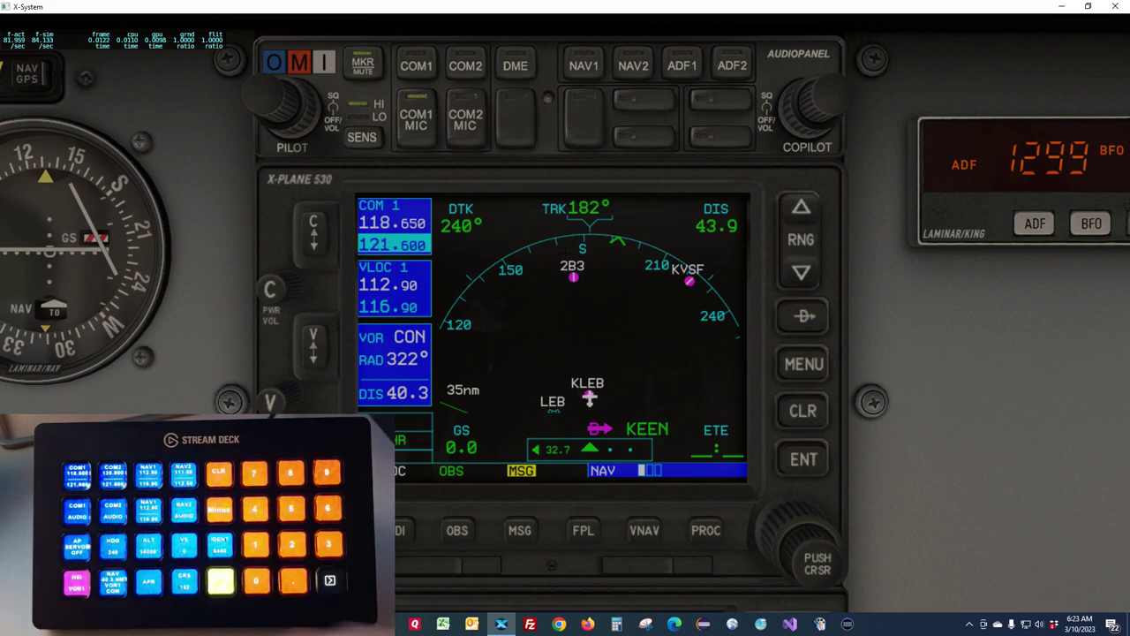
pyautogui.press('F1')
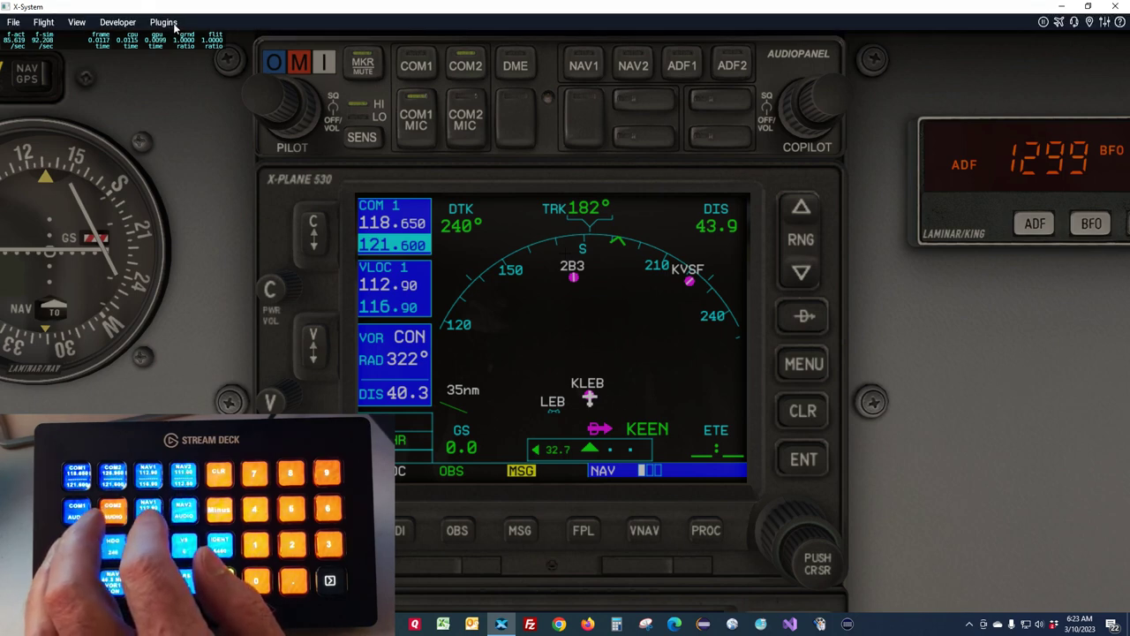
# Reopen X-KeyPad's Stream Deck Configuration Editor, show the SD XL key bindings and enlarge the editor window.
pyautogui.click(174, 25)
pyautogui.moveTo(179, 90)
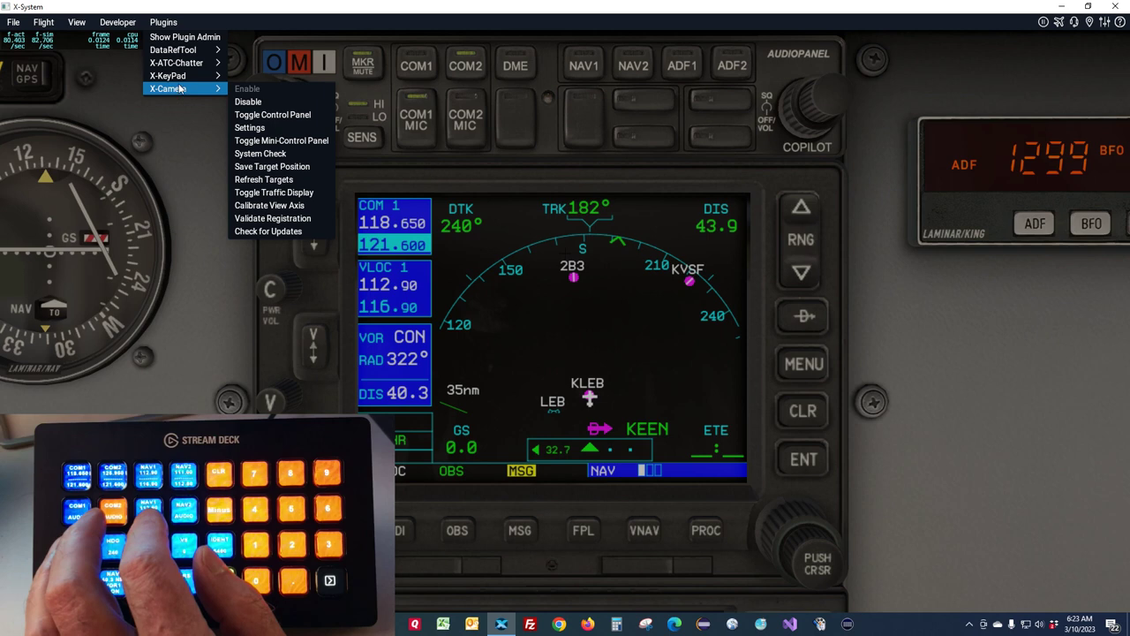
pyautogui.click(272, 128)
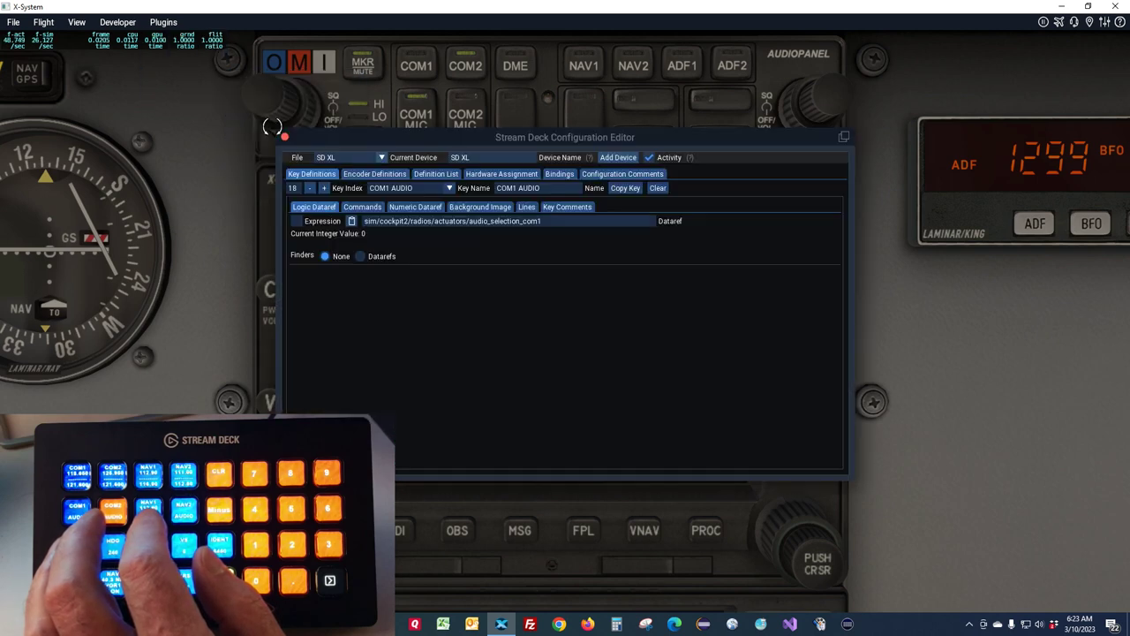
pyautogui.click(558, 174)
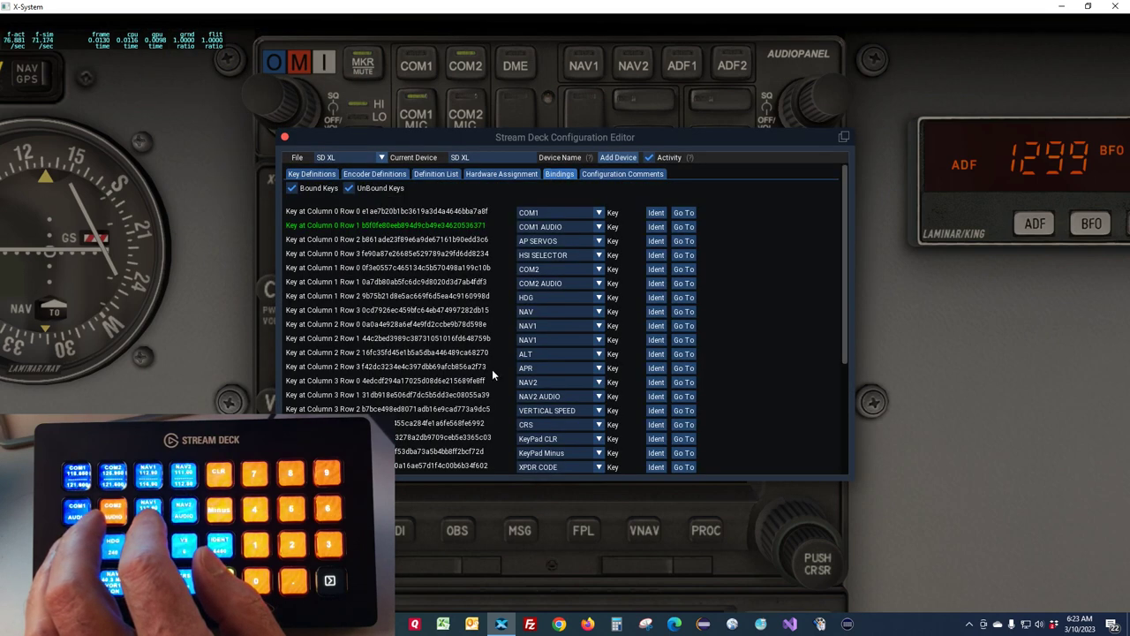
pyautogui.moveTo(506, 477); pyautogui.dragTo(507, 556)
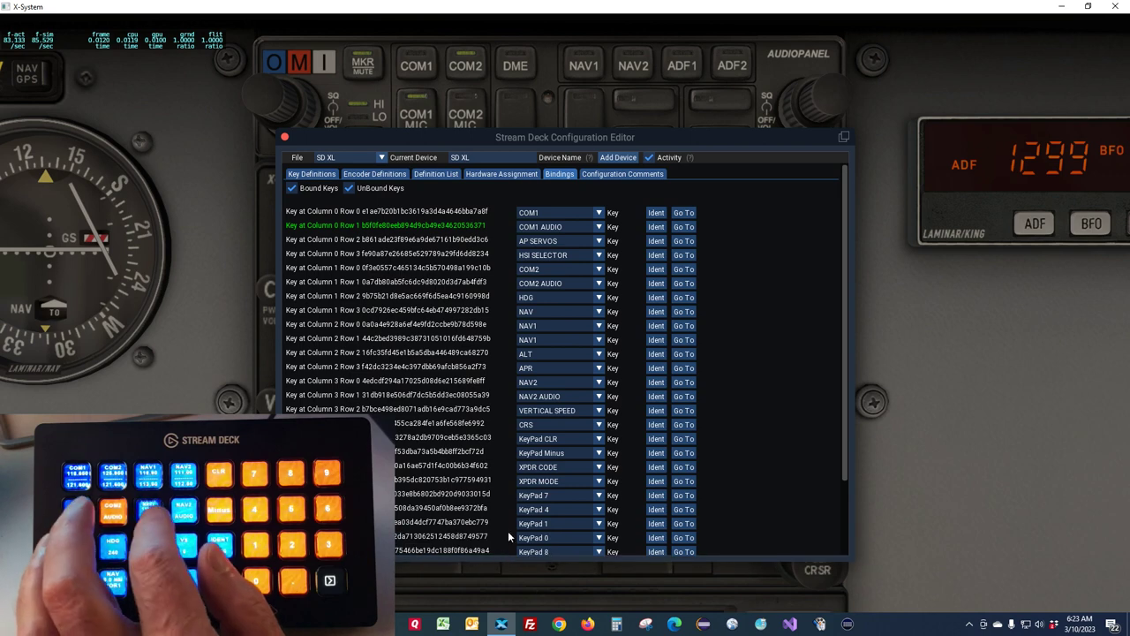
# Bind NAV1 AUDIO to the key at column 2 row 1.
pyautogui.click(600, 340)
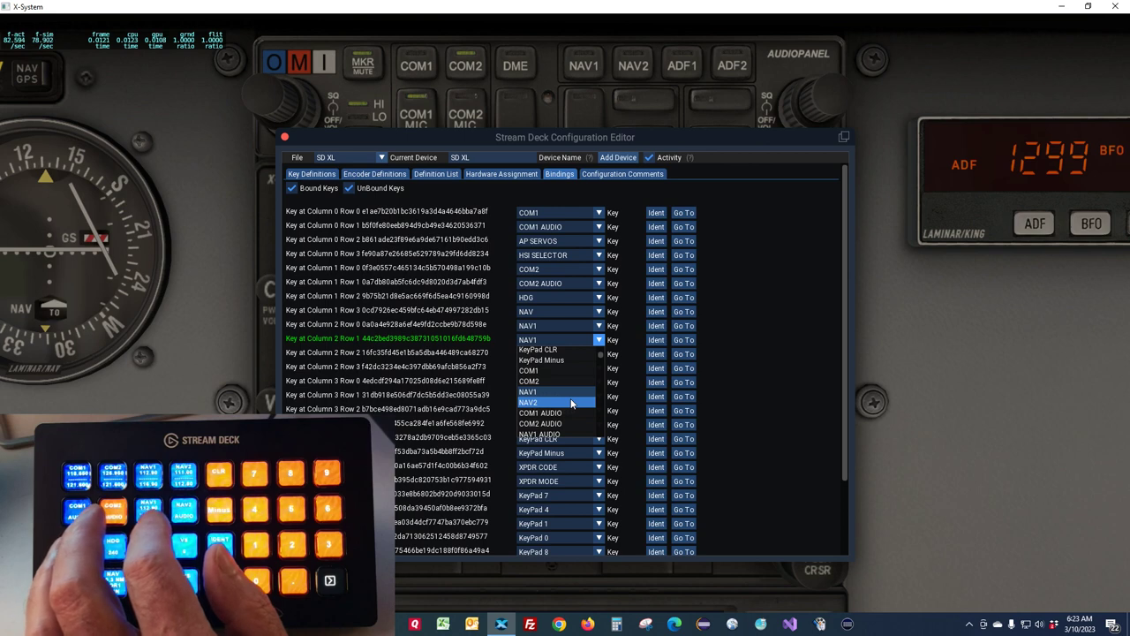
pyautogui.scroll(-10, 602, 356)
pyautogui.scroll(-5, 601, 356)
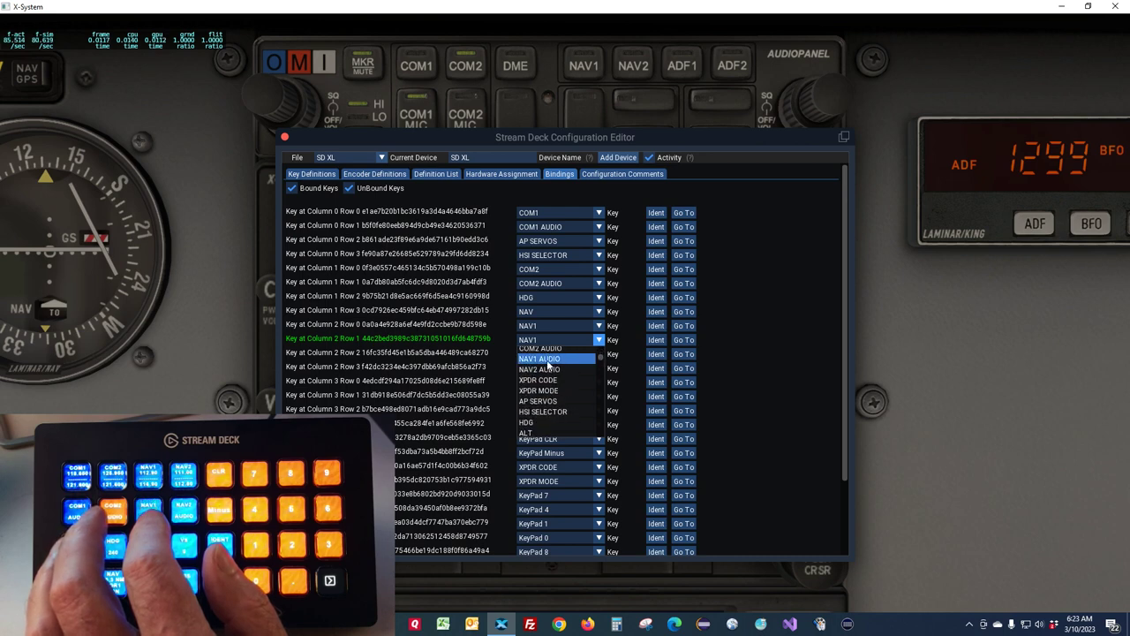
pyautogui.click(547, 359)
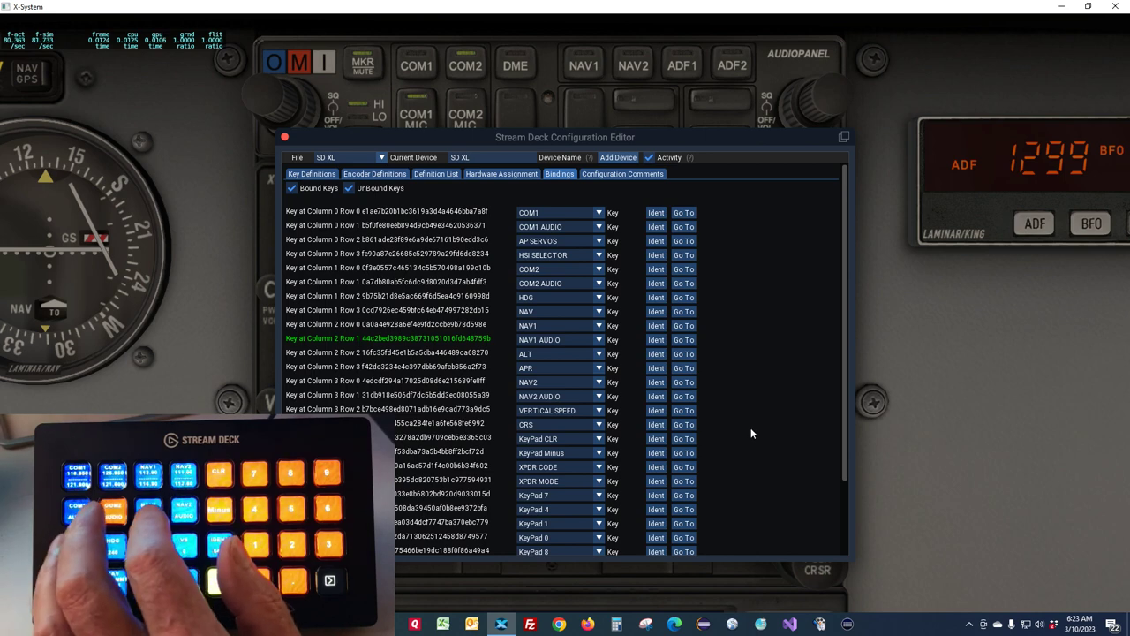
# Save the changed key bindings and close the configuration editor.
pyautogui.click(299, 158)
pyautogui.click(299, 158)
pyautogui.click(284, 137)
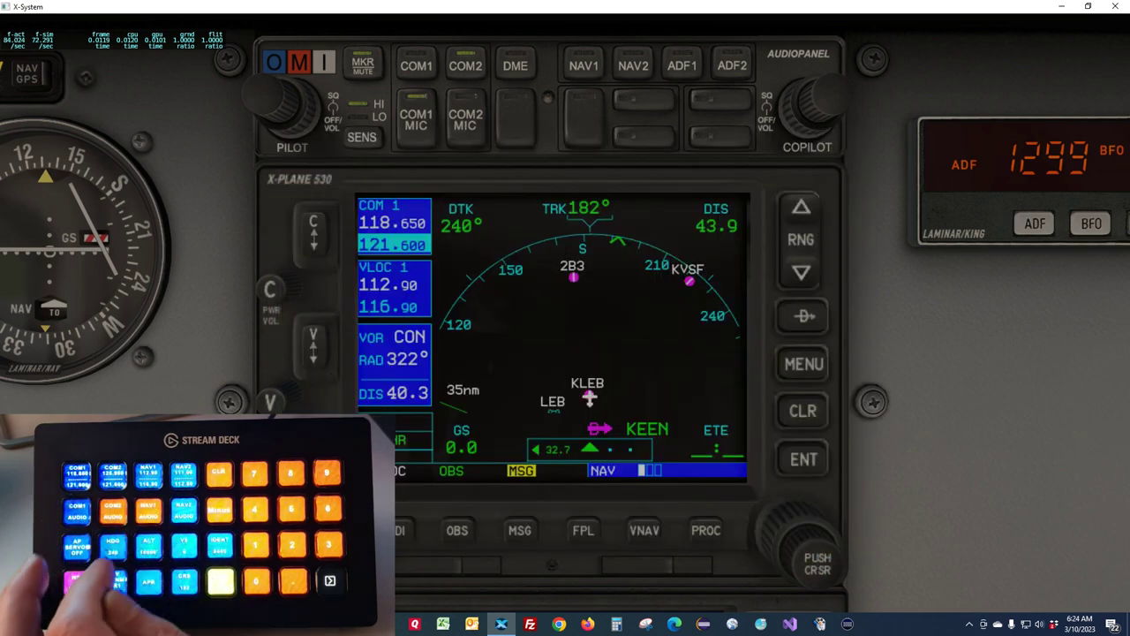